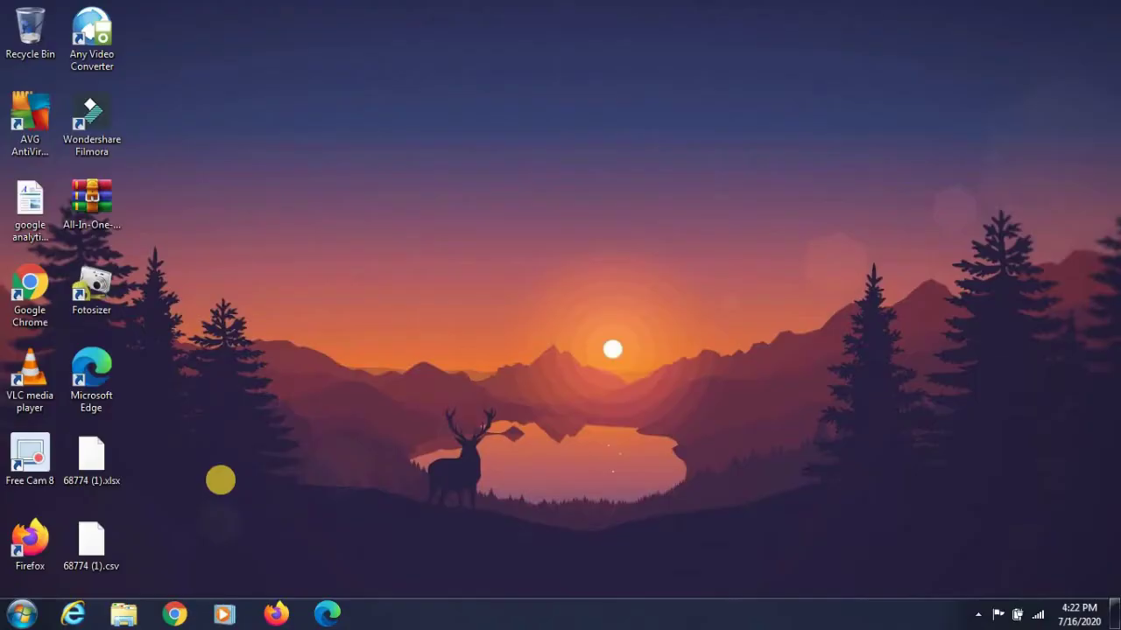
- Launch Chrome maximized and load web-innovative.com
left_click(174, 613)
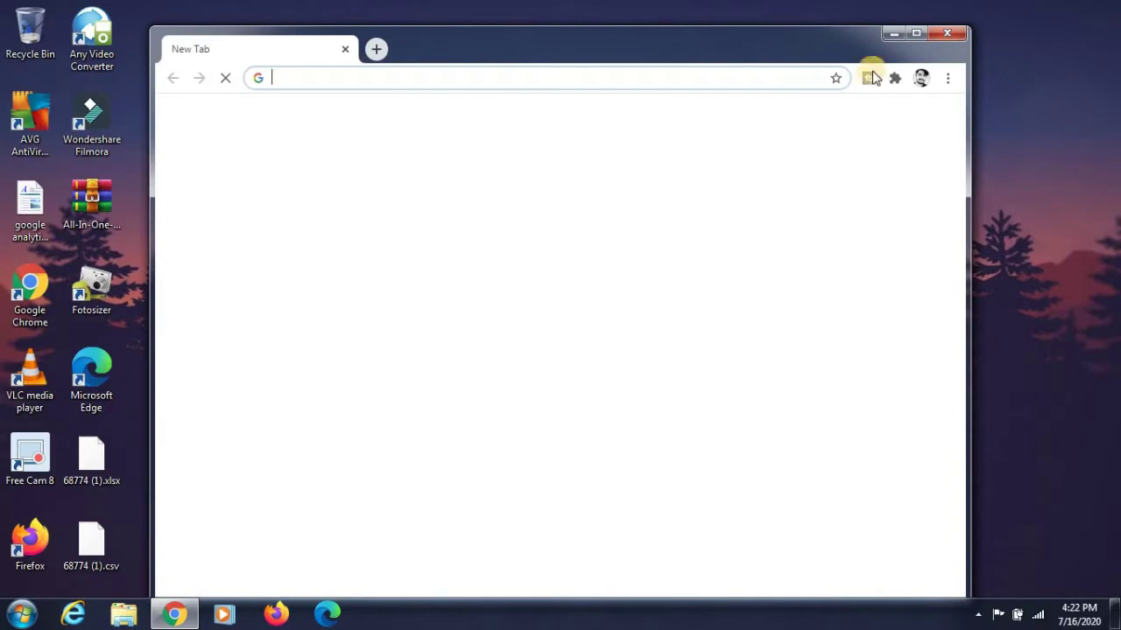
left_click(916, 32)
type("web-innovative.com")
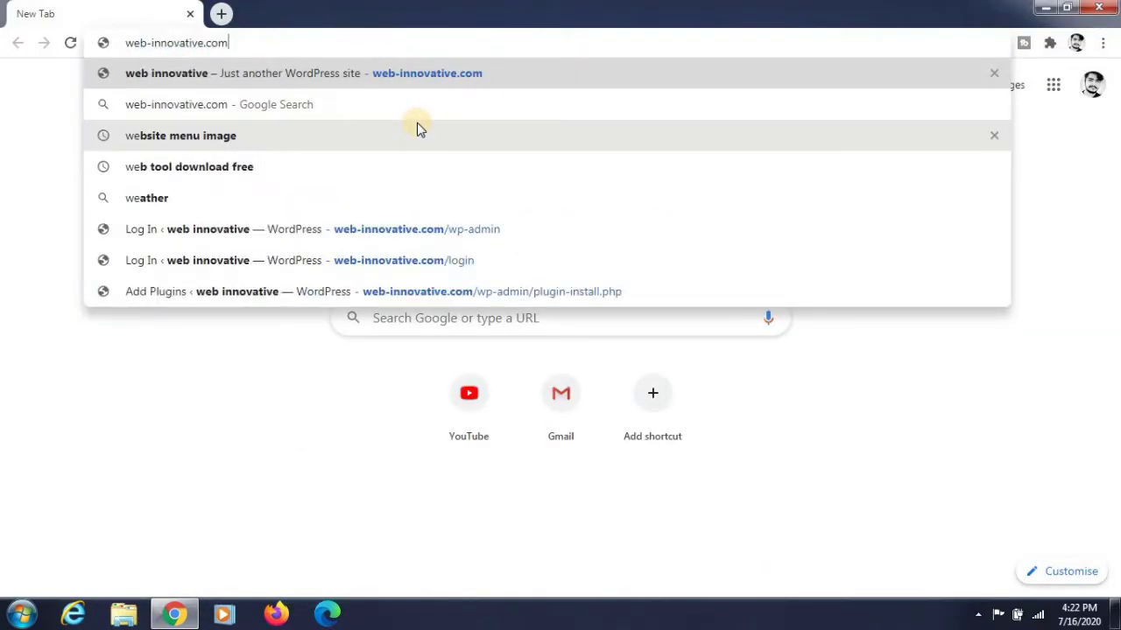
key("Return")
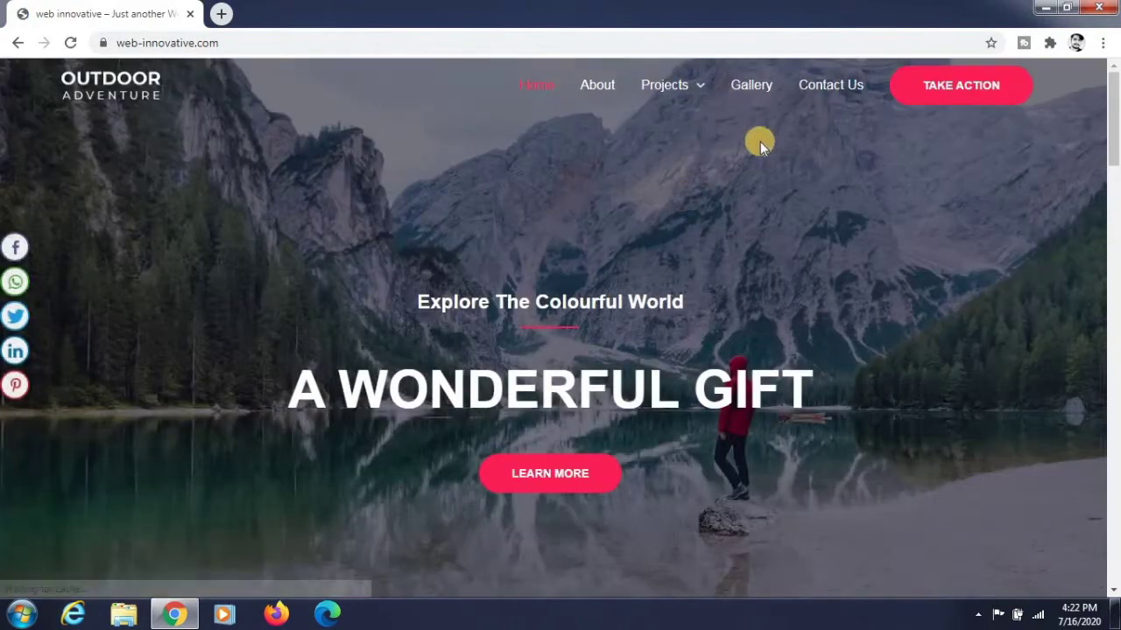
- Open the site's Gallery page and scroll through its photo grid
left_click(760, 93)
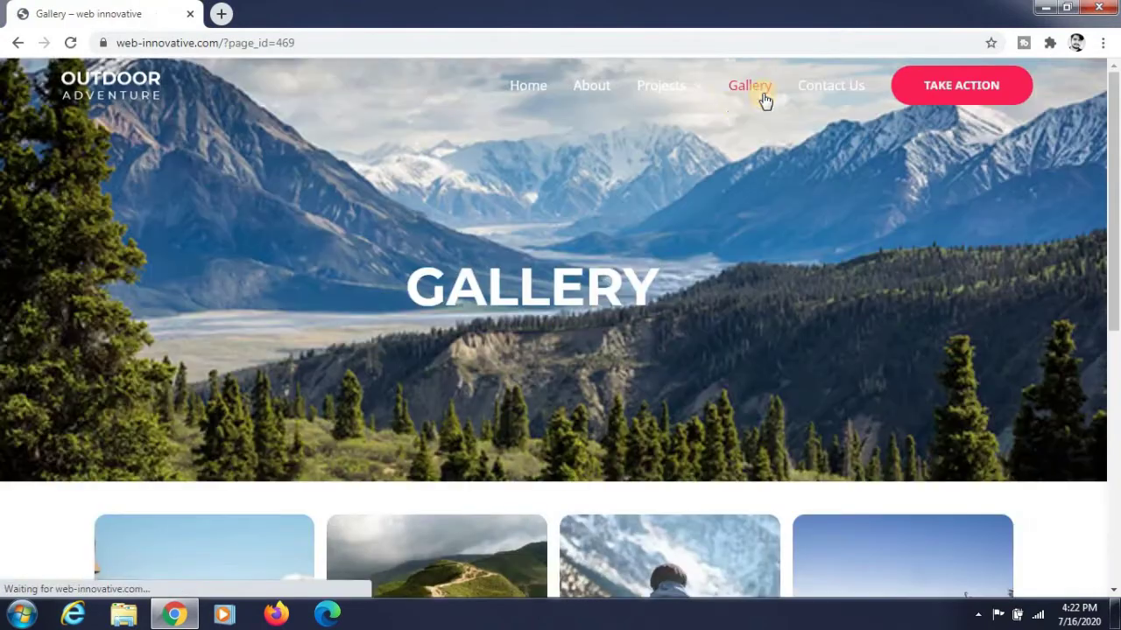
scroll(526, 193, "down", 6)
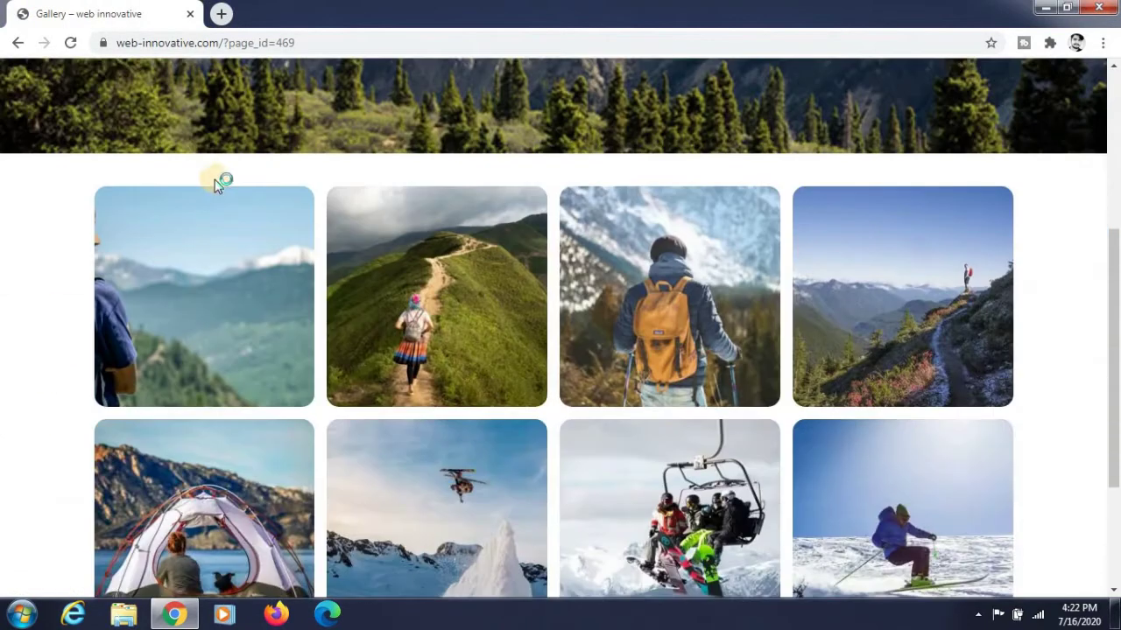
scroll(233, 258, "up", 2)
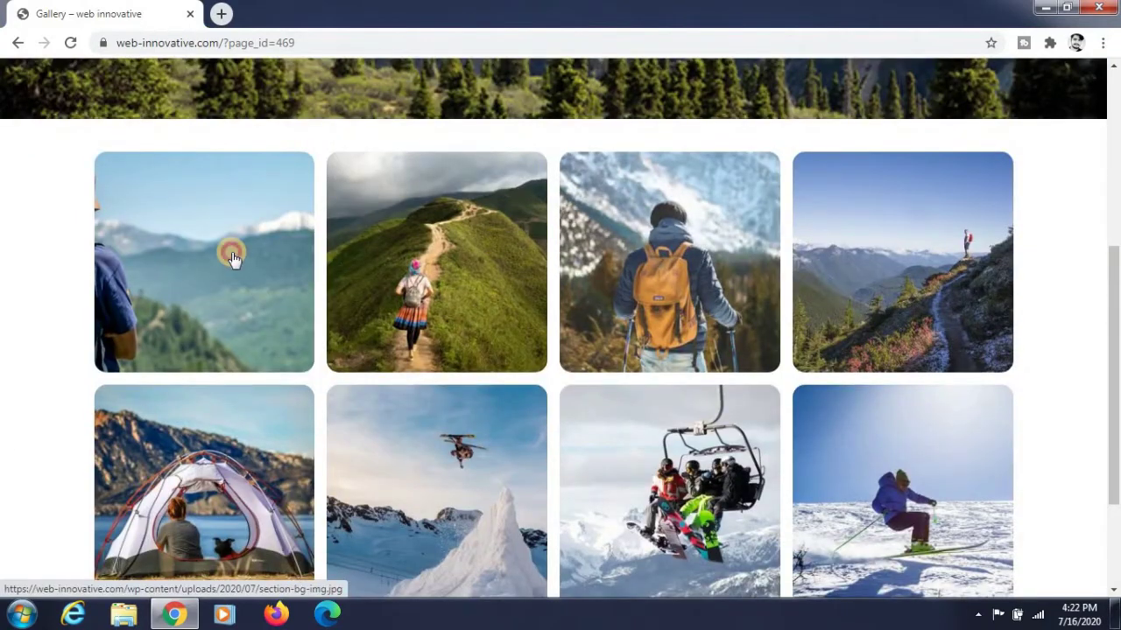
- Open the first photo in the lightbox, advance to mission-2.jpg, and toggle full screen
left_click(232, 255)
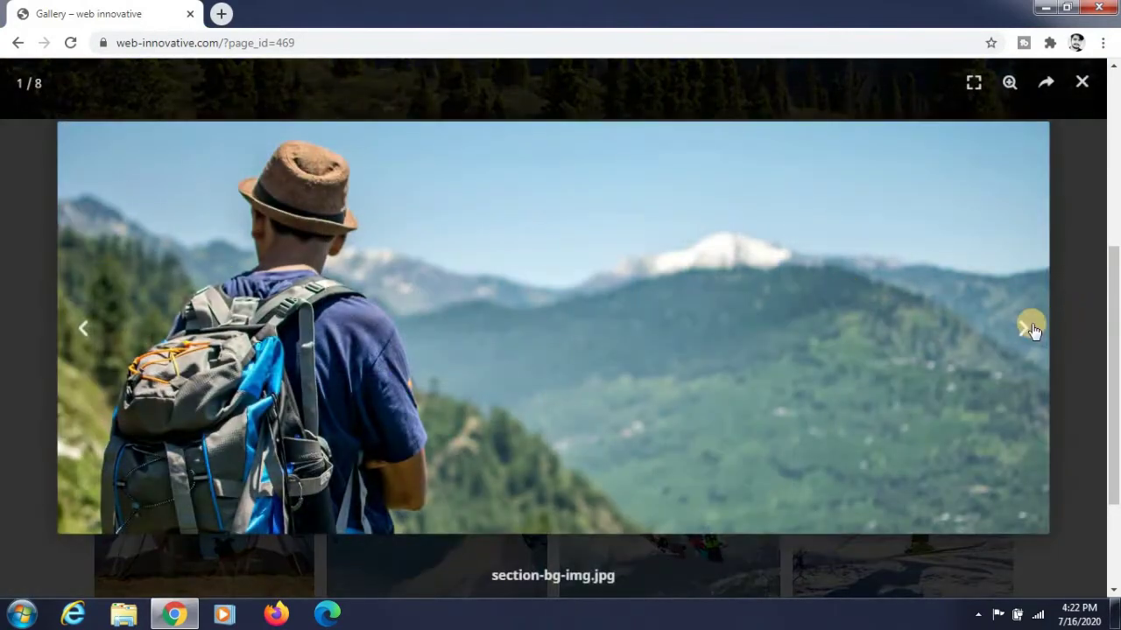
left_click(1024, 329)
left_click(1021, 327)
left_click(1021, 326)
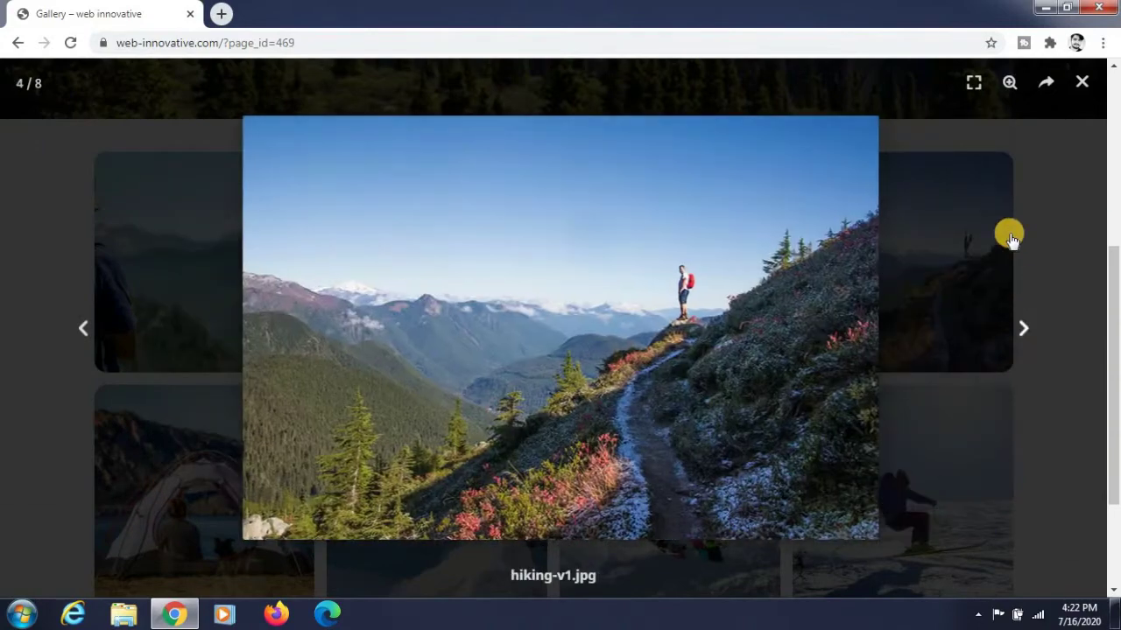
left_click(971, 87)
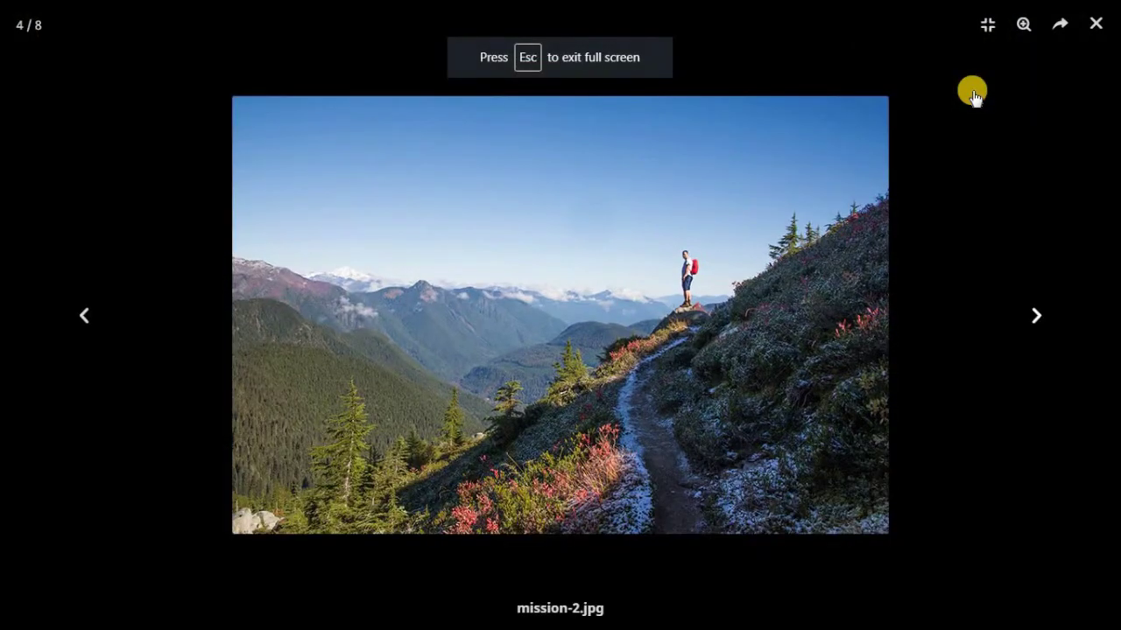
left_click(986, 28)
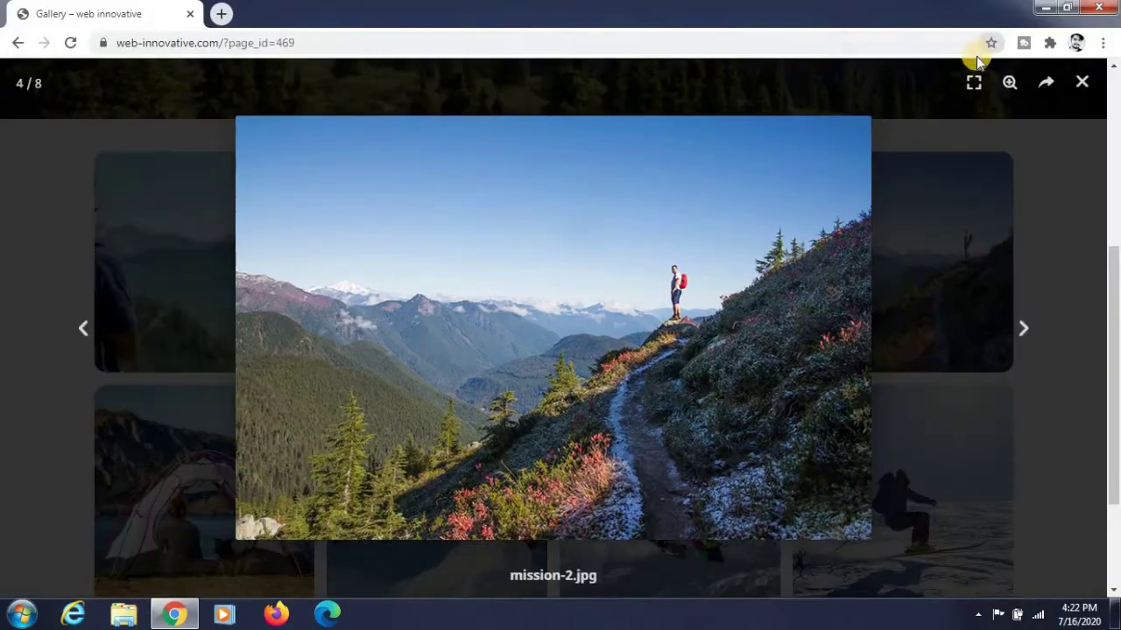
- Zoom mission-2.jpg in and out, view sharing options, then close the lightbox and return to the top
left_click(1009, 88)
left_click(1009, 87)
left_click(1046, 88)
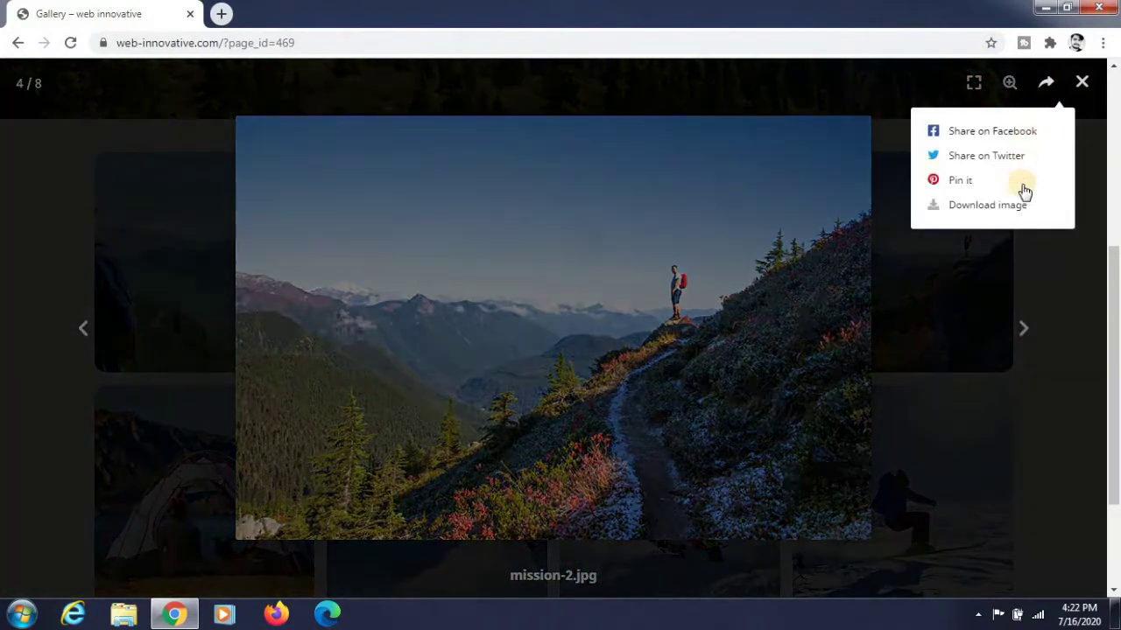
left_click(1084, 80)
scroll(495, 239, "down", 2)
scroll(497, 243, "up", 6)
scroll(497, 237, "up", 1)
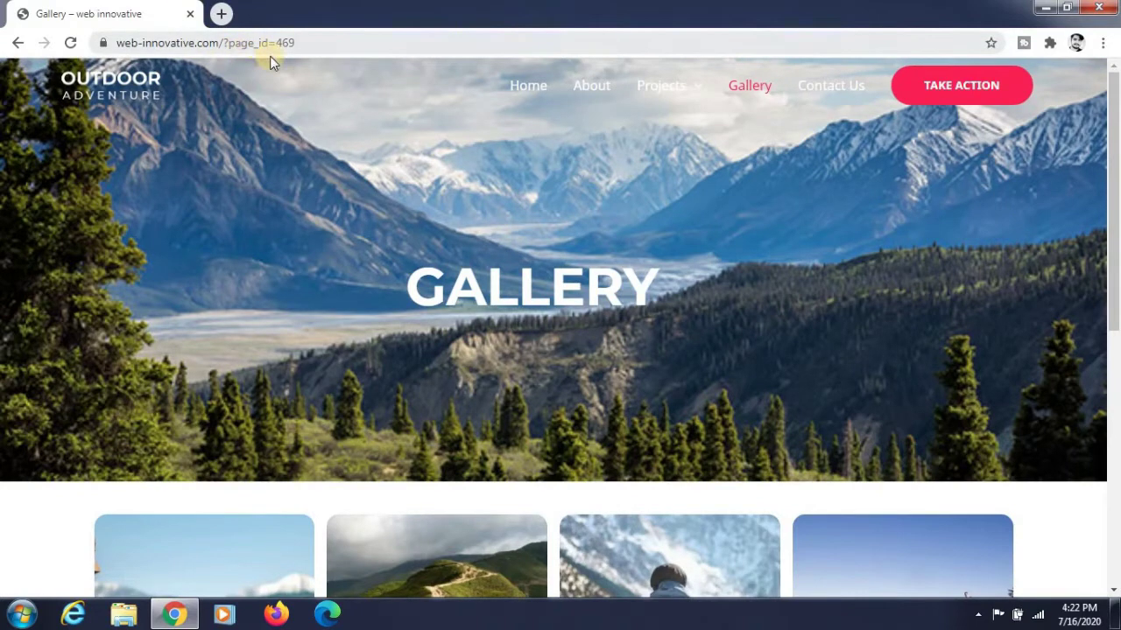
- In a new tab, go to web-innovative.com/wp-admin
left_click(218, 17)
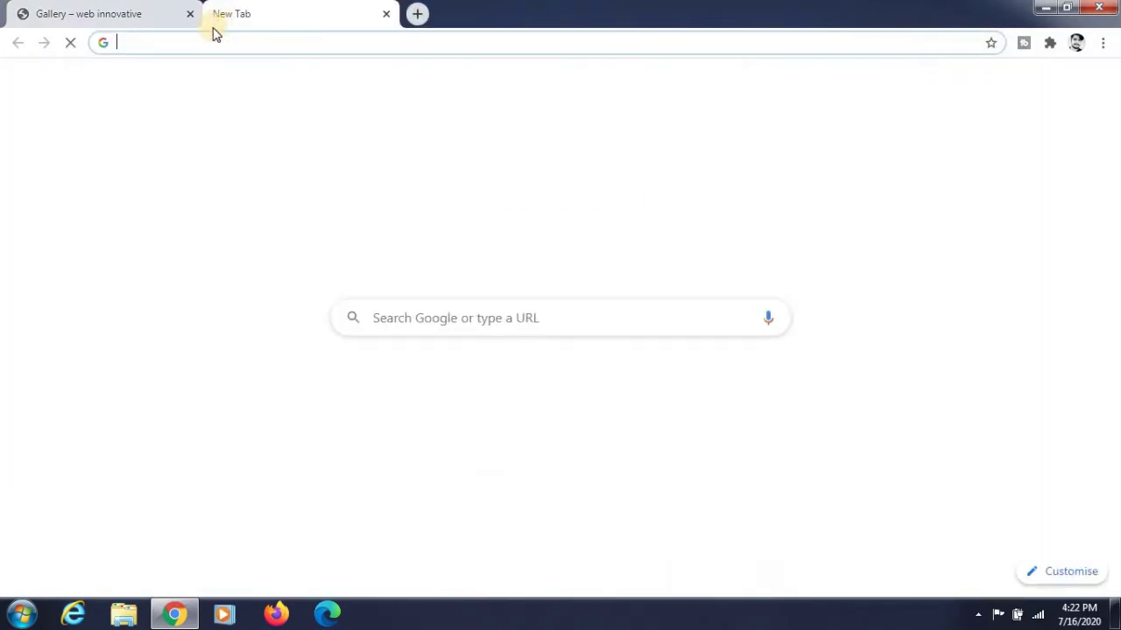
type("web")
key("Right")
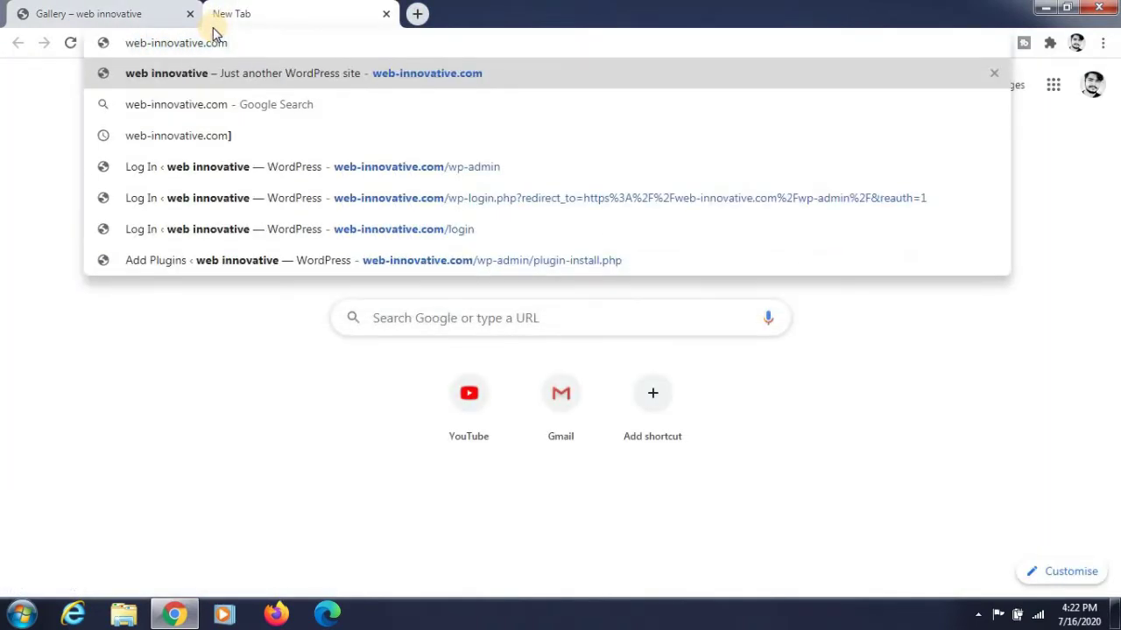
type("/wp-admin")
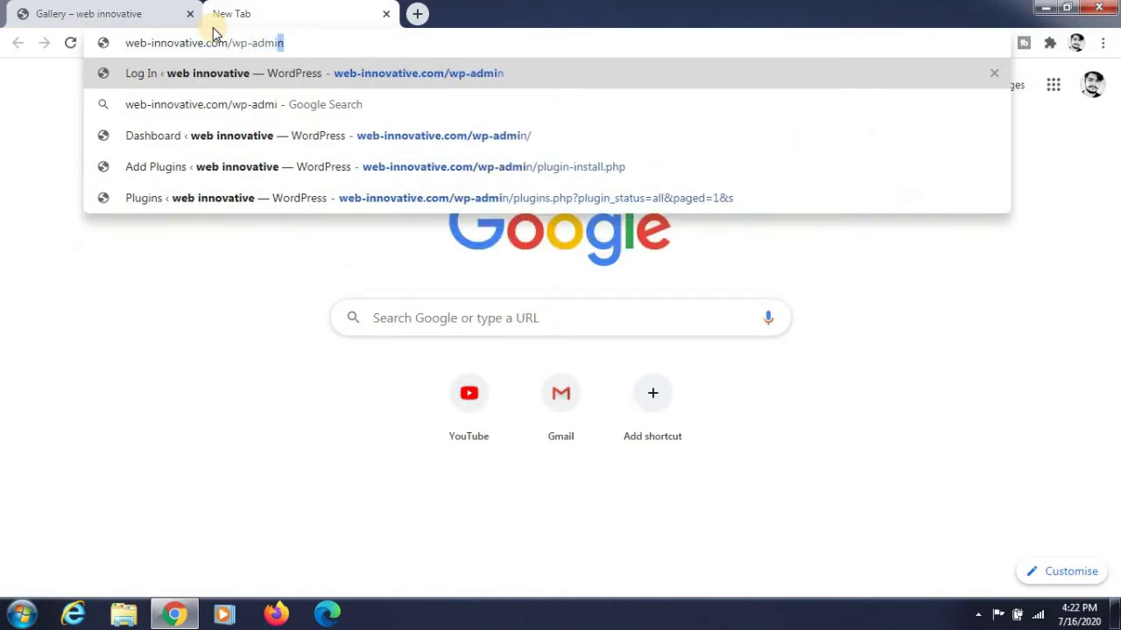
key("Return")
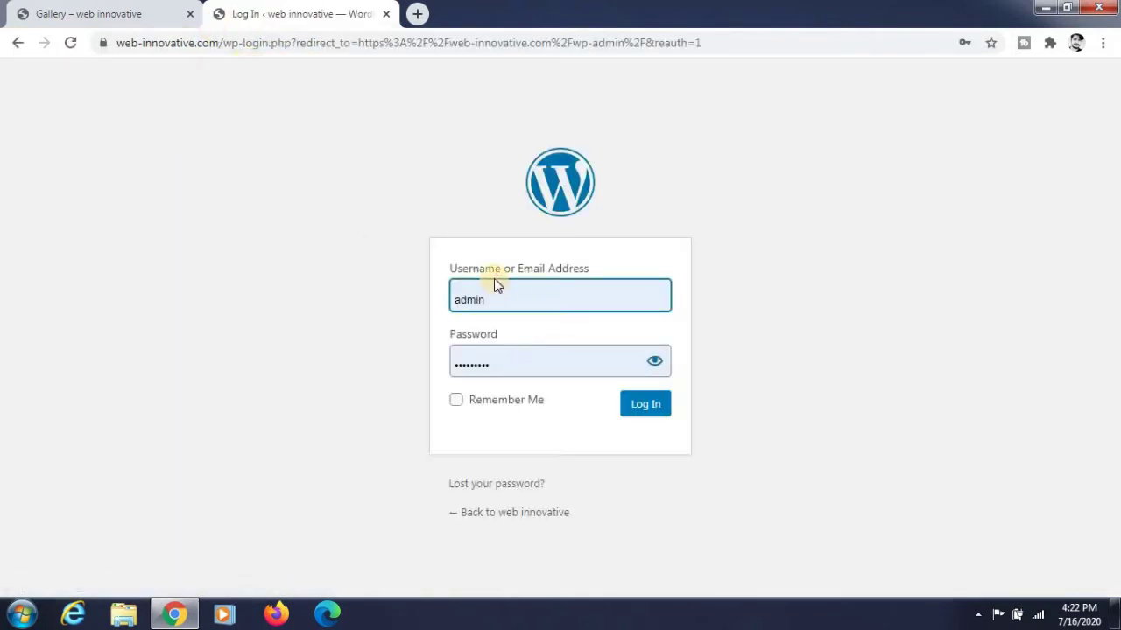
- Log in to the WordPress dashboard and start a new page under Pages > Add New
left_click(627, 406)
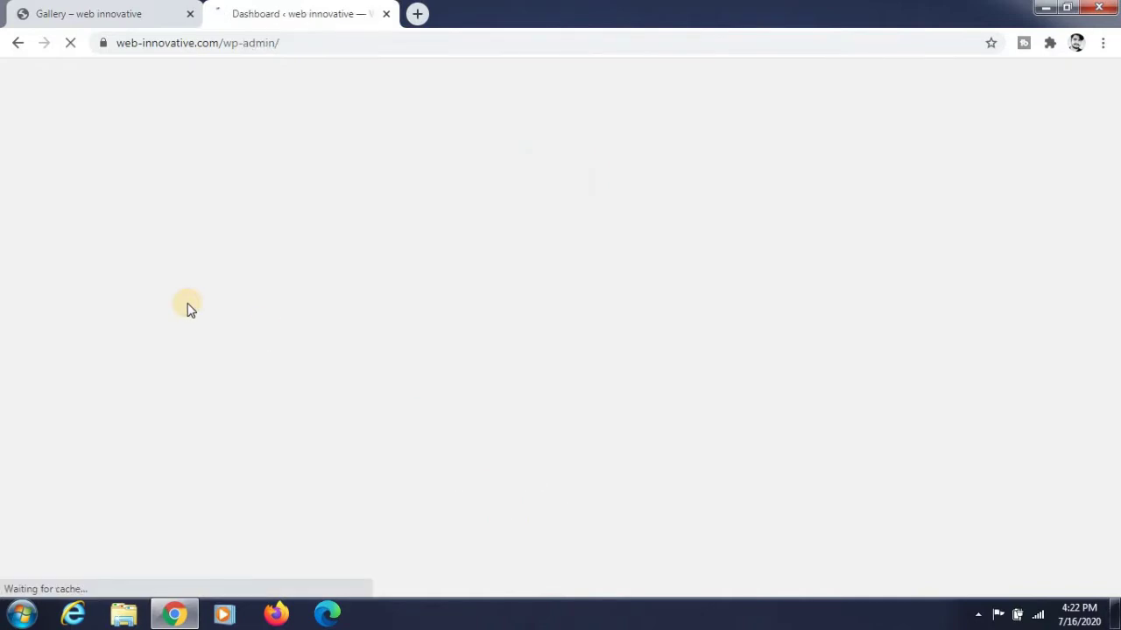
scroll(325, 210, "down", 1)
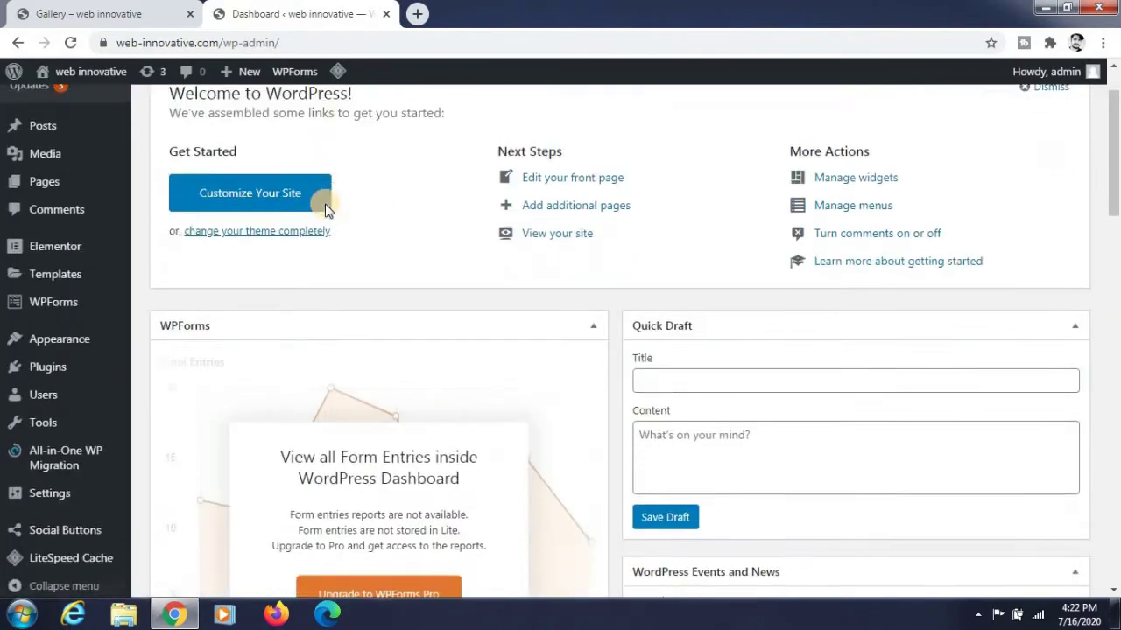
scroll(325, 210, "down", 3)
scroll(325, 210, "up", 1)
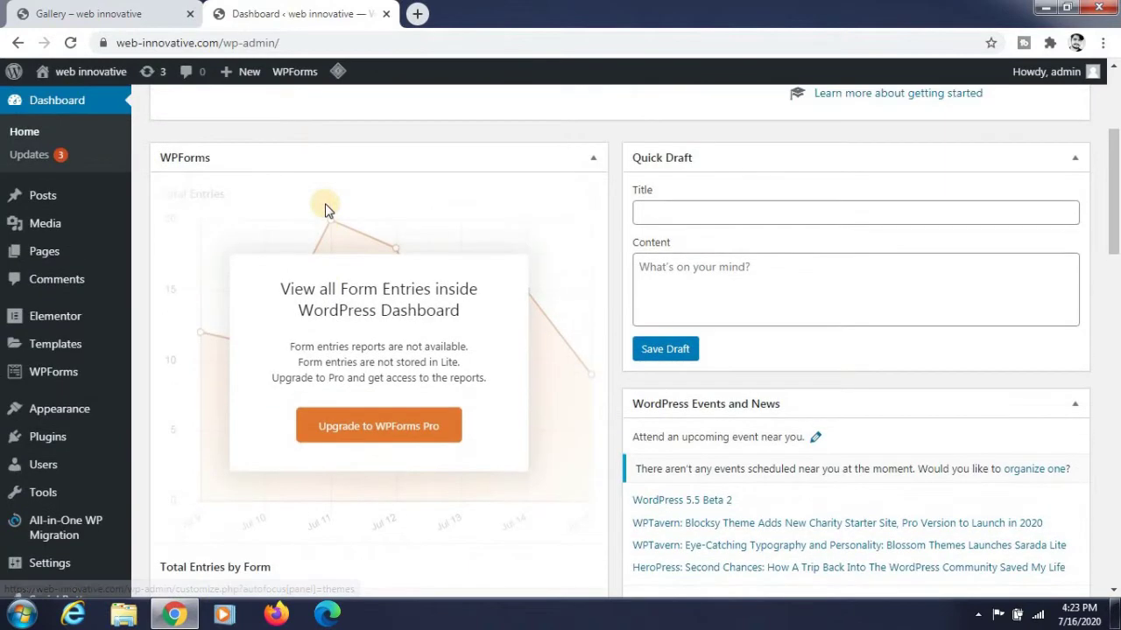
scroll(61, 207, "down", 1)
mouse_move(68, 169)
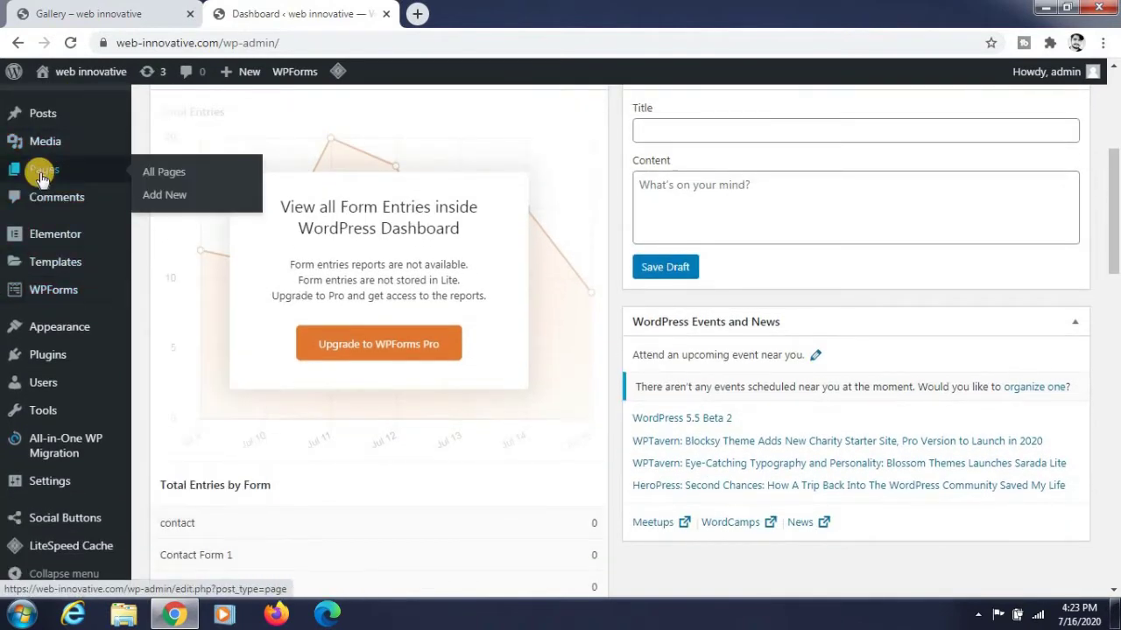
left_click(162, 196)
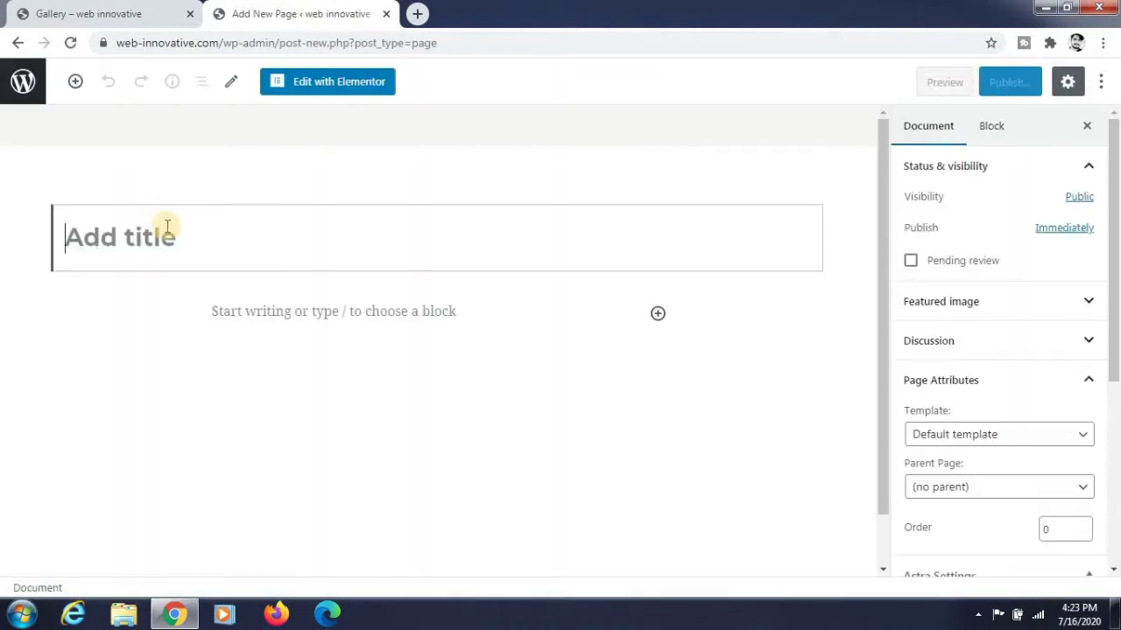
- Title the new page 'Adv Gallery' and open it in Elementor
type("Adv Gallery")
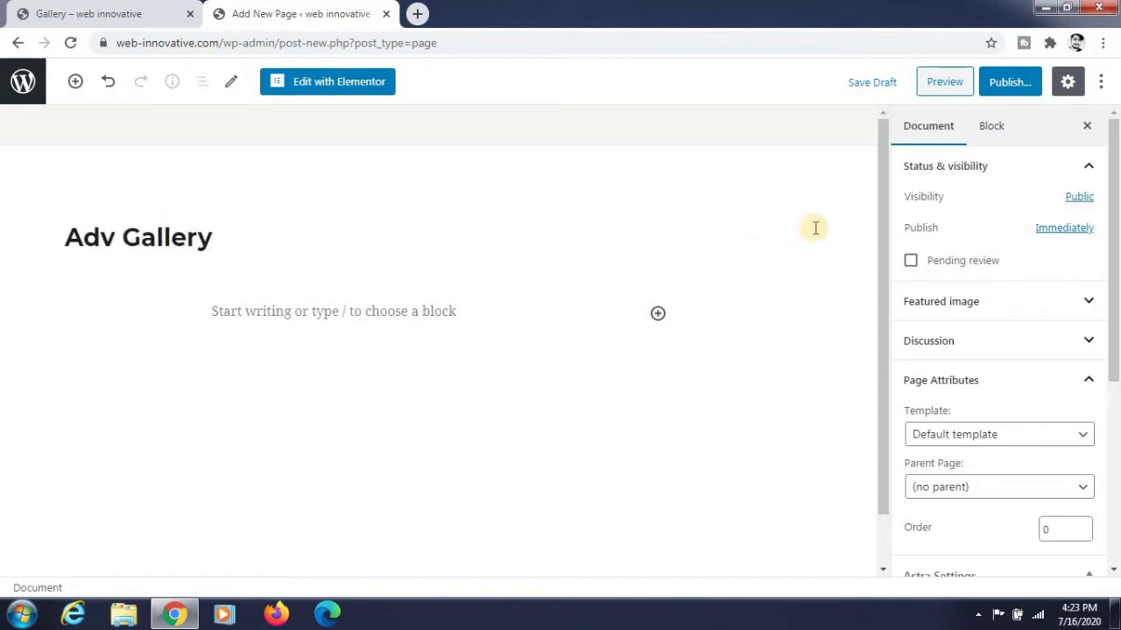
left_click(344, 84)
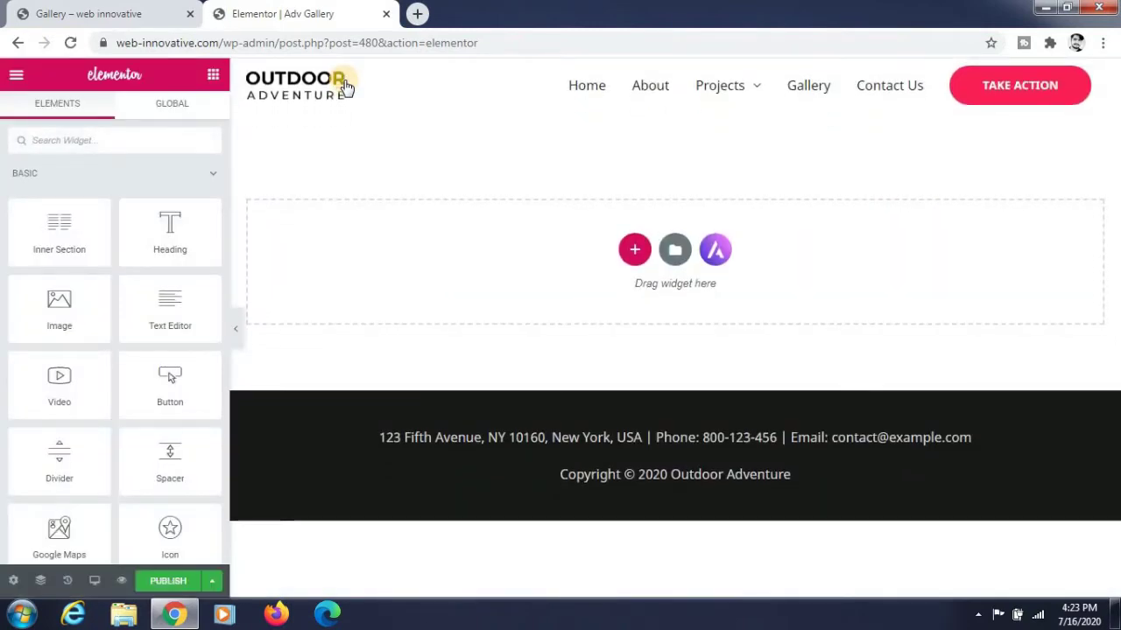
- Search widgets for 'gall' and drop a Basic Gallery widget into the empty section
left_click(128, 140)
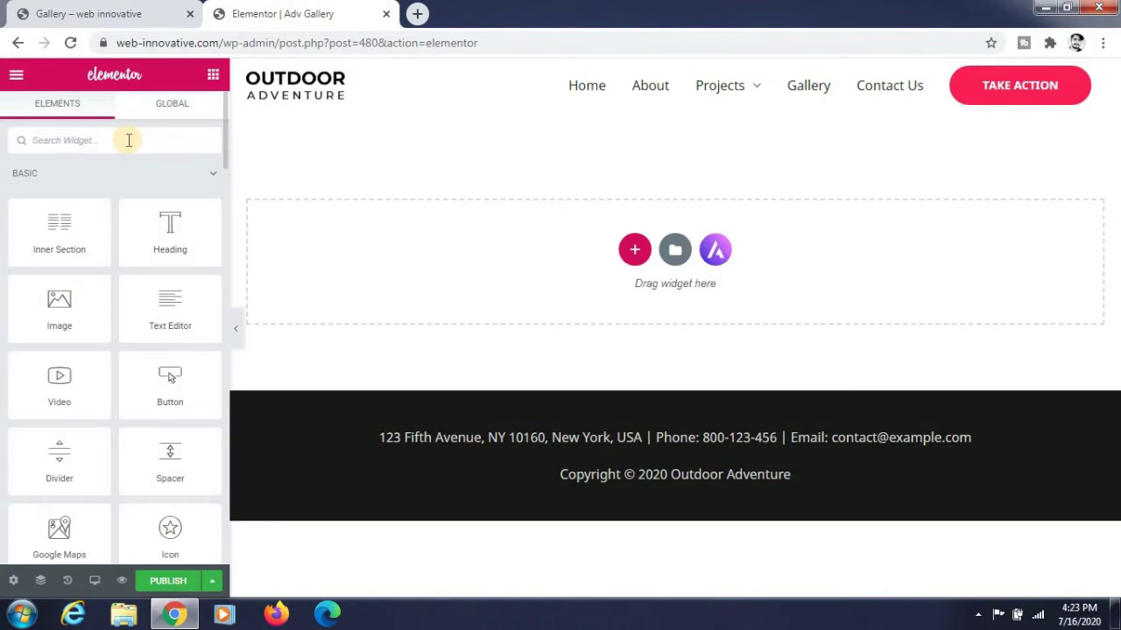
type("gall")
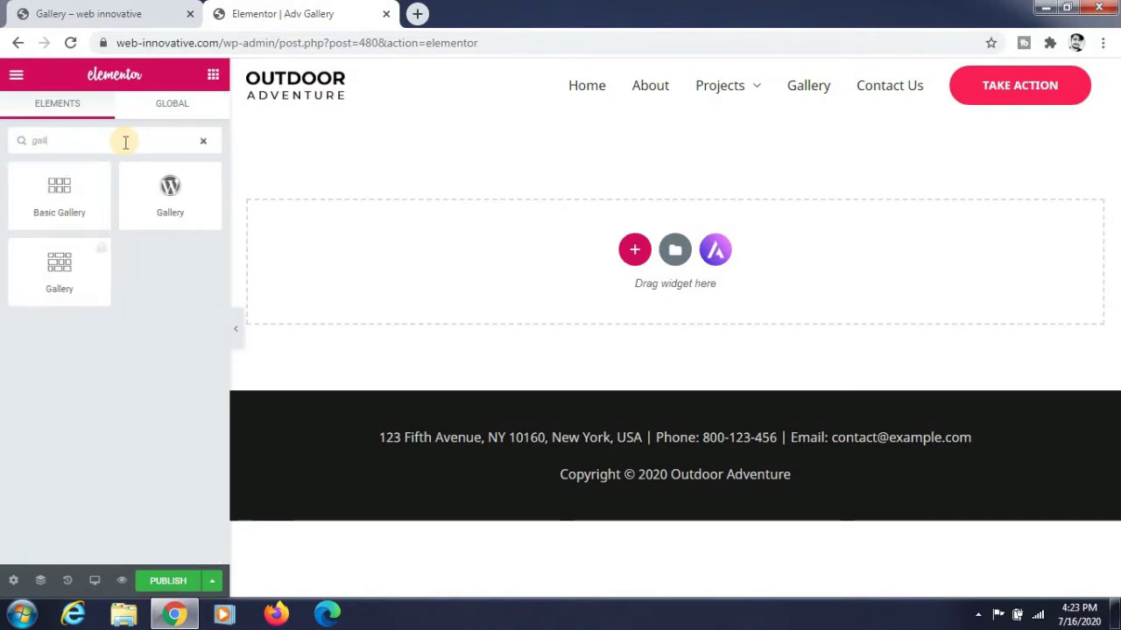
left_click_drag(59, 201, 418, 175)
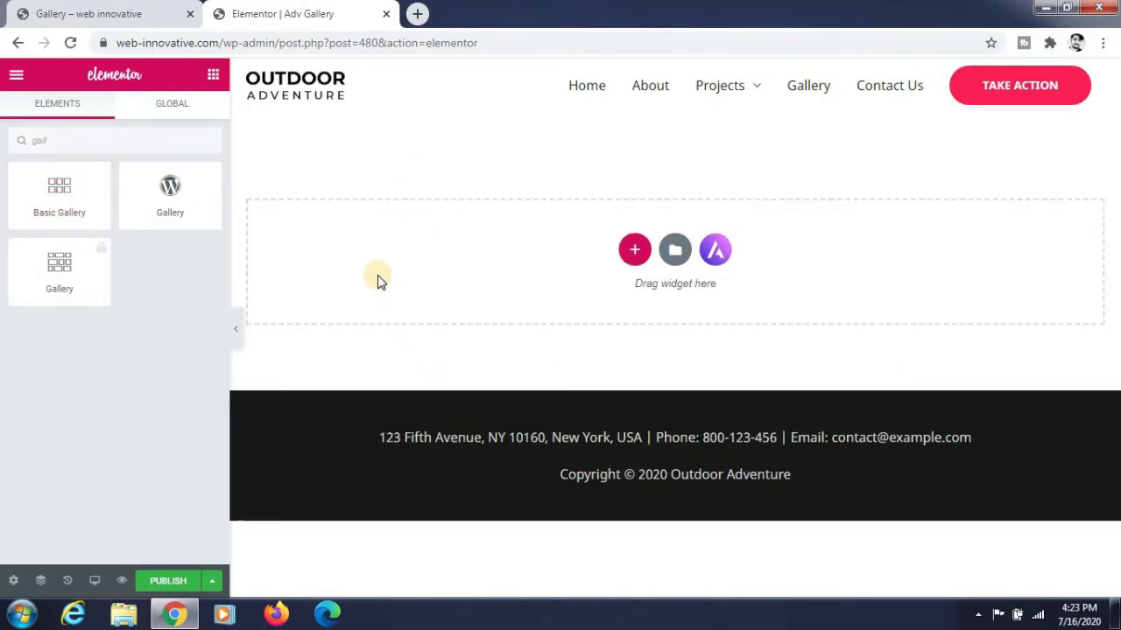
left_click_drag(552, 278, 324, 298)
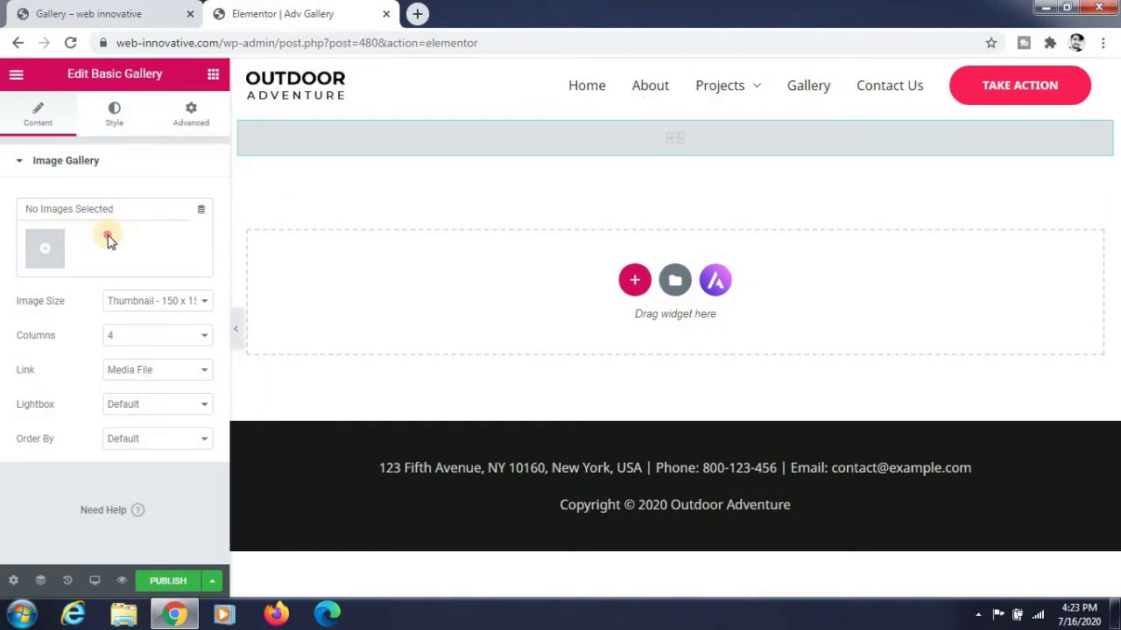
- Select the first four gallery photos, including walking-v1.jpg, the backpack hiker and mission-2
left_click(51, 250)
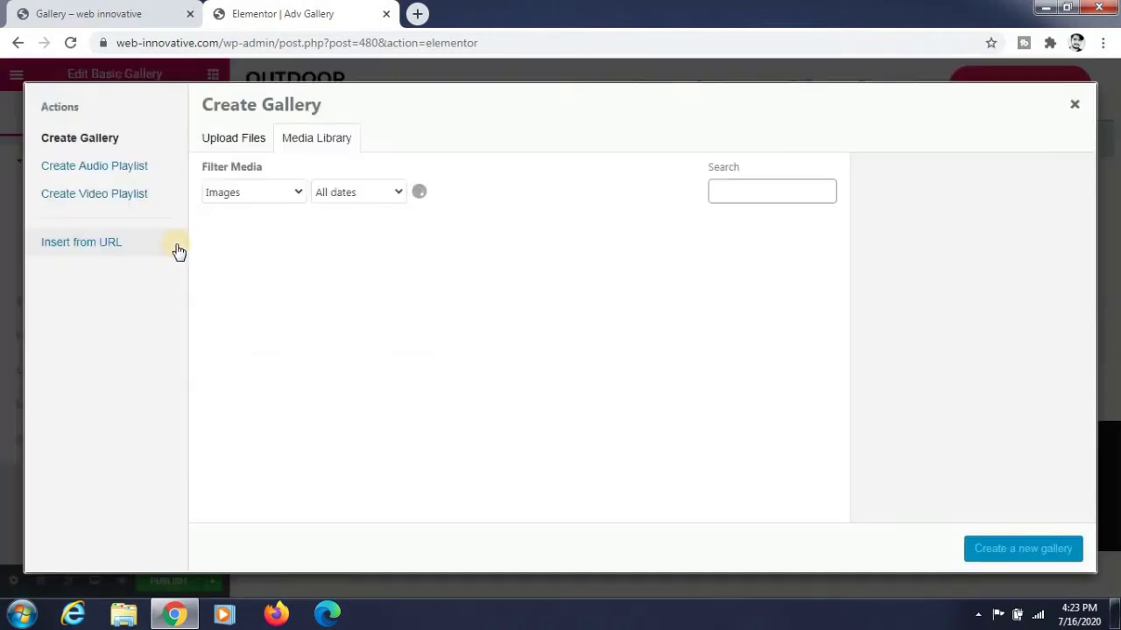
left_click(262, 282)
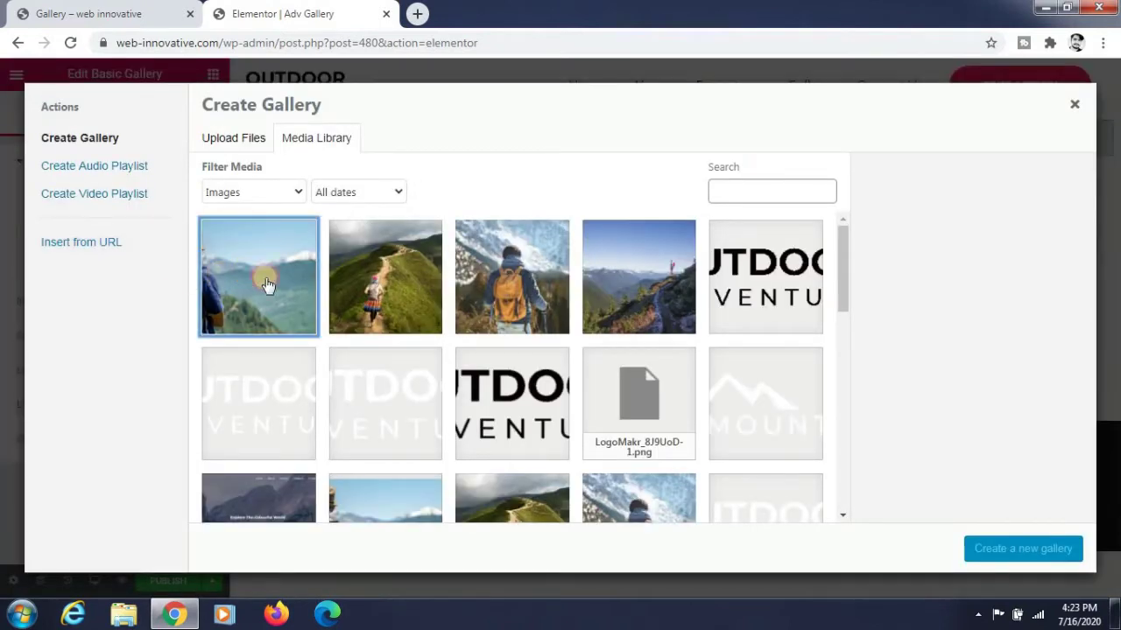
left_click(392, 271)
left_click(493, 282)
left_click(654, 285)
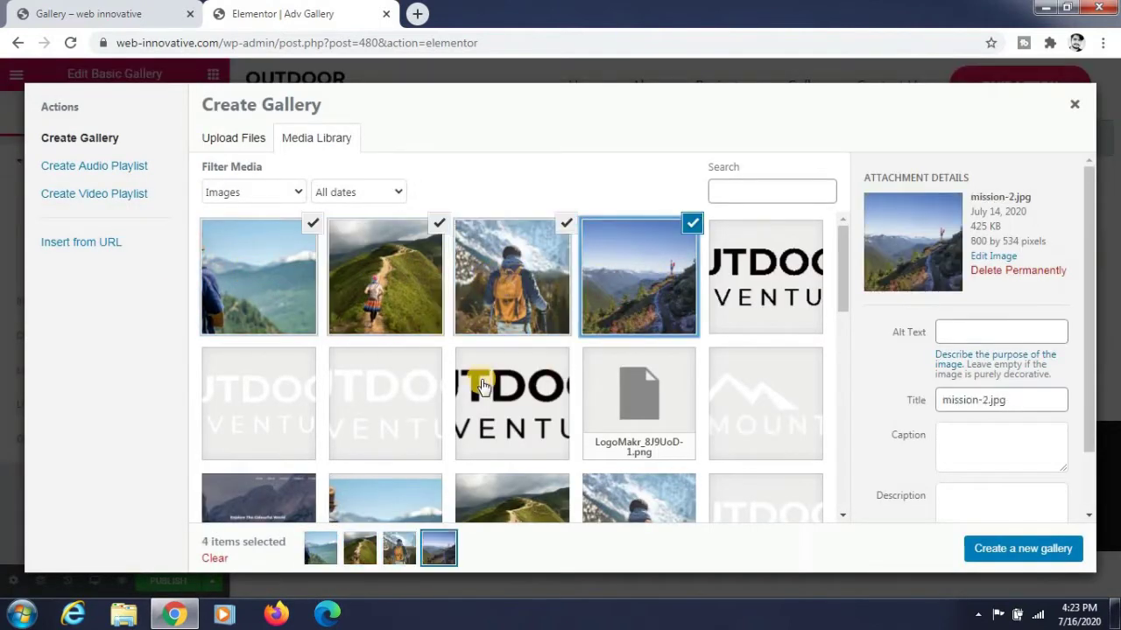
scroll(481, 383, "down", 2)
scroll(482, 385, "down", 2)
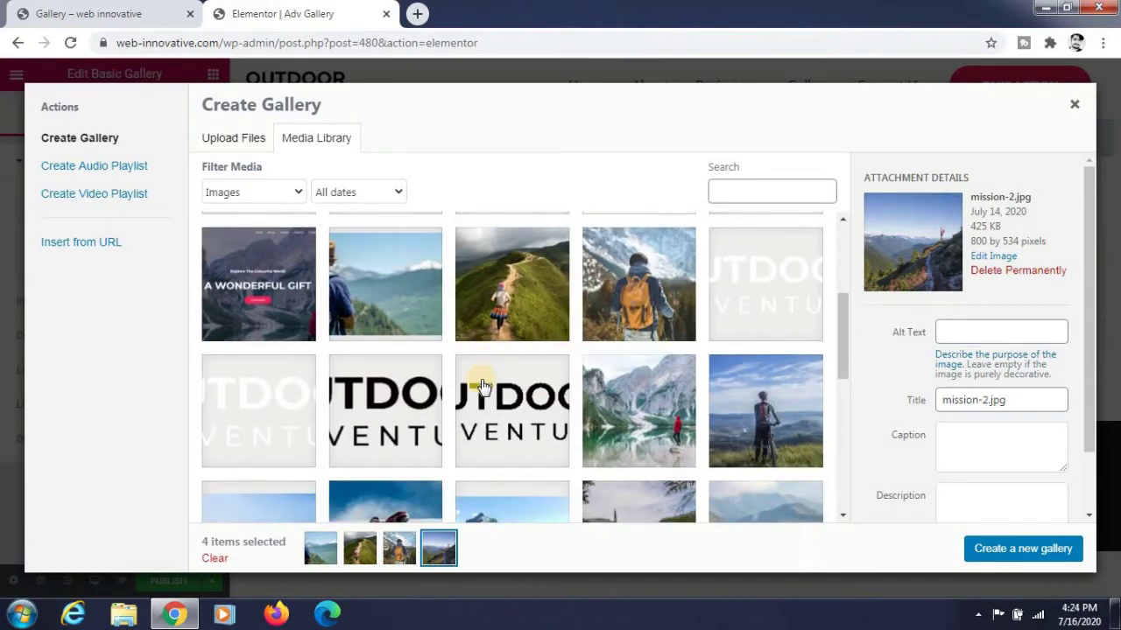
scroll(483, 385, "down", 6)
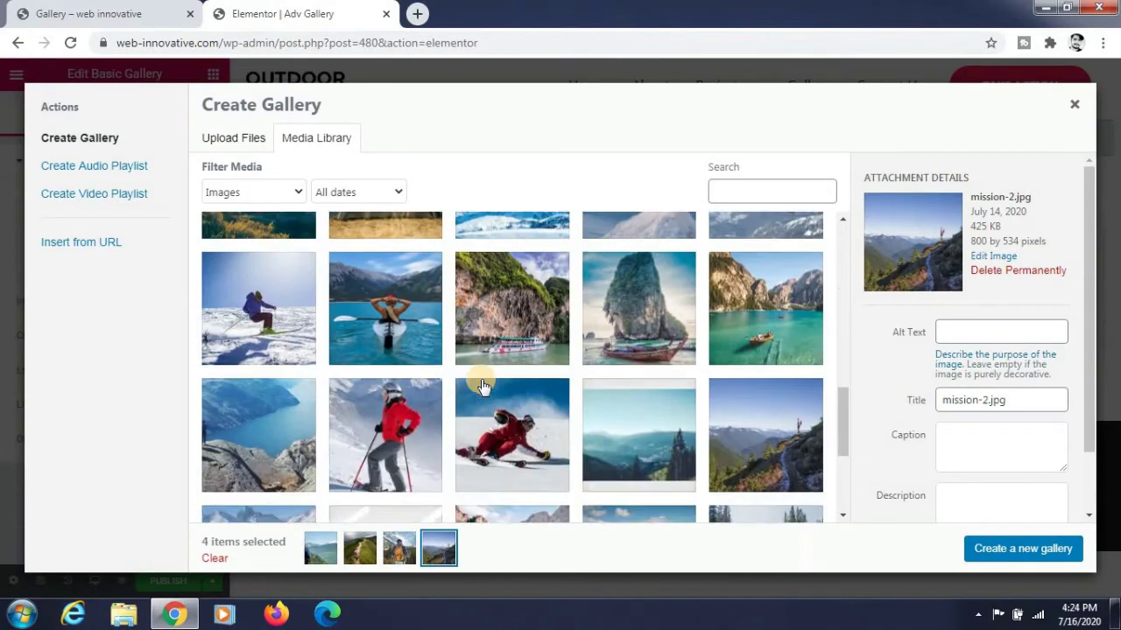
scroll(482, 385, "down", 3)
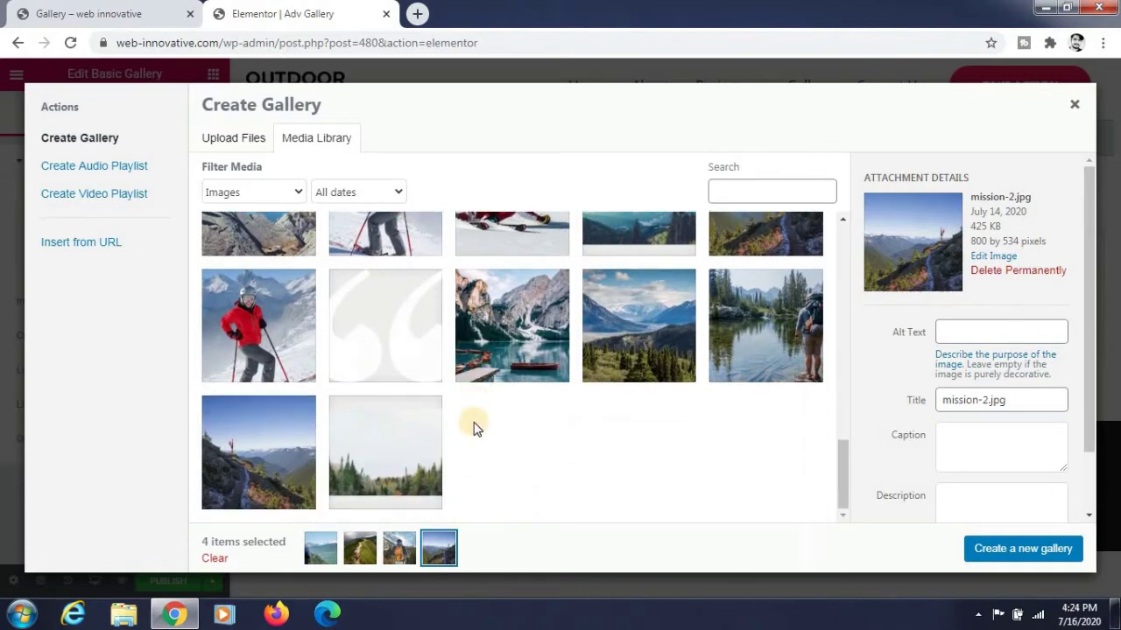
- Add the lake-with-boats, valley, lake-hiker and vision-1 photos, then create and insert the gallery
left_click(491, 332)
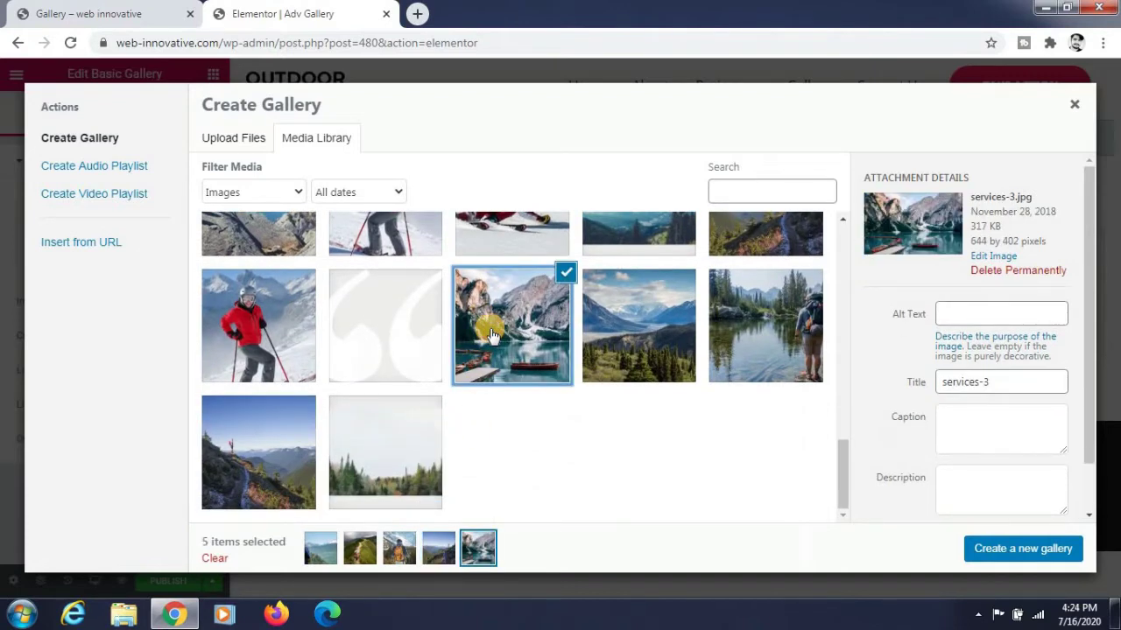
left_click(622, 325)
left_click(739, 325)
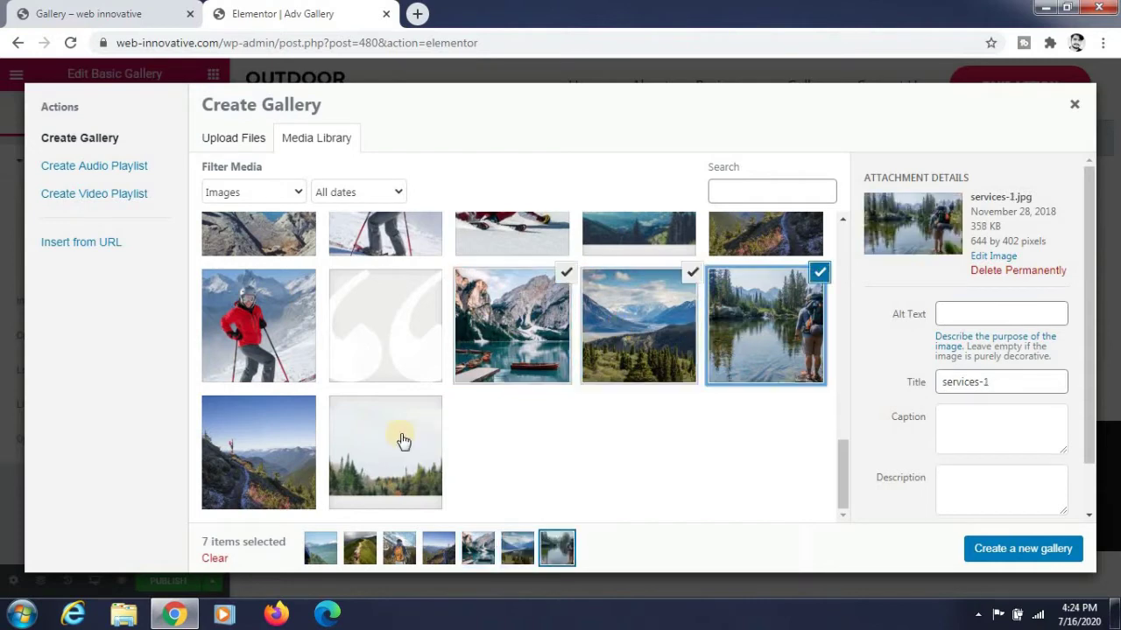
left_click(270, 468)
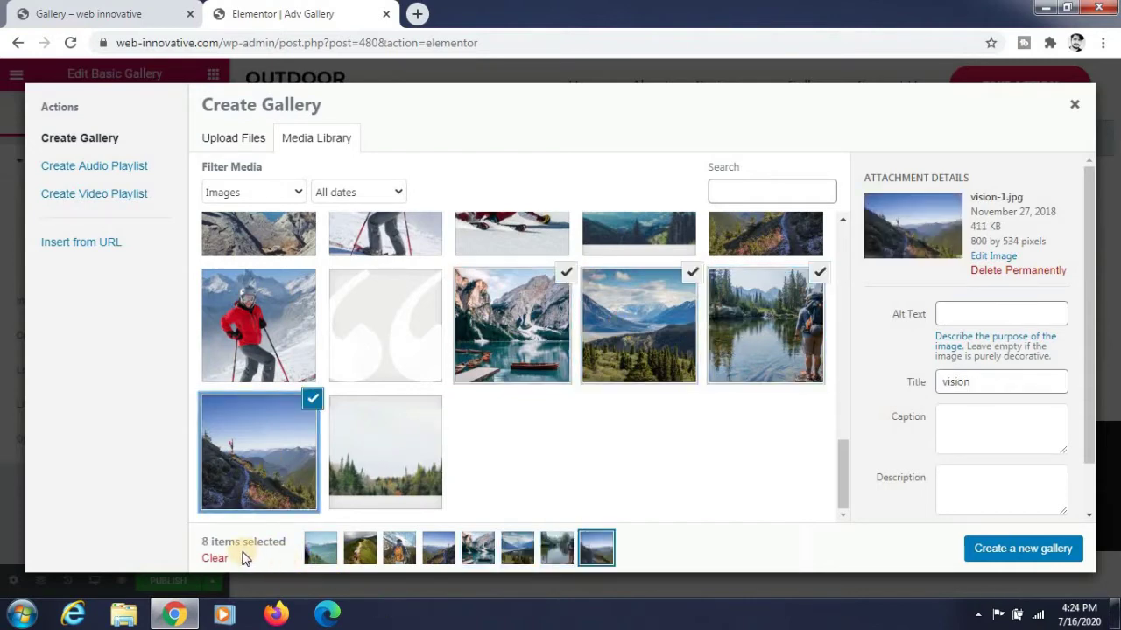
left_click(985, 550)
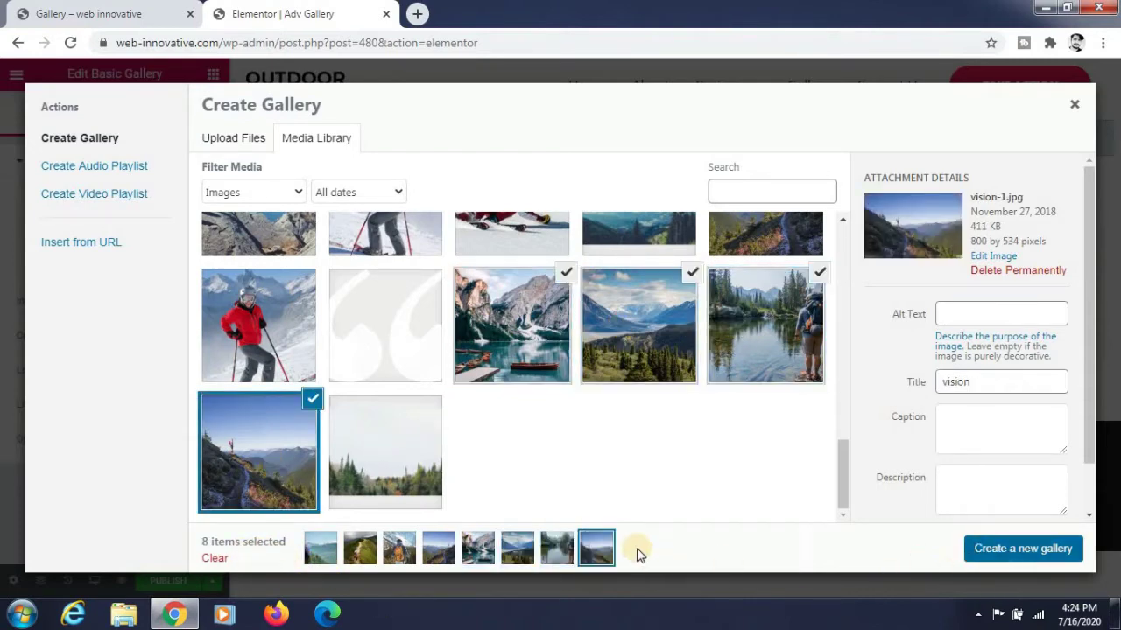
left_click(1041, 555)
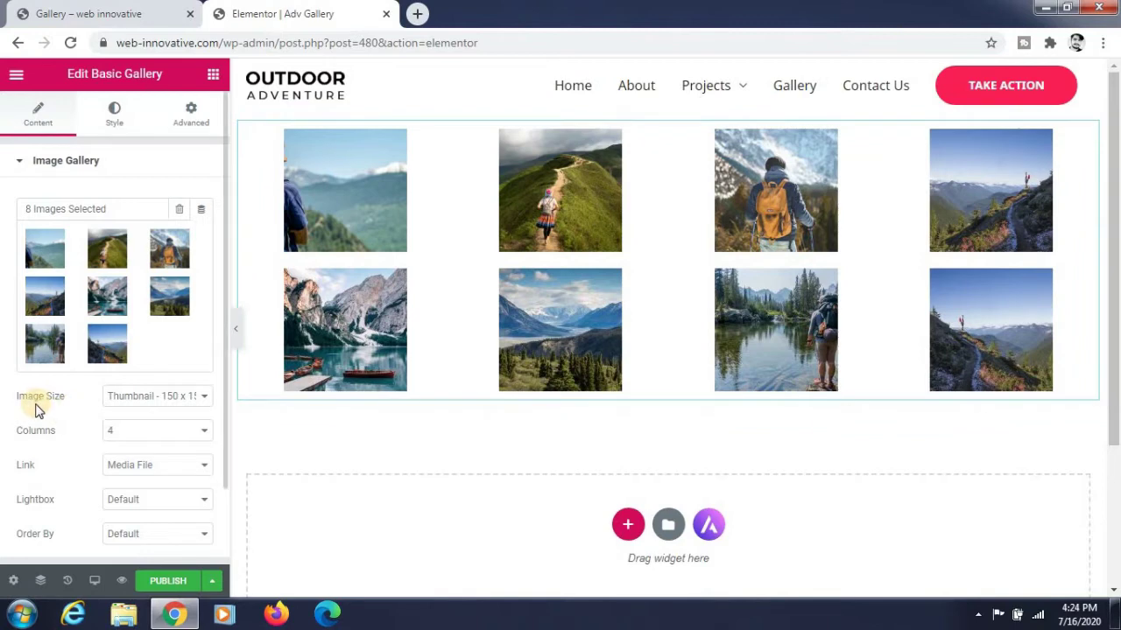
- Set the gallery's Image Size to Medium - 300 x 300
left_click(127, 400)
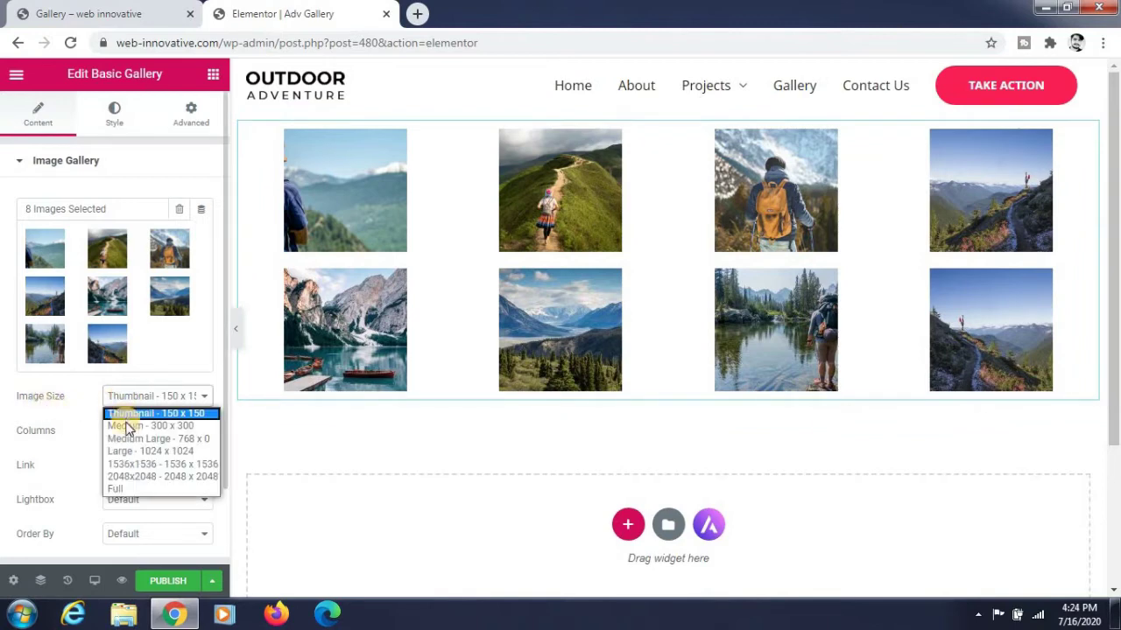
left_click(127, 425)
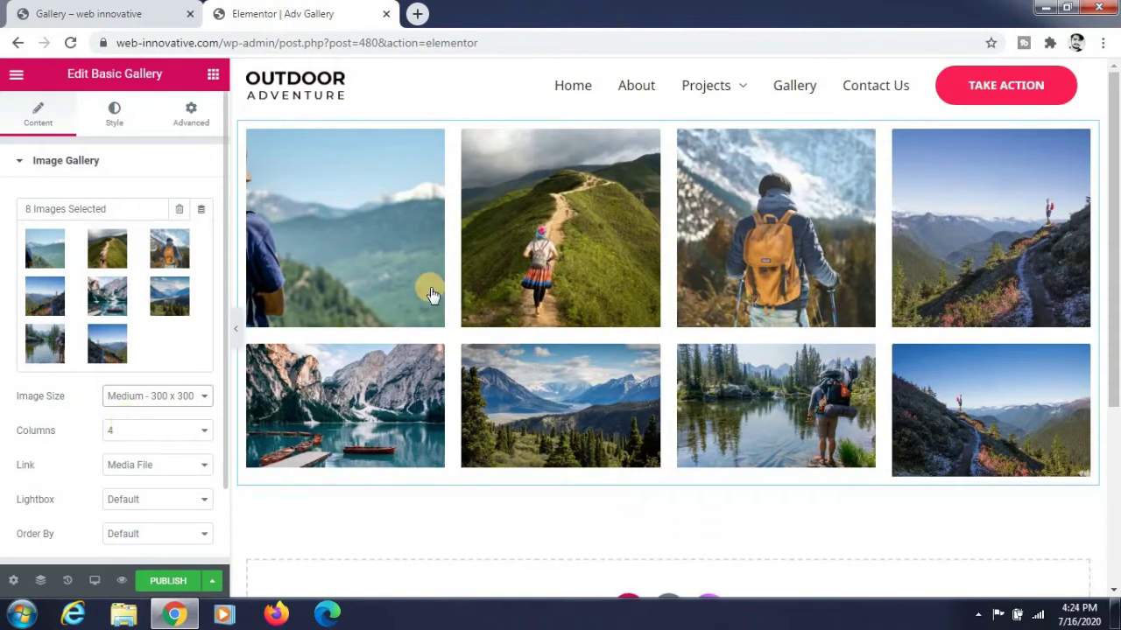
scroll(431, 295, "down", 1)
scroll(420, 350, "up", 1)
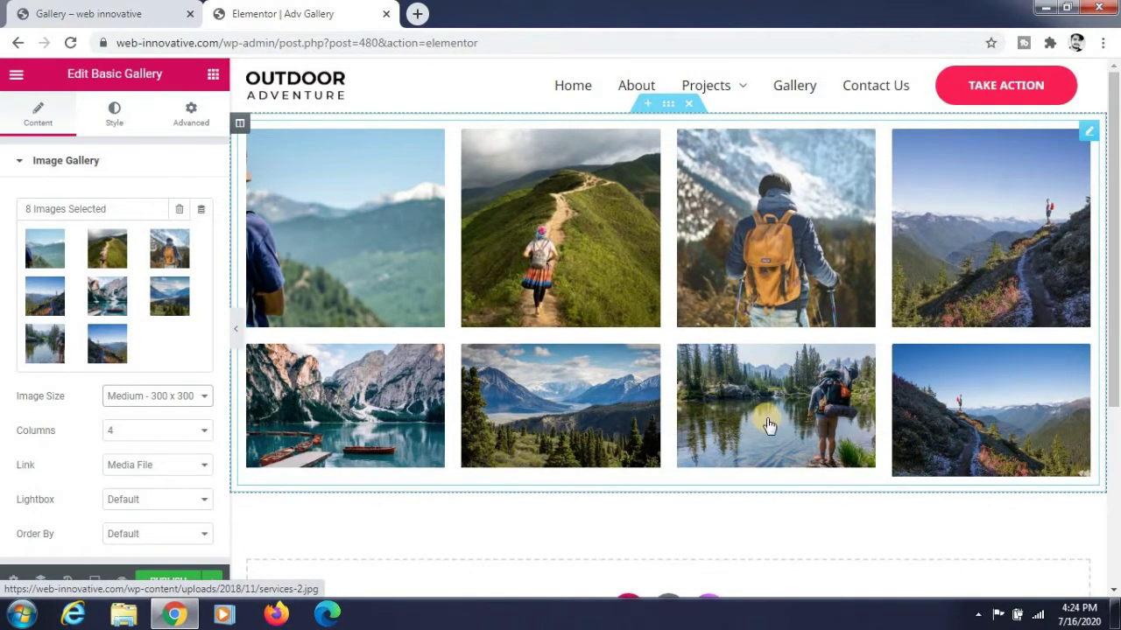
- Open the gallery's images and remove the photos from fifth place onward
left_click(140, 337)
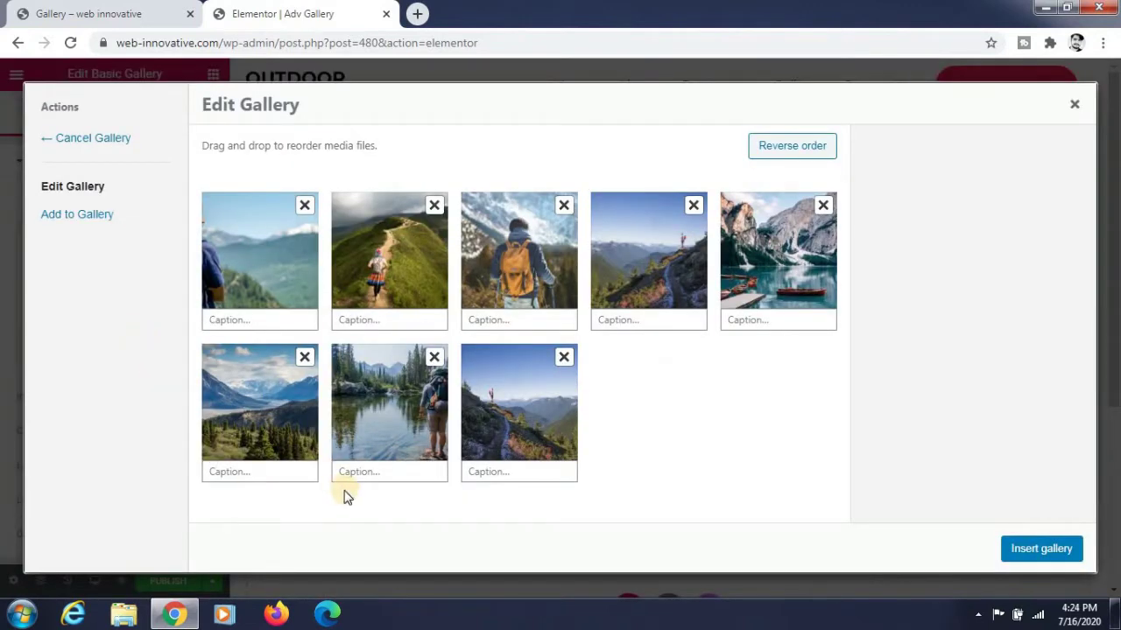
left_click(820, 208)
left_click(821, 207)
left_click(820, 207)
left_click(821, 207)
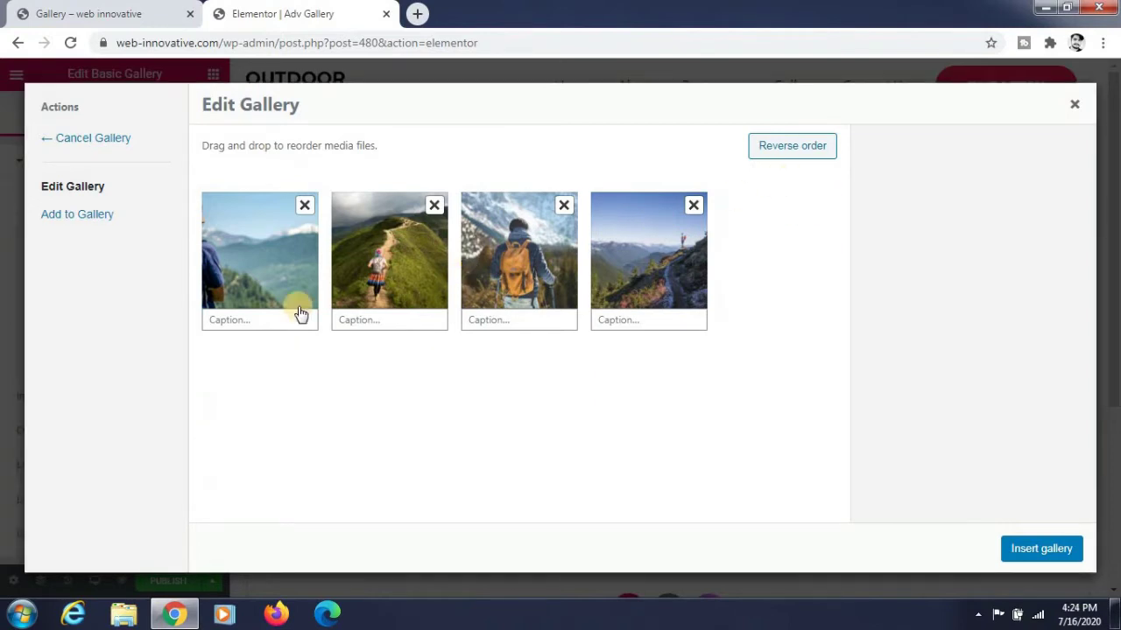
- Add the tent-in-fog, camp-2, tent-with-dog and winter-sports-04 photos and insert the updated gallery
left_click(91, 213)
scroll(426, 382, "down", 2)
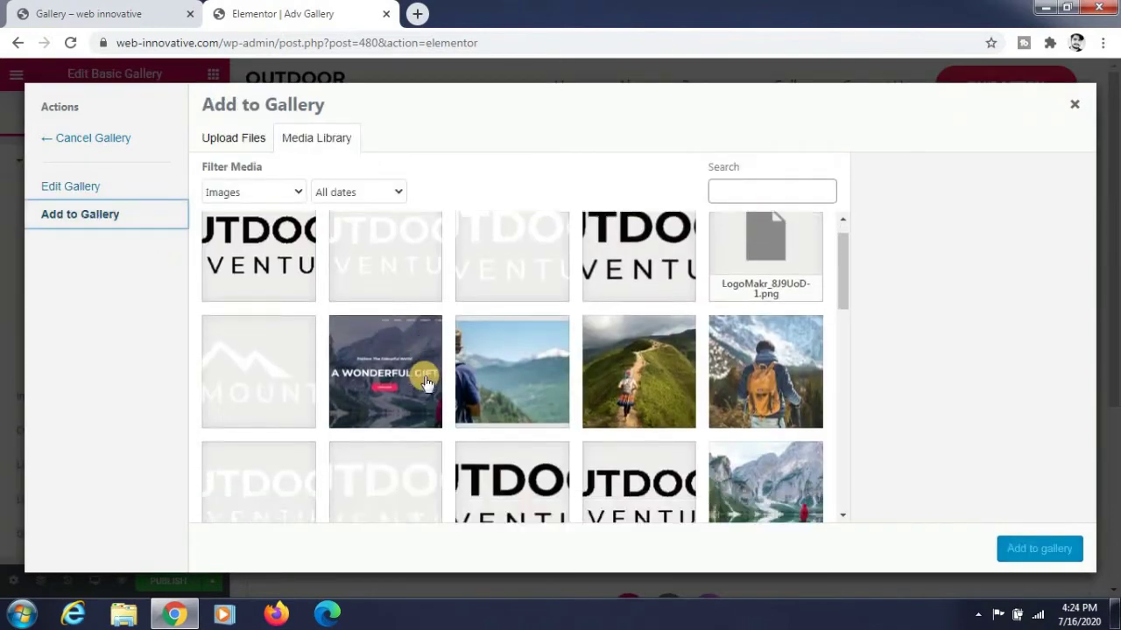
scroll(426, 383, "down", 5)
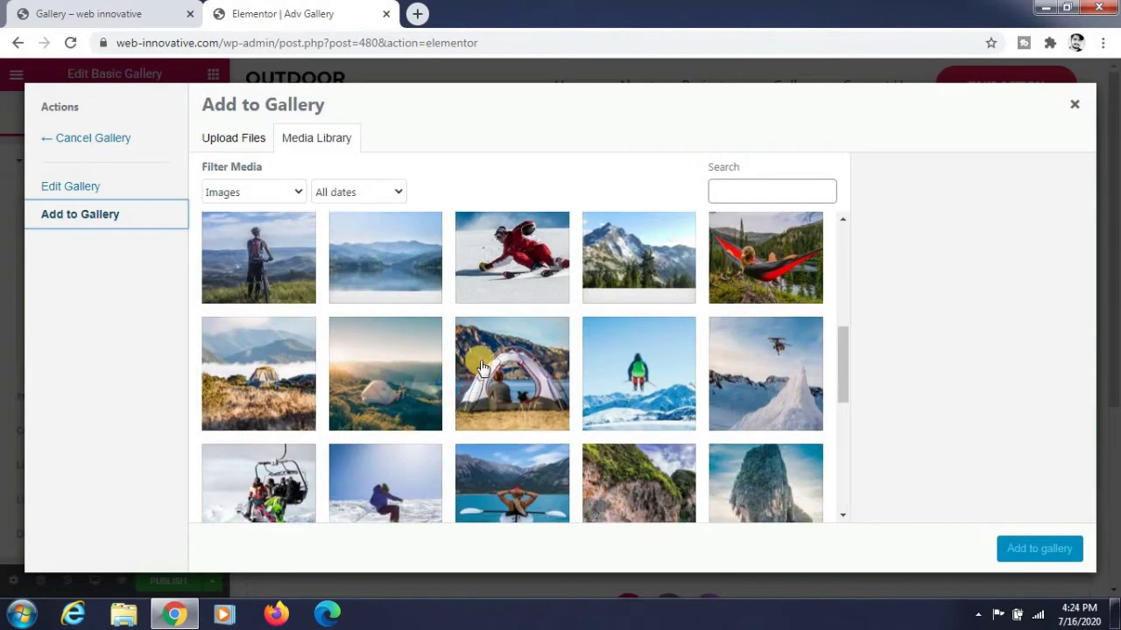
left_click(270, 409)
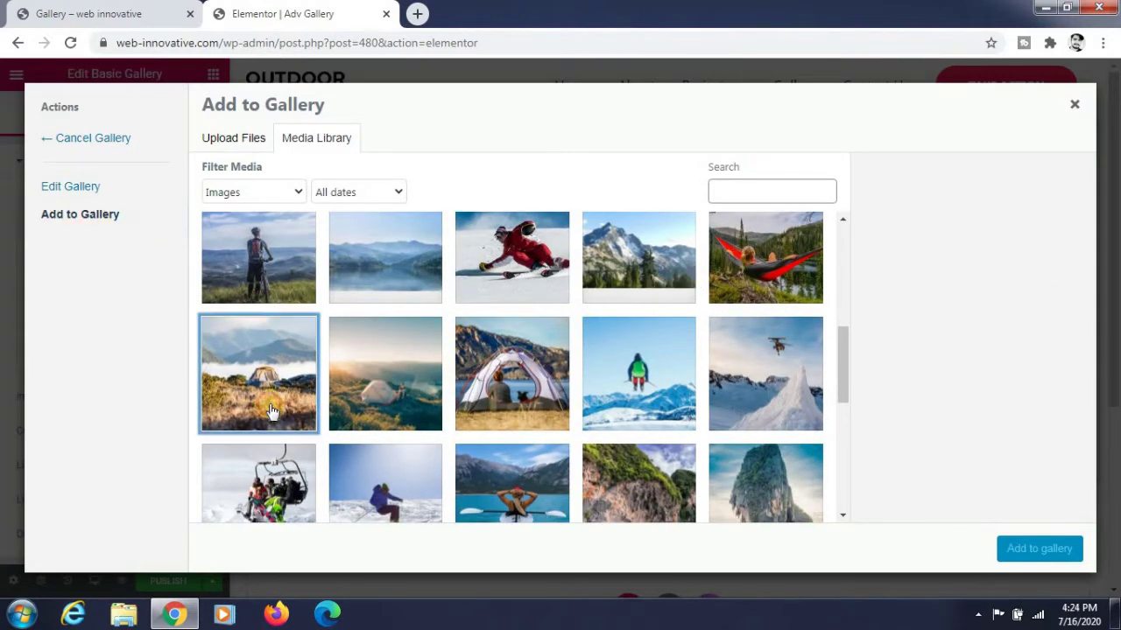
left_click(372, 387)
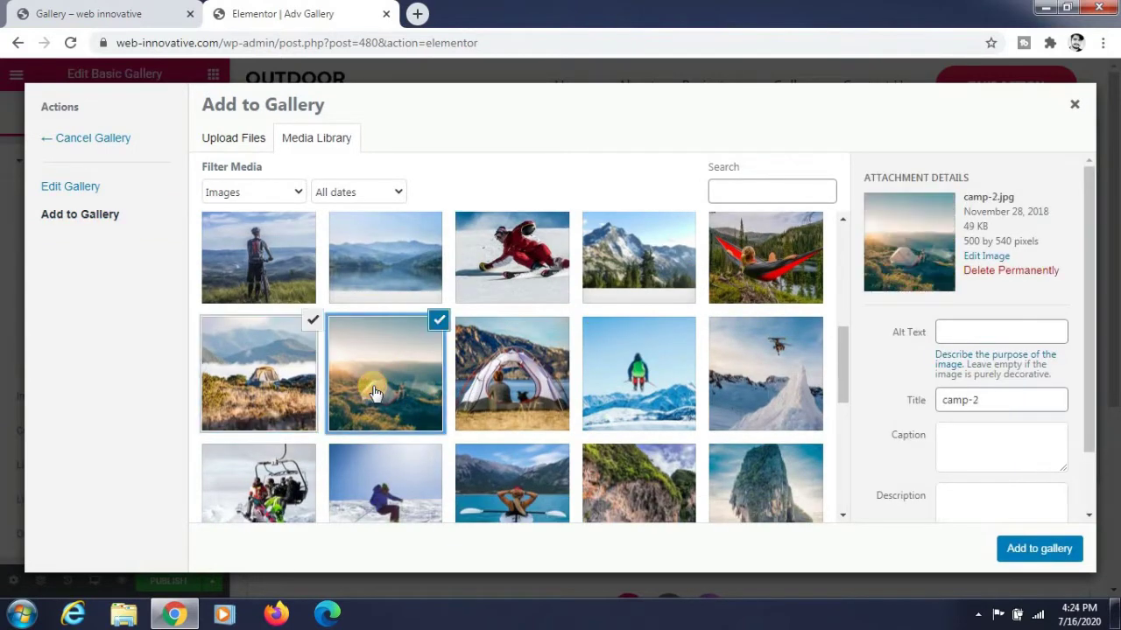
left_click(495, 387)
left_click(594, 433)
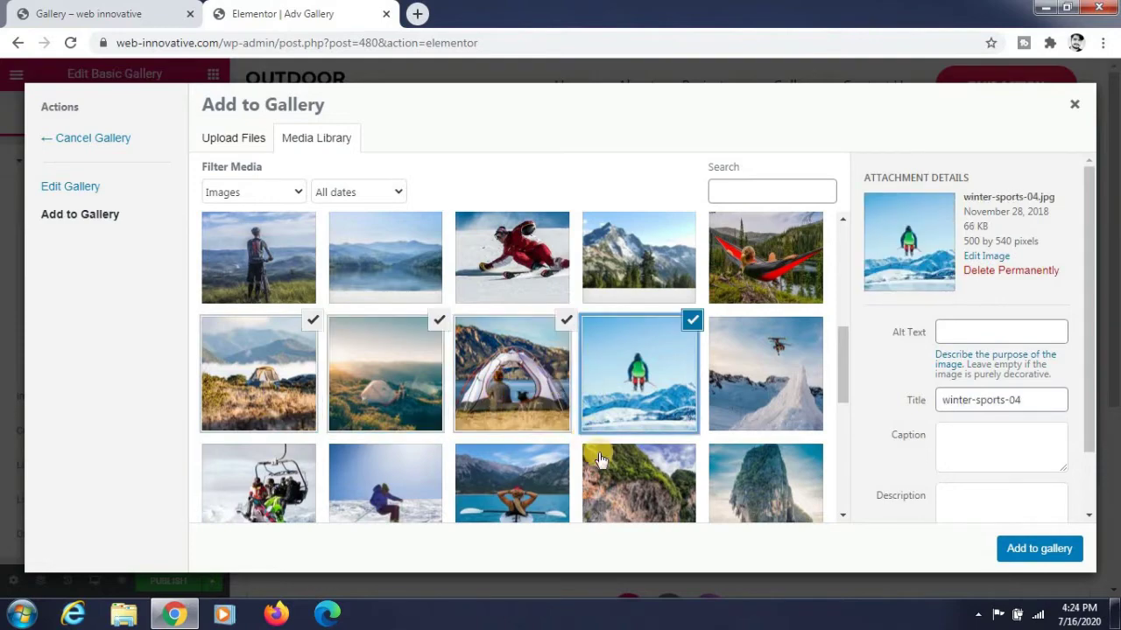
left_click(1039, 546)
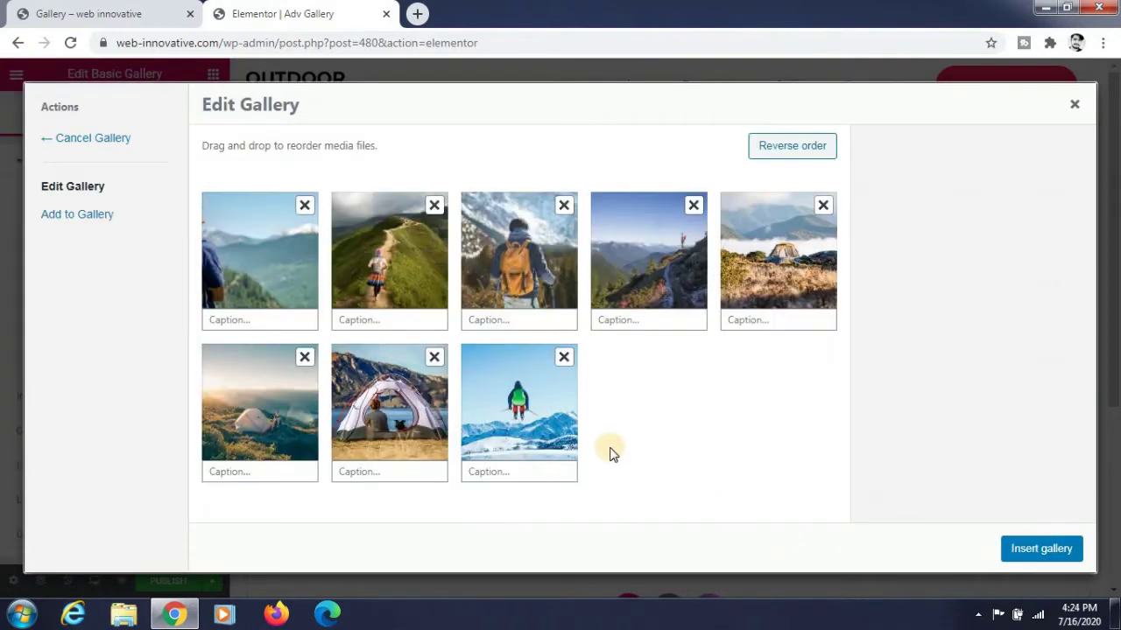
left_click(1070, 548)
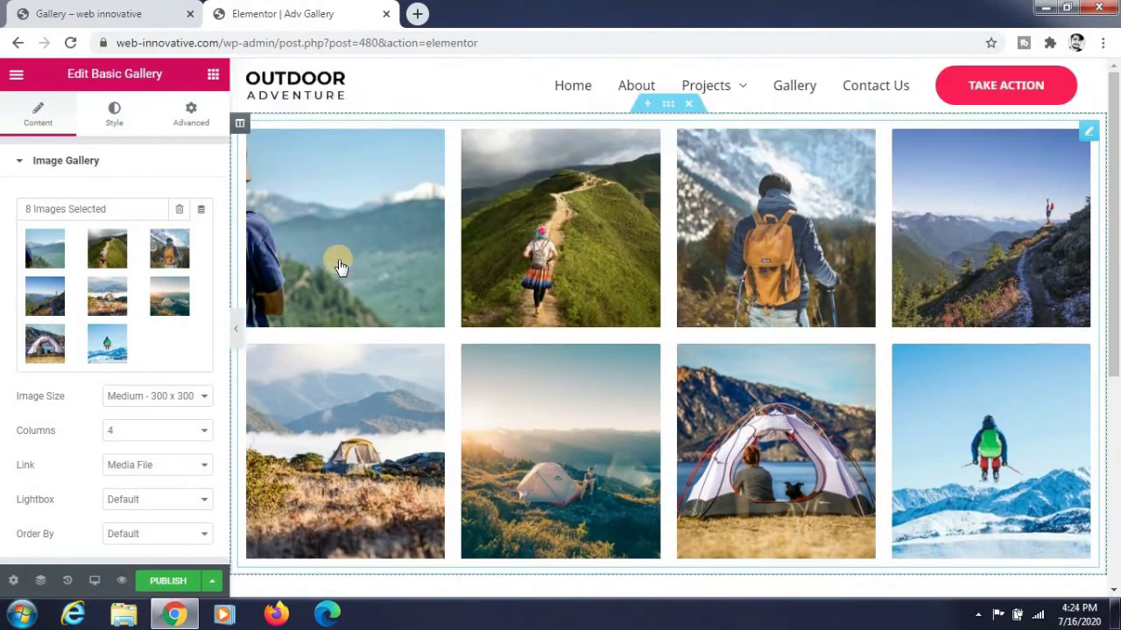
- Set the gallery to 4 columns, linking to Media File with Lightbox set to Yes
scroll(893, 393, "down", 1)
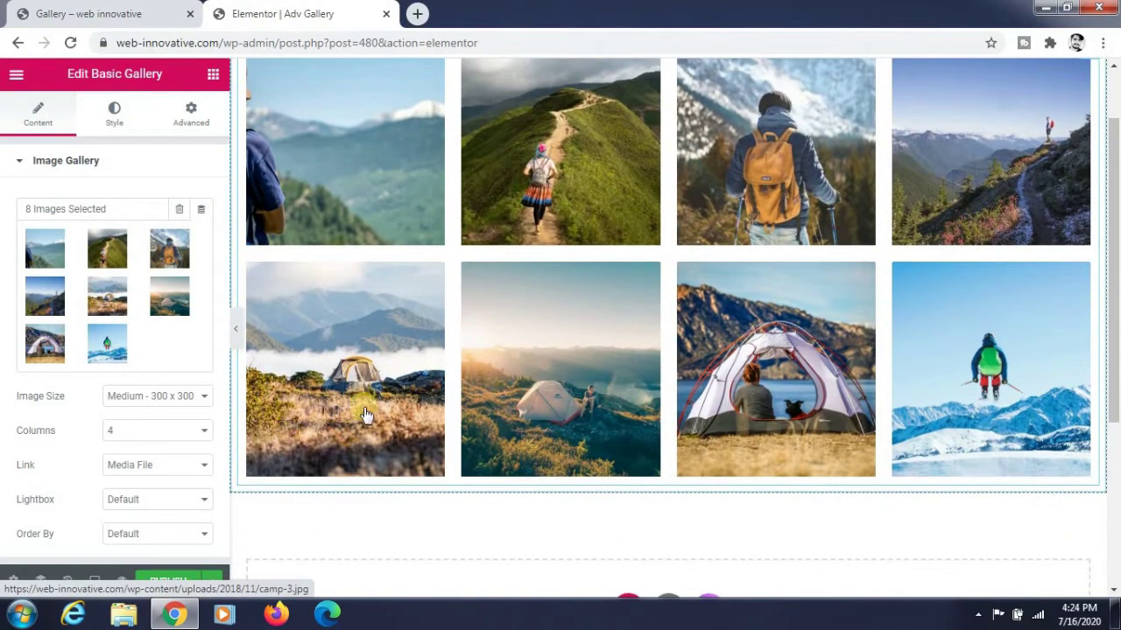
scroll(160, 477, "down", 1)
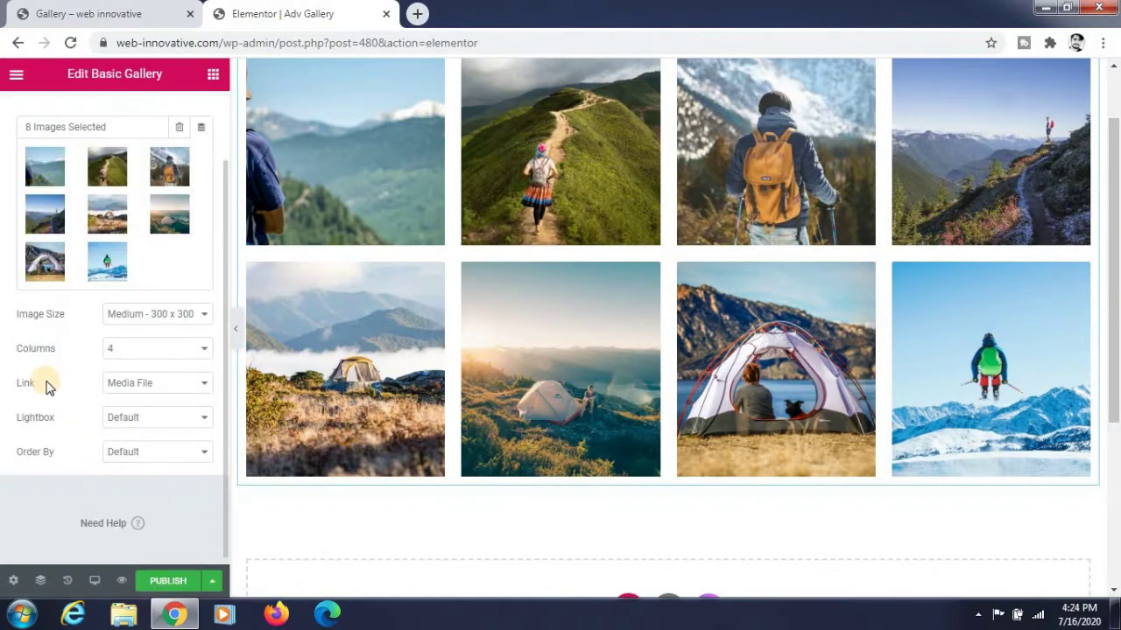
left_click(156, 351)
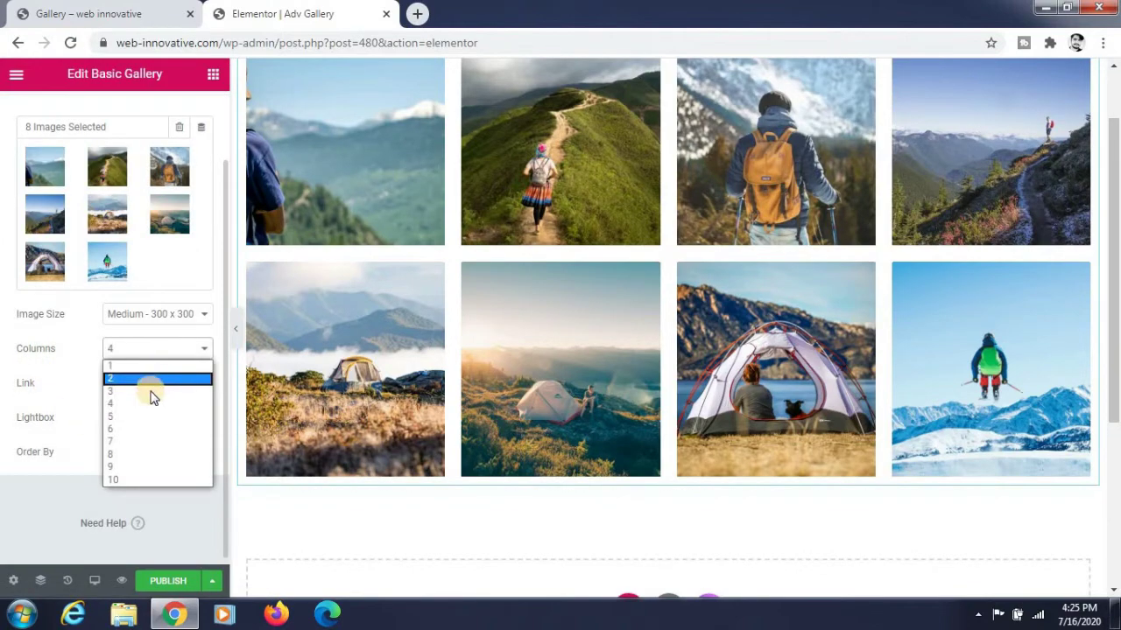
left_click(151, 395)
key("Up")
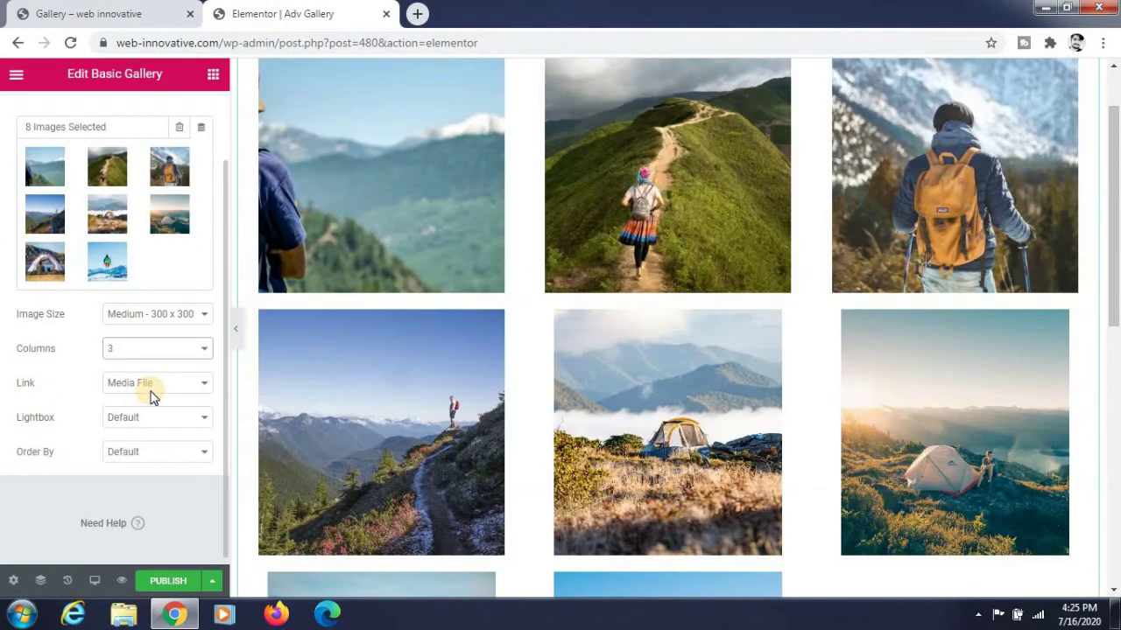
left_click(155, 352)
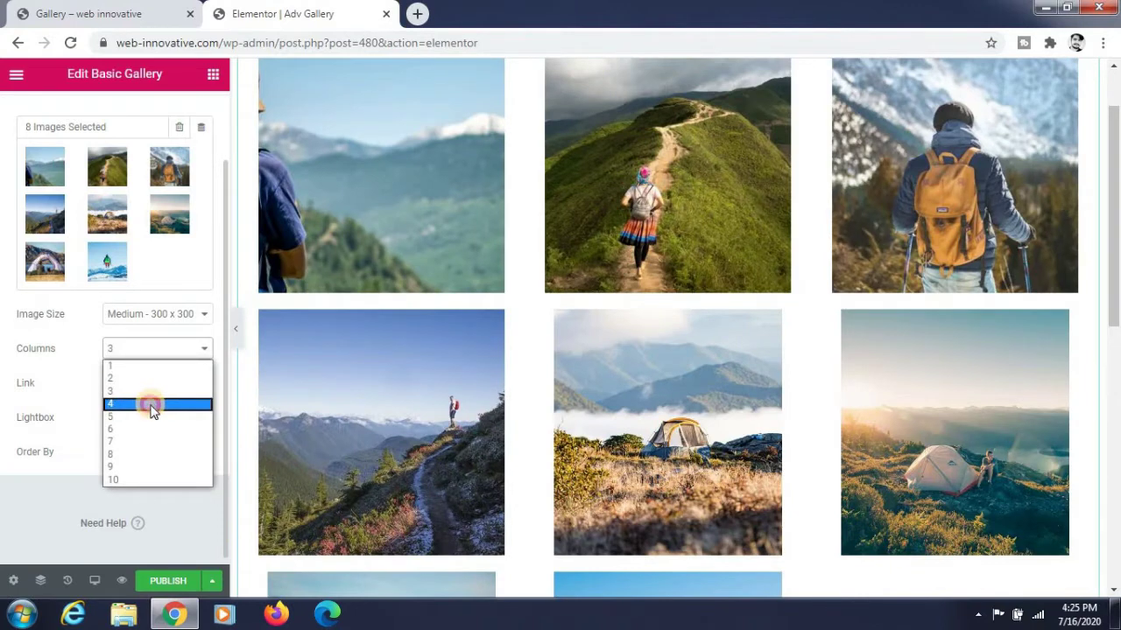
left_click(151, 405)
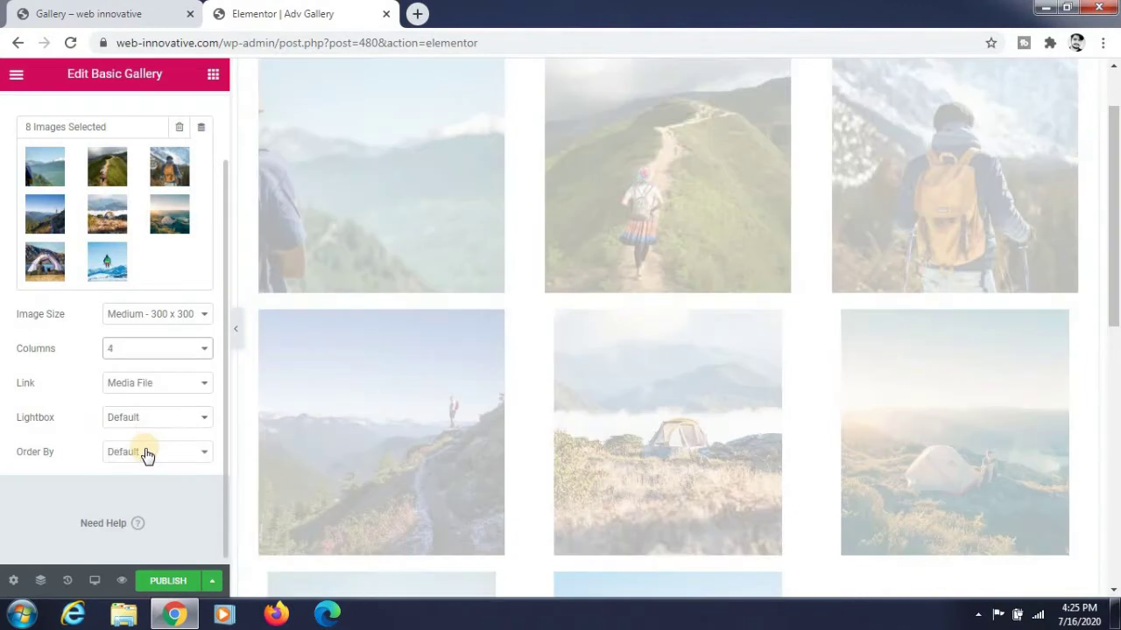
left_click(161, 385)
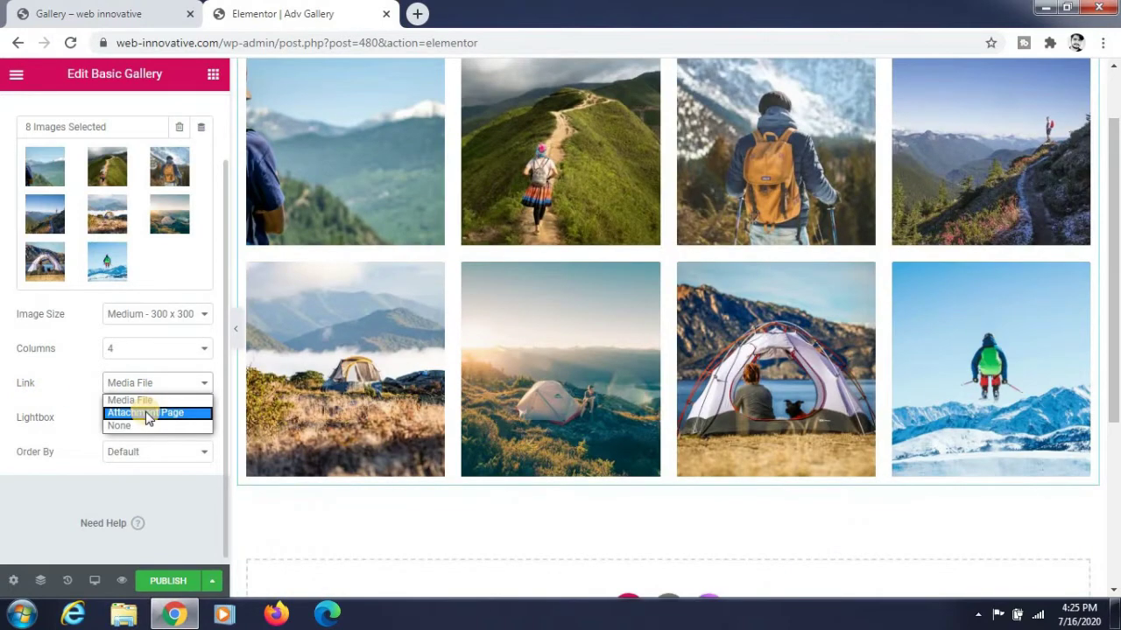
left_click(145, 401)
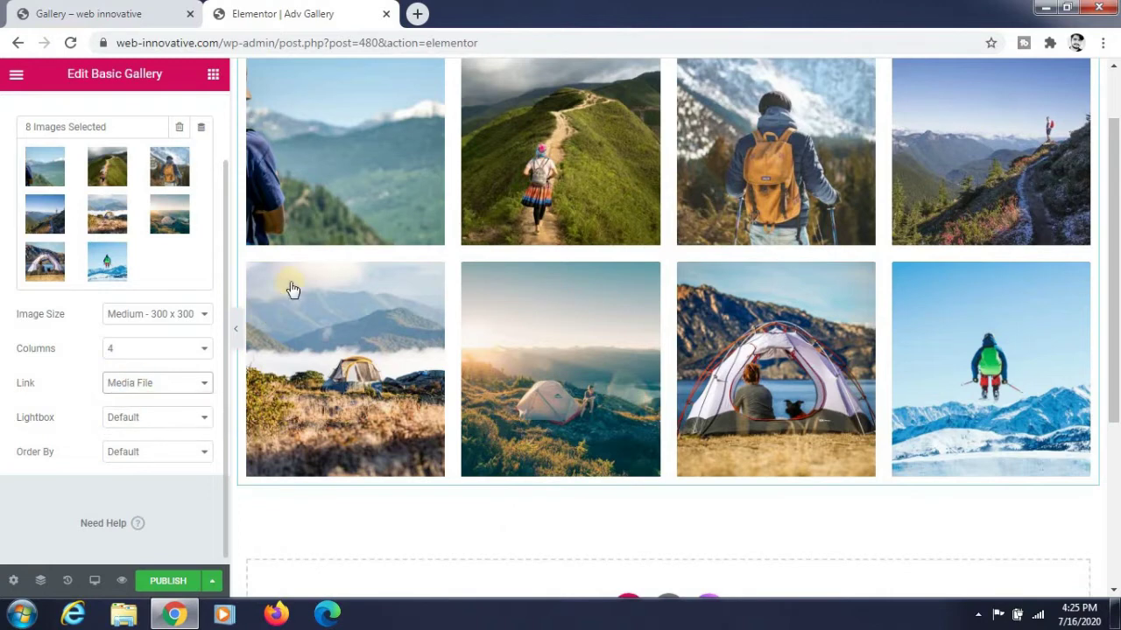
left_click(149, 418)
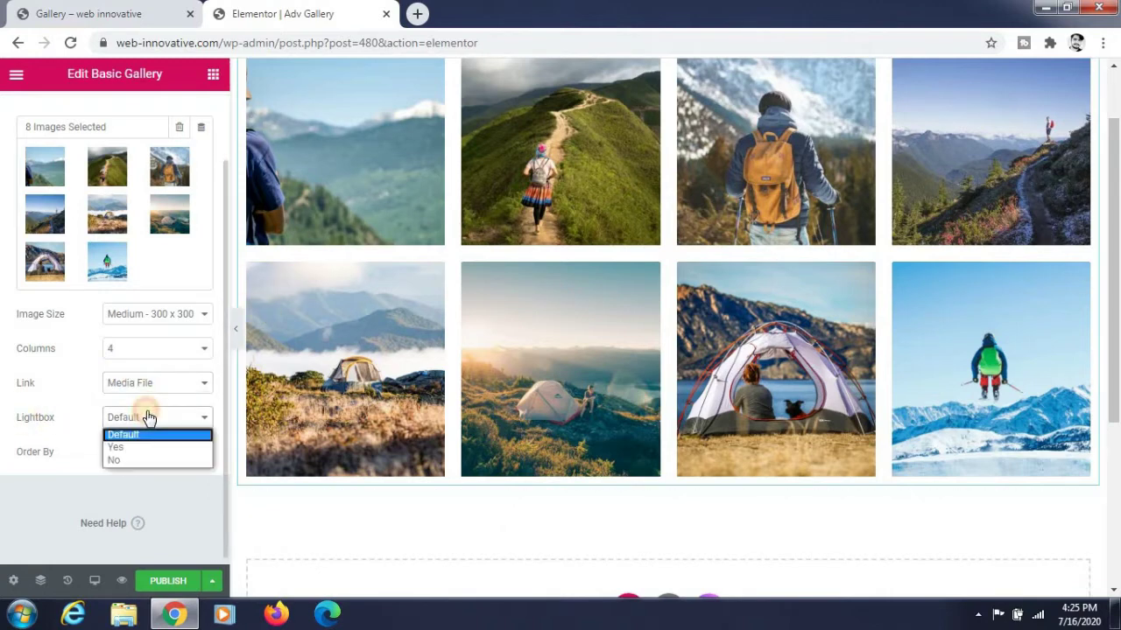
left_click(141, 447)
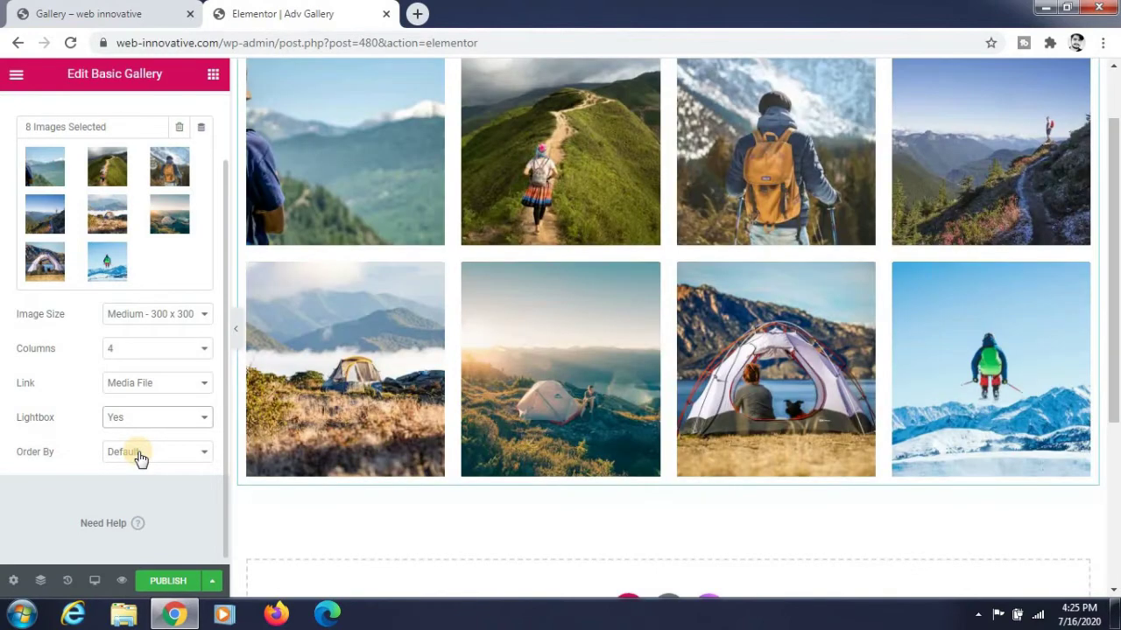
- Try Random image order, then restore Default order and switch to the live Gallery tab
left_click(140, 453)
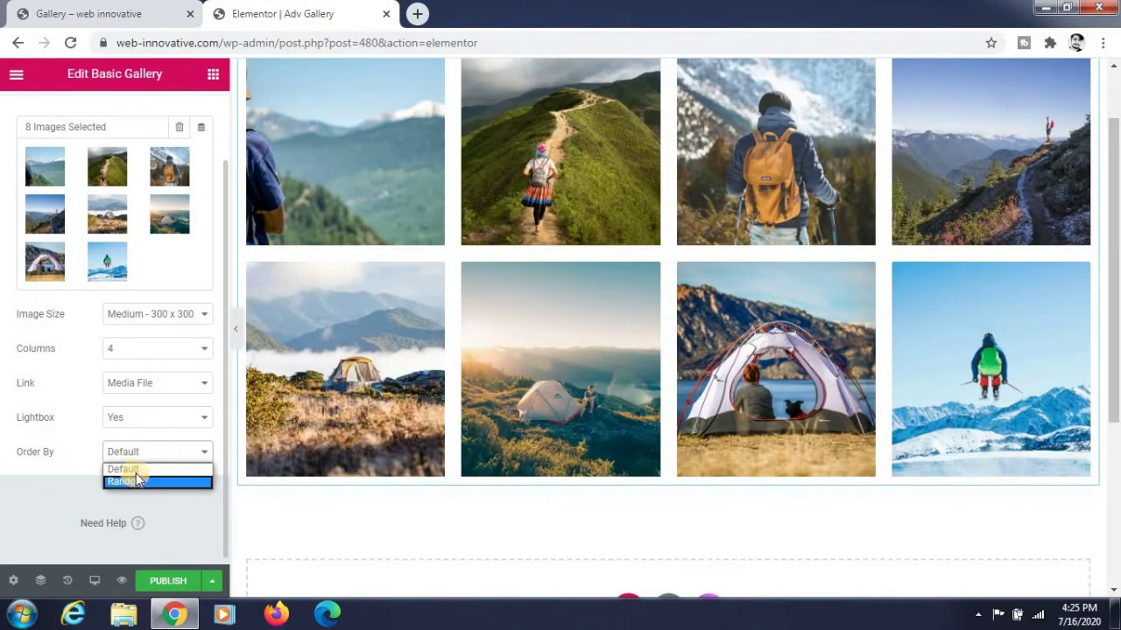
left_click(137, 482)
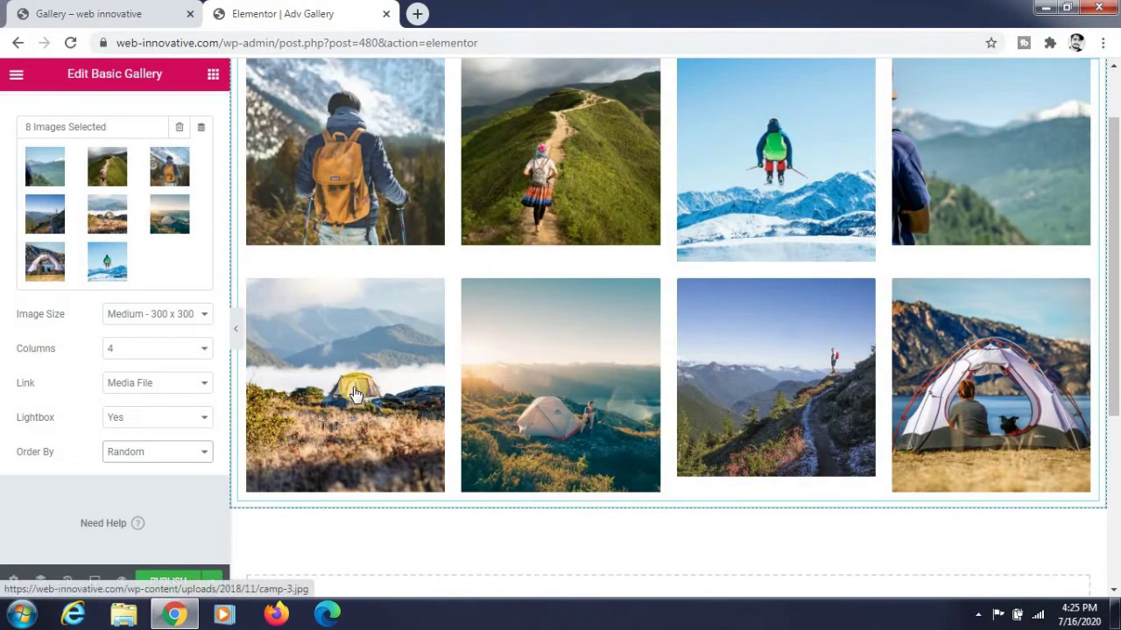
left_click(184, 453)
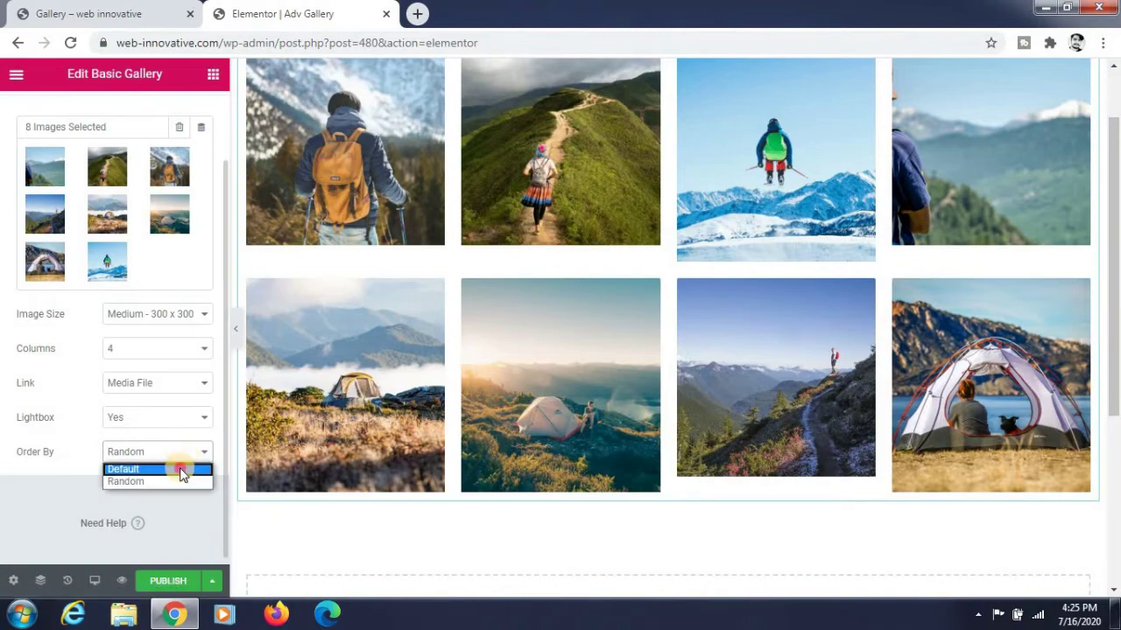
left_click(182, 471)
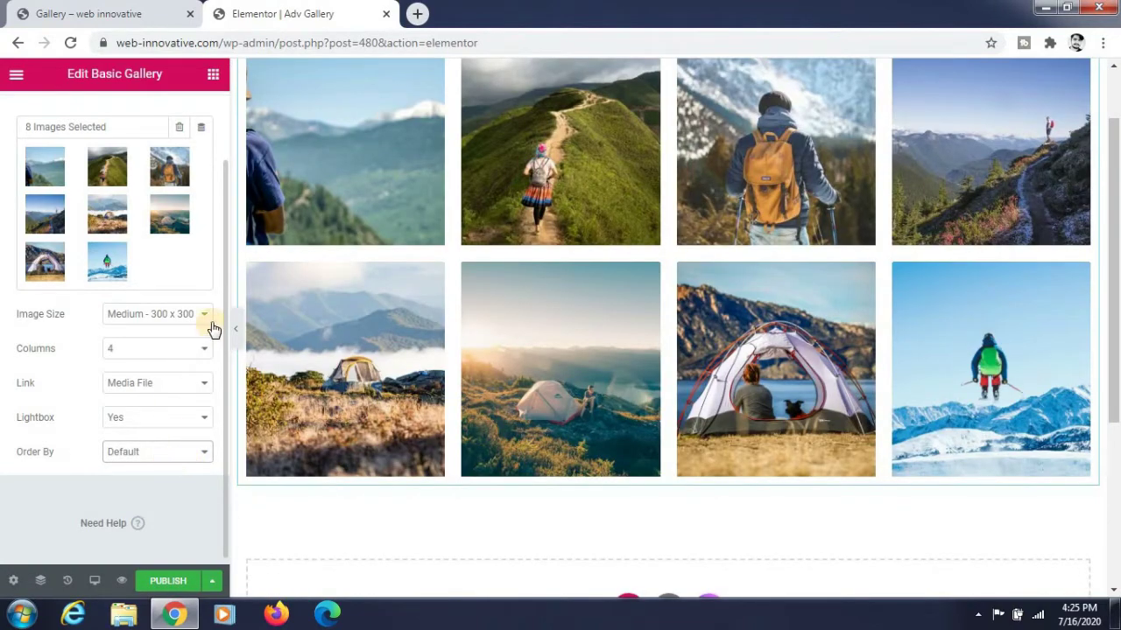
scroll(213, 325, "up", 2)
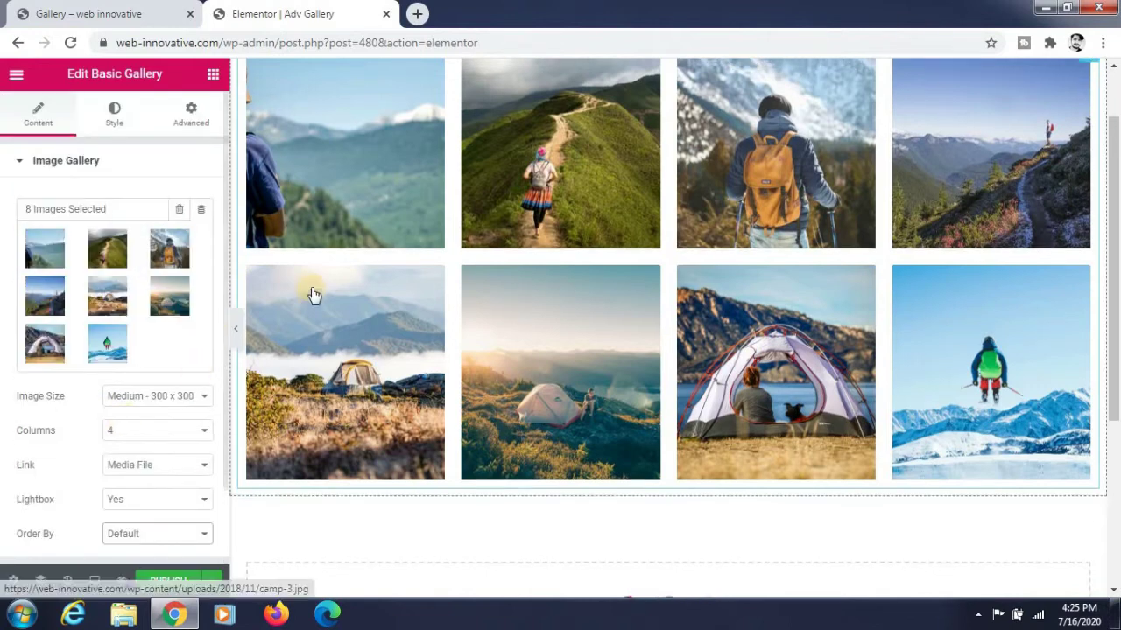
scroll(312, 295, "up", 2)
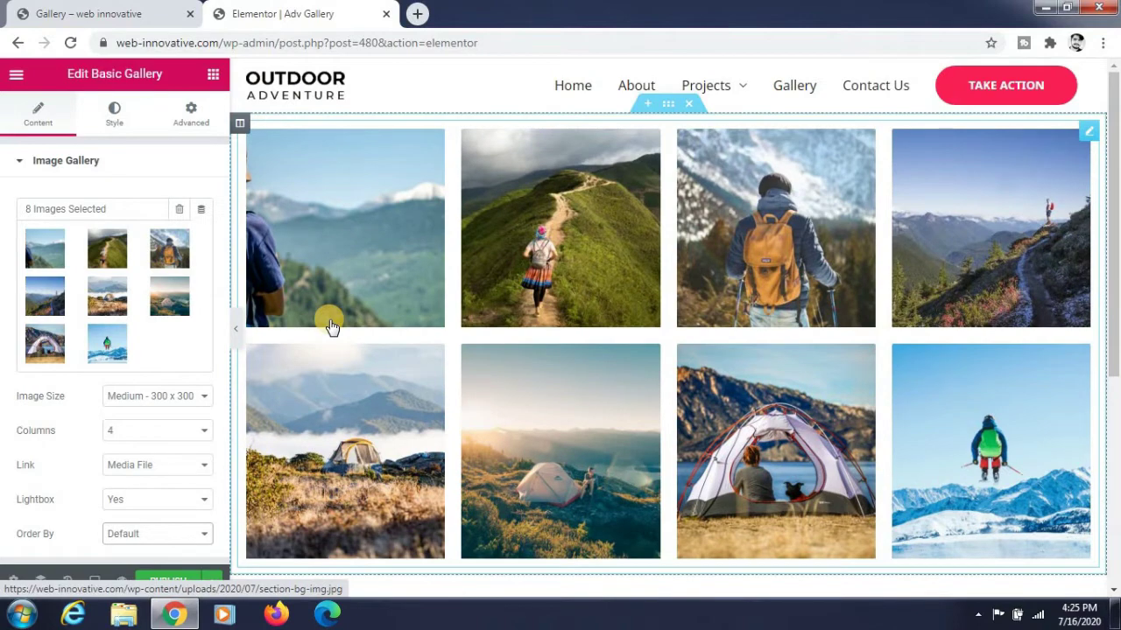
left_click(112, 14)
- Back in the editor, open the gallery lightbox and advance to hiking-v1.jpg
scroll(328, 331, "down", 5)
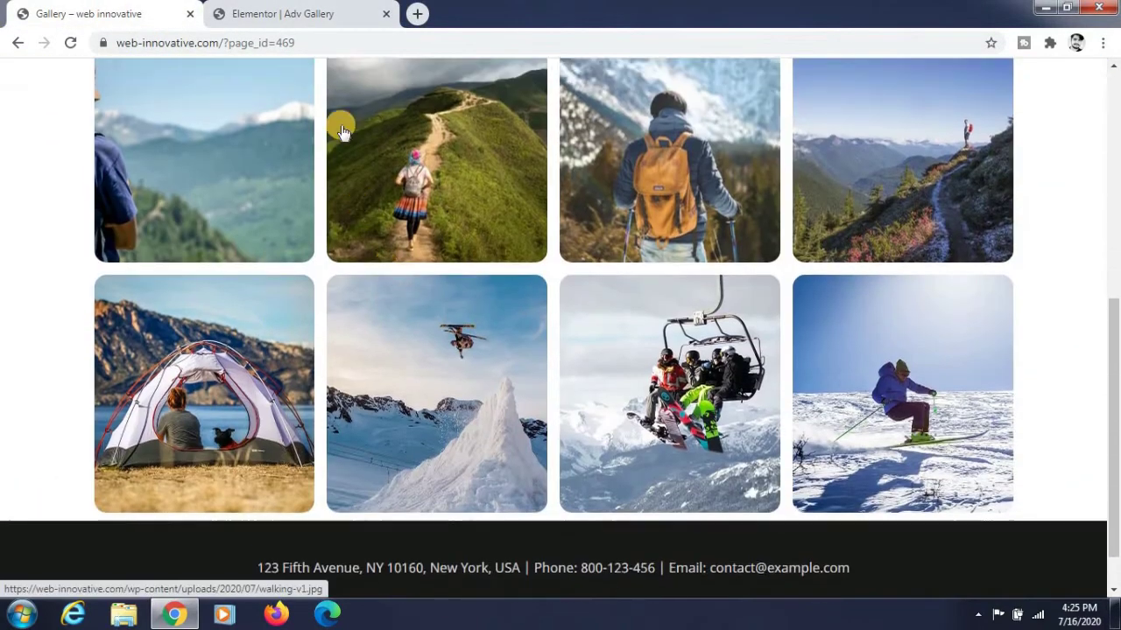
scroll(340, 125, "up", 1)
left_click(312, 10)
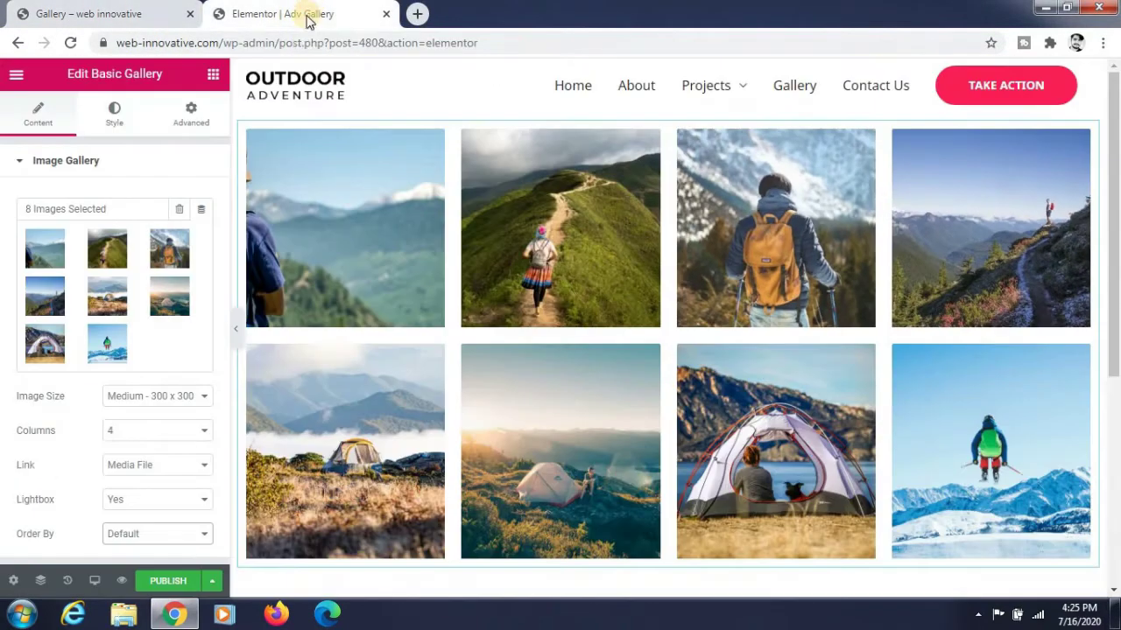
left_click(324, 216)
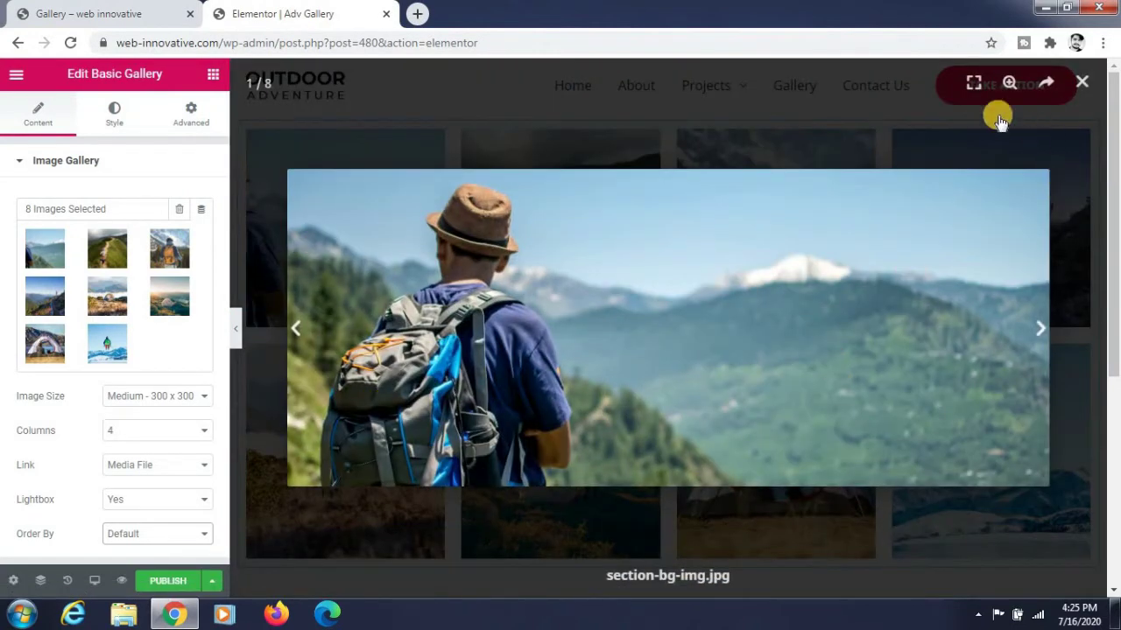
left_click(1037, 333)
left_click(1037, 333)
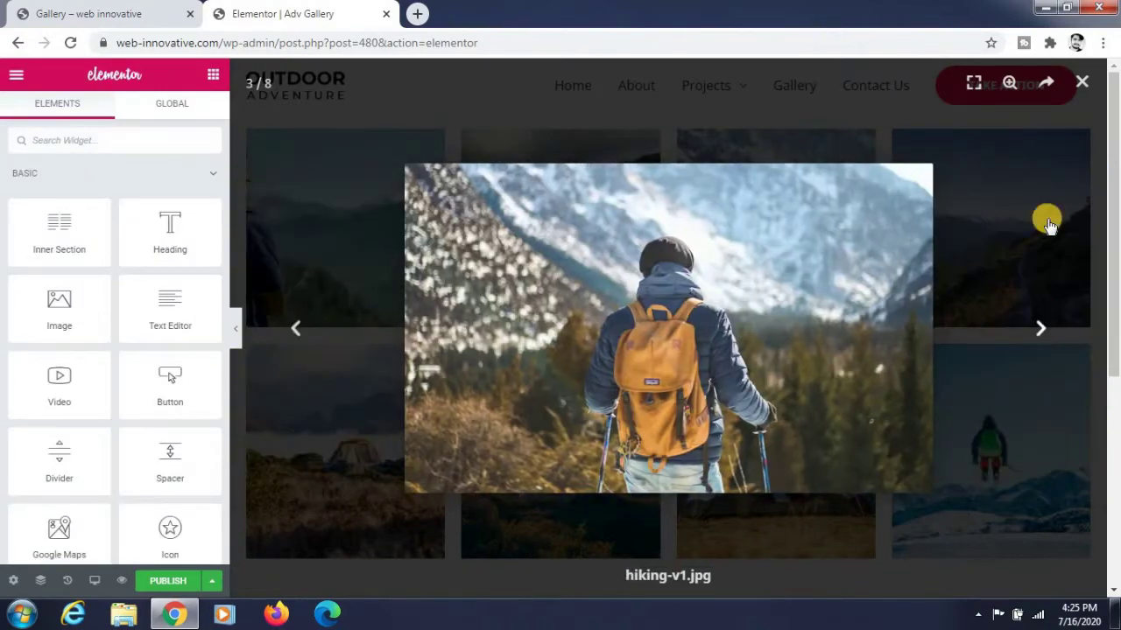
- Test the lightbox's full screen, zoom and sharing controls, then close it
left_click(974, 85)
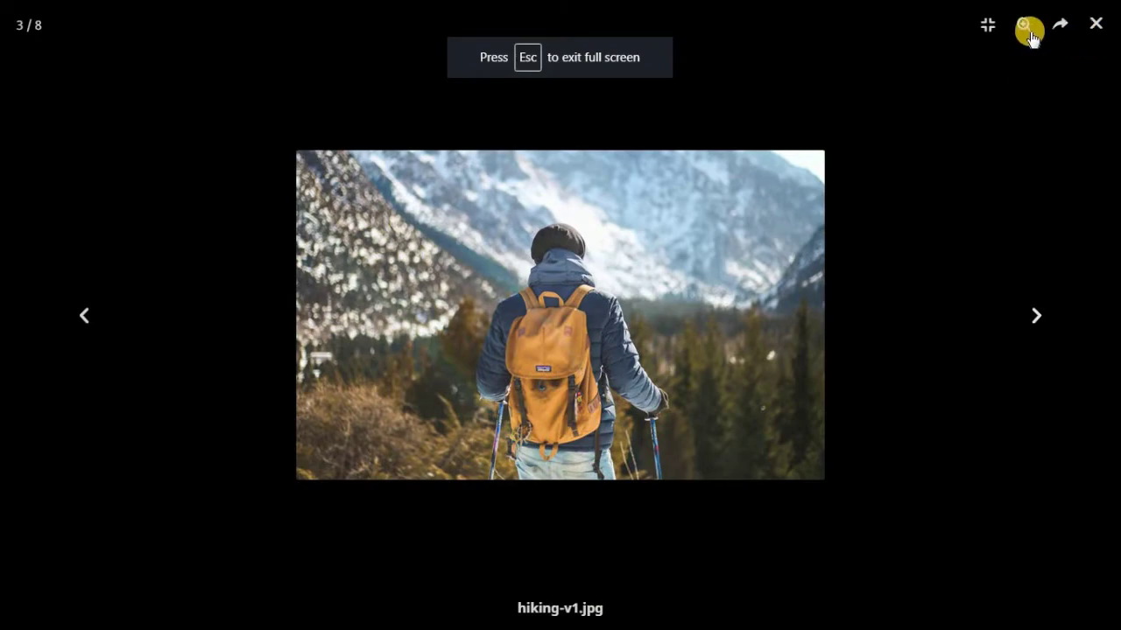
left_click(1028, 32)
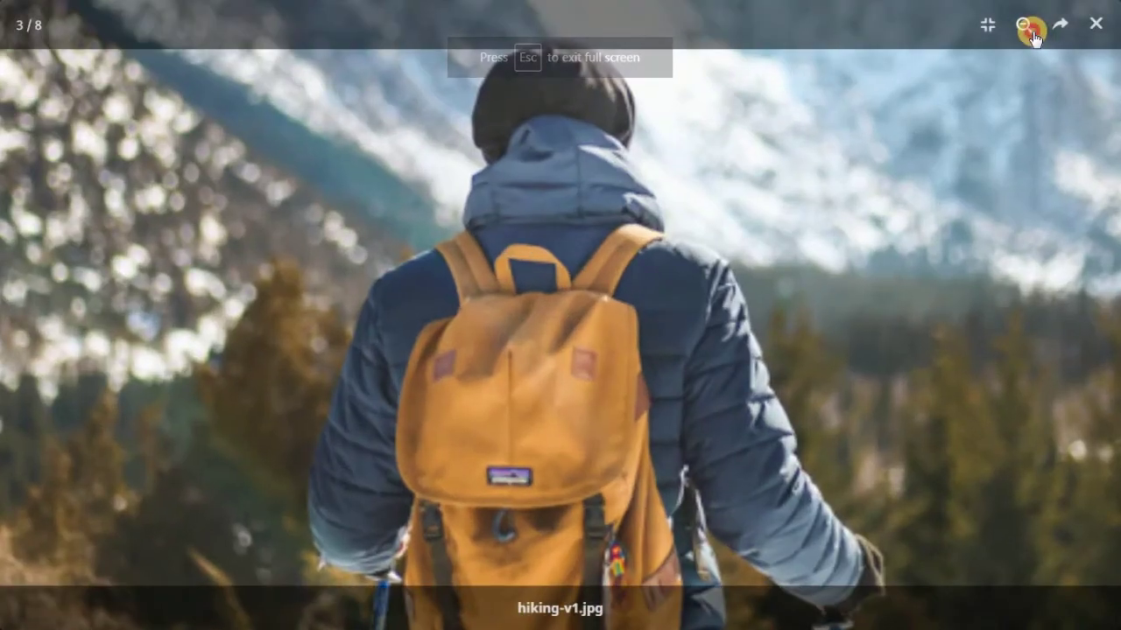
left_click(1029, 32)
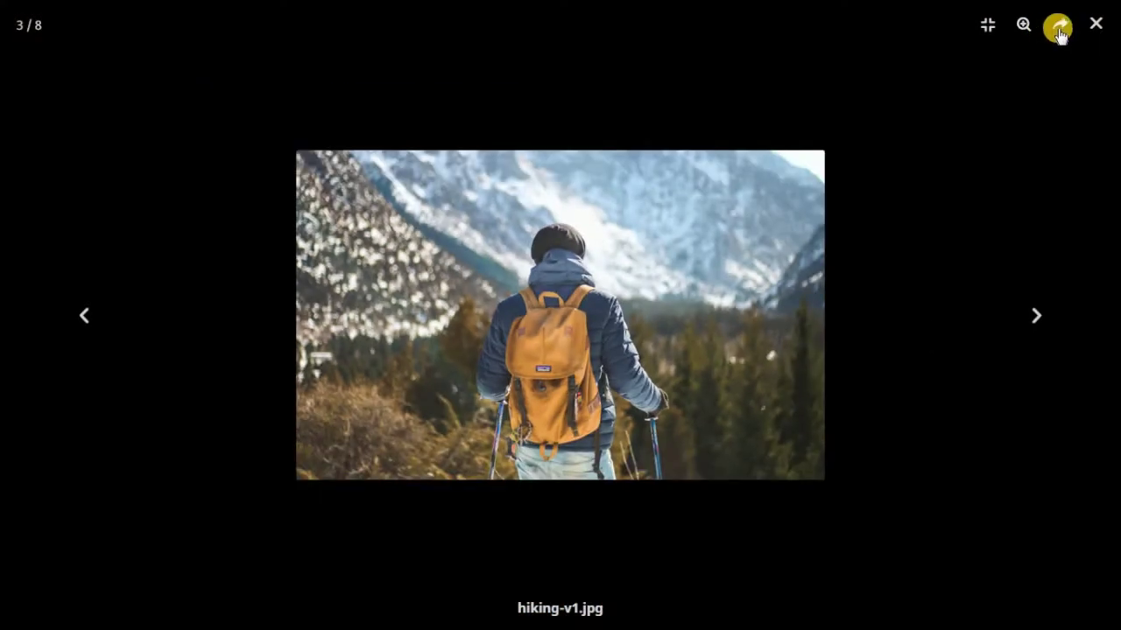
left_click(1059, 26)
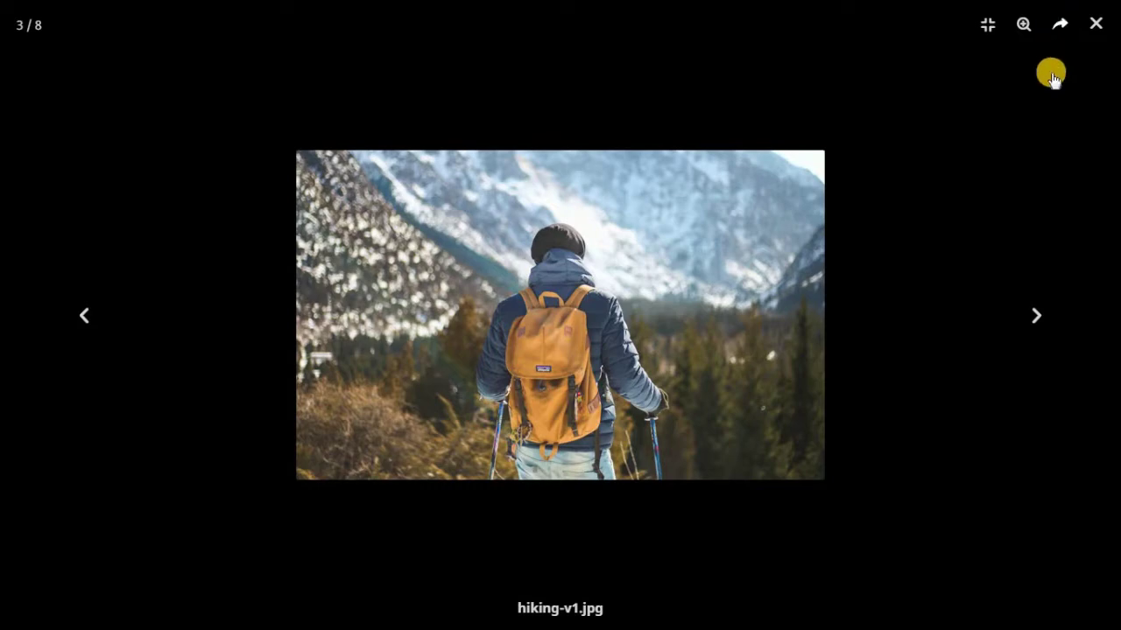
left_click(1092, 27)
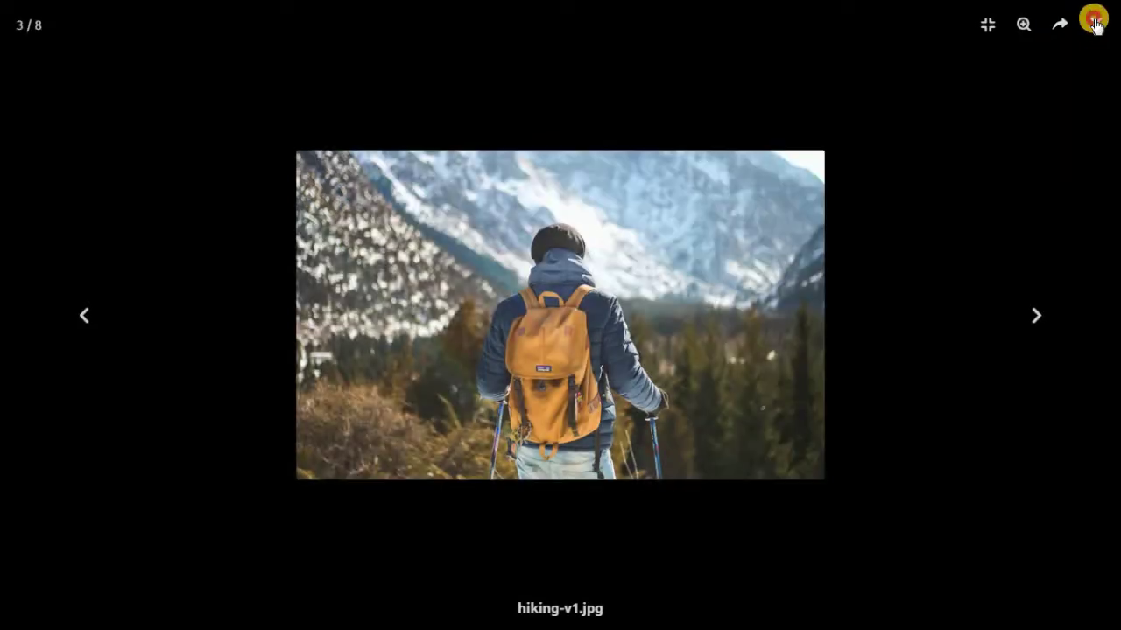
left_click(1092, 27)
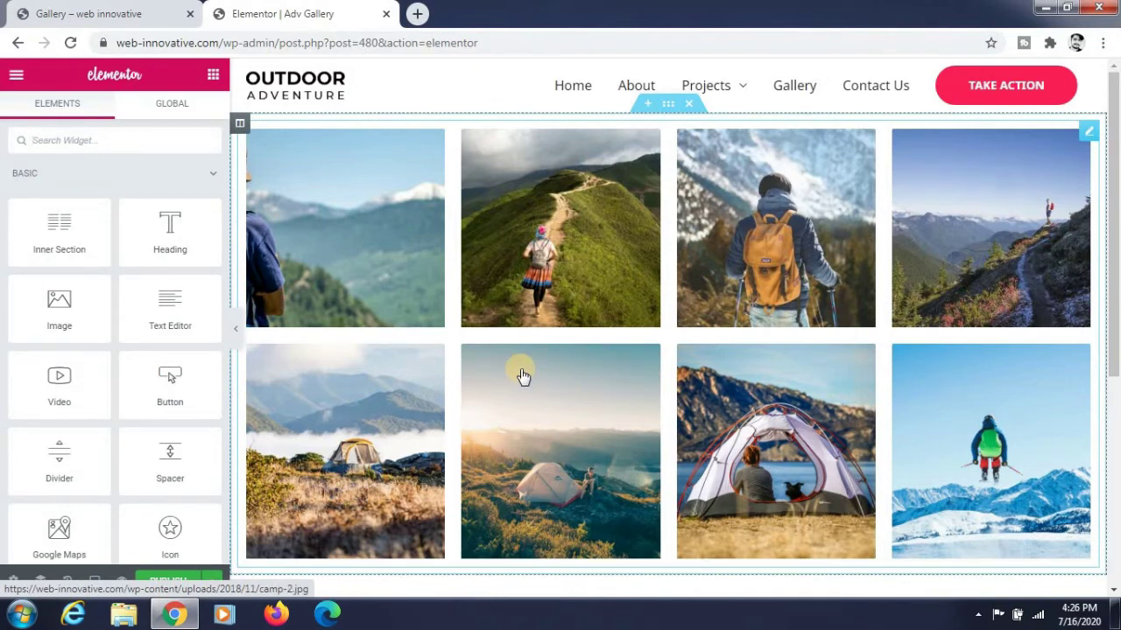
- Select the gallery widget and open its Style settings
left_click(240, 359)
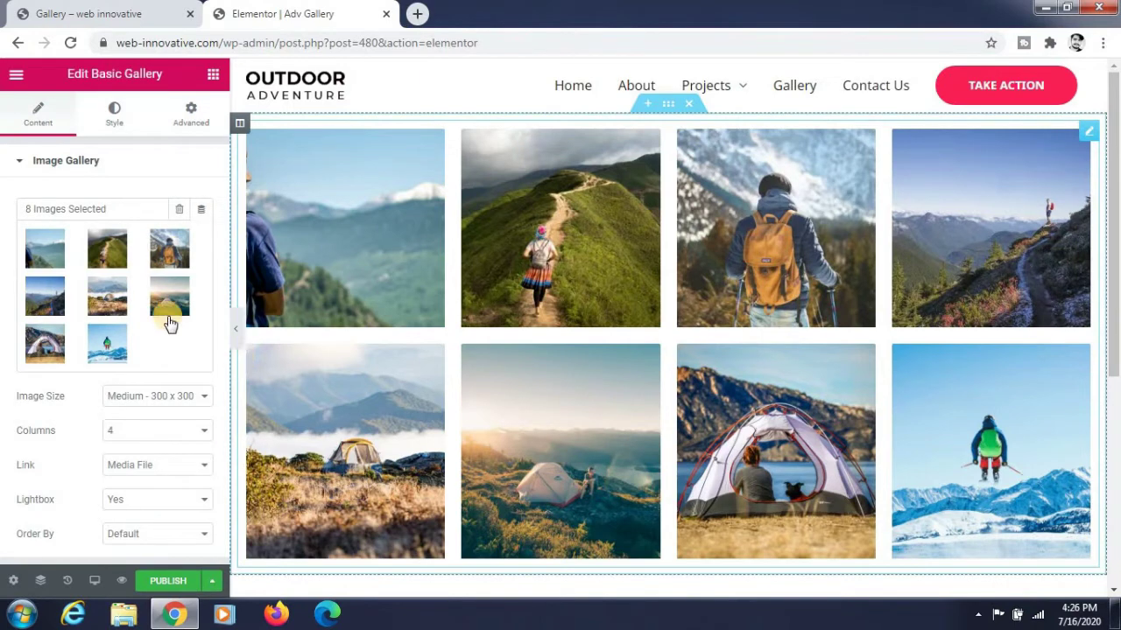
scroll(138, 280, "down", 1)
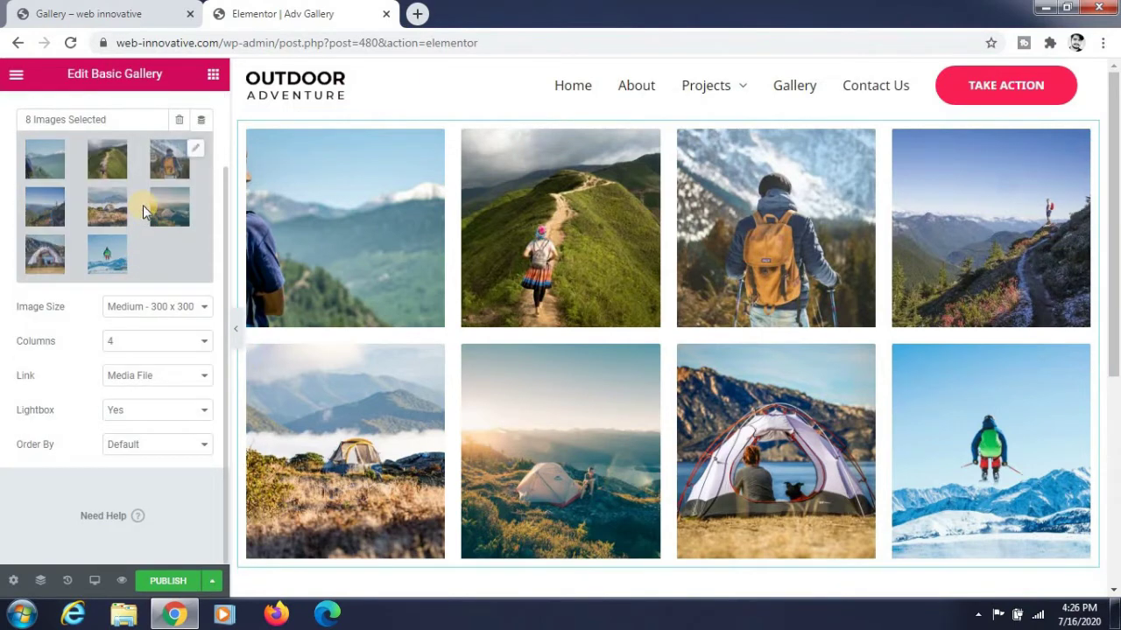
scroll(143, 206, "up", 1)
left_click(121, 117)
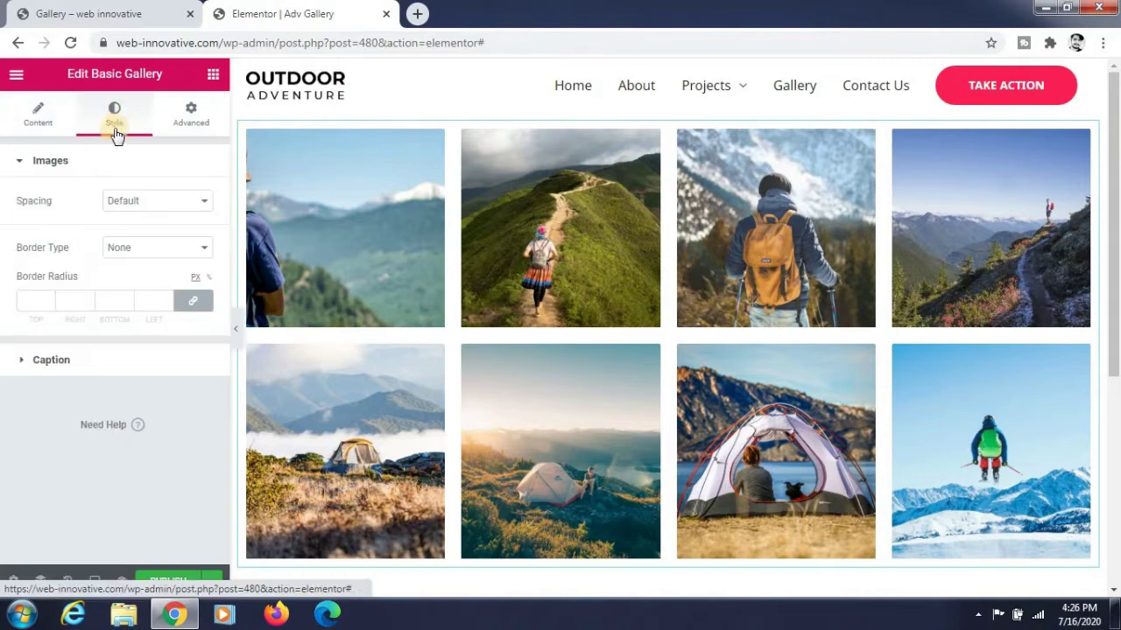
- Switch the gallery image spacing to Custom
left_click(165, 209)
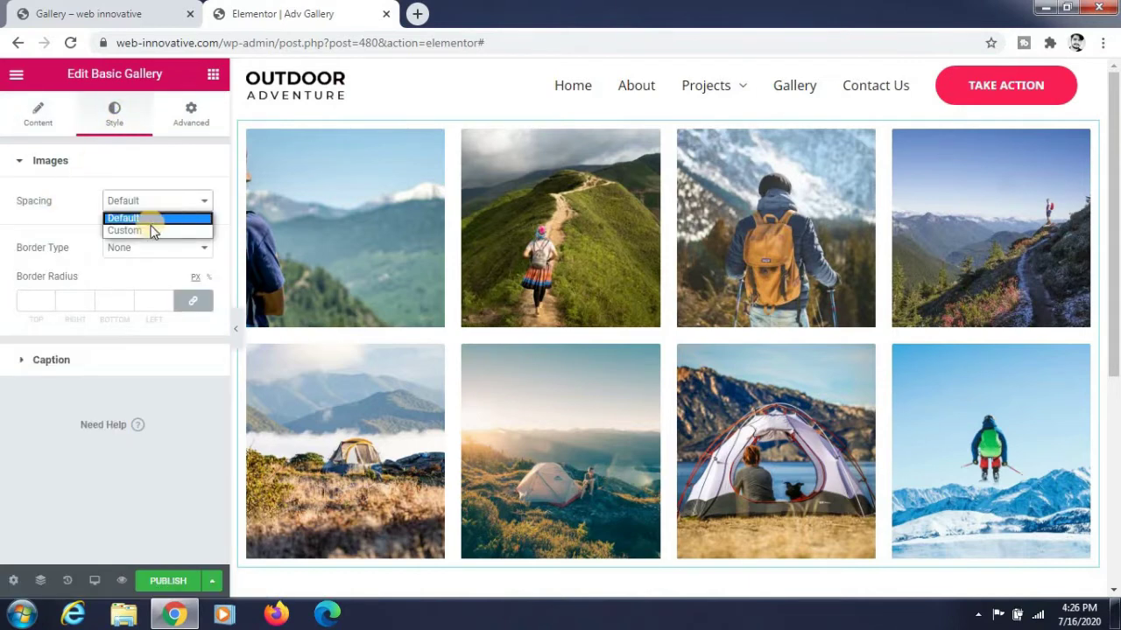
left_click(147, 229)
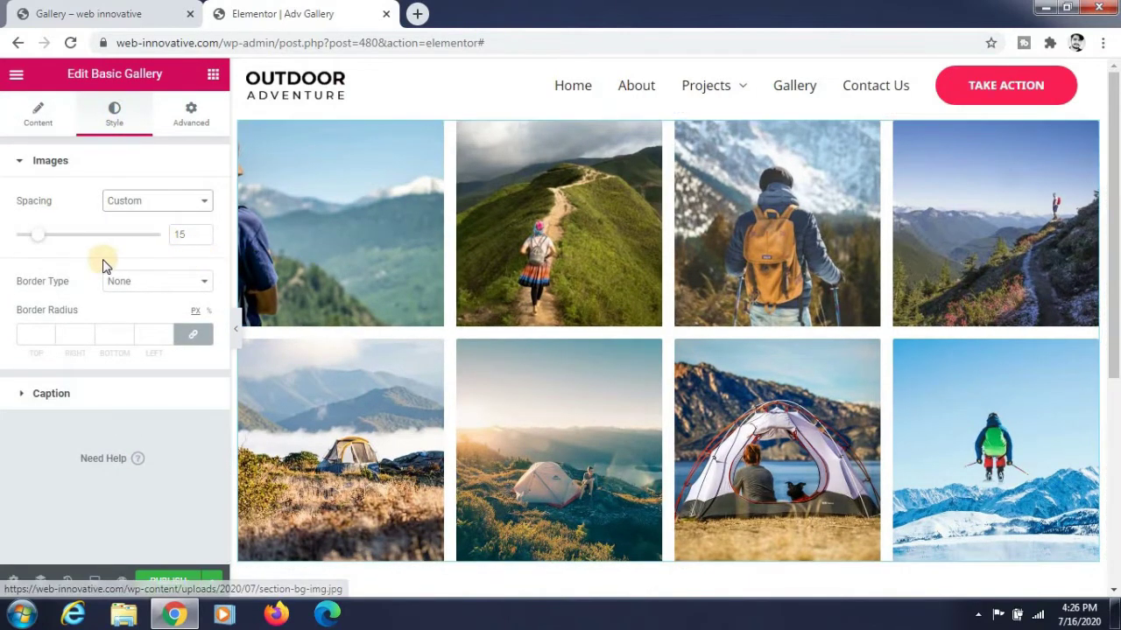
mouse_move(38, 244)
left_mouse_down()
mouse_move(14, 248)
mouse_move(38, 244)
left_mouse_up()
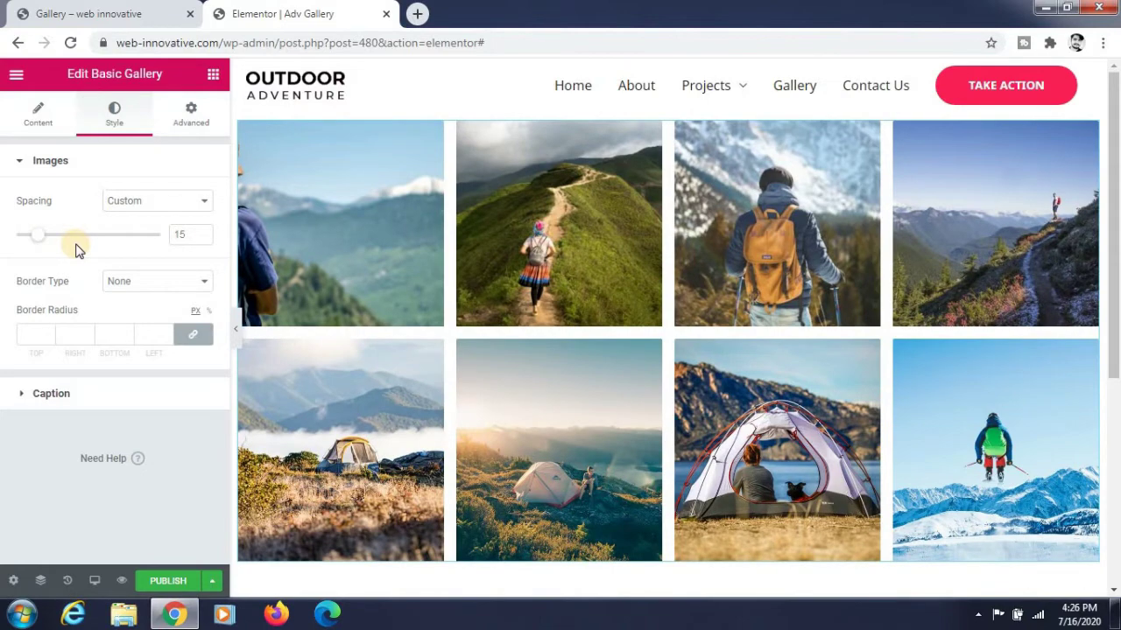
scroll(569, 397, "down", 2)
scroll(566, 396, "up", 2)
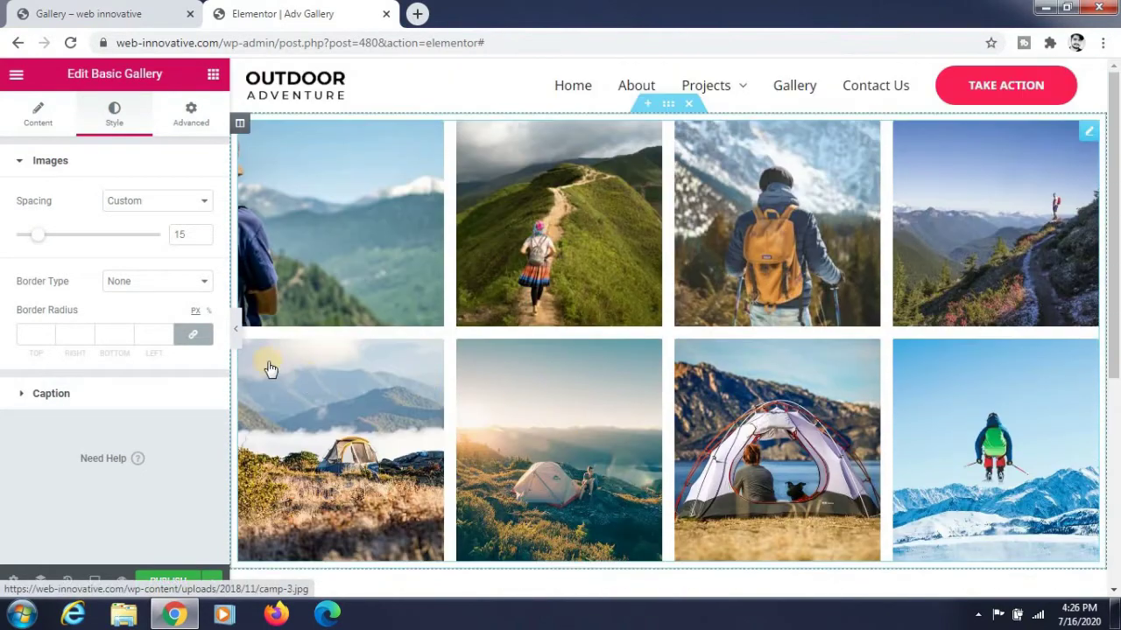
- Give the gallery images a solid 1 px green border
left_click(122, 286)
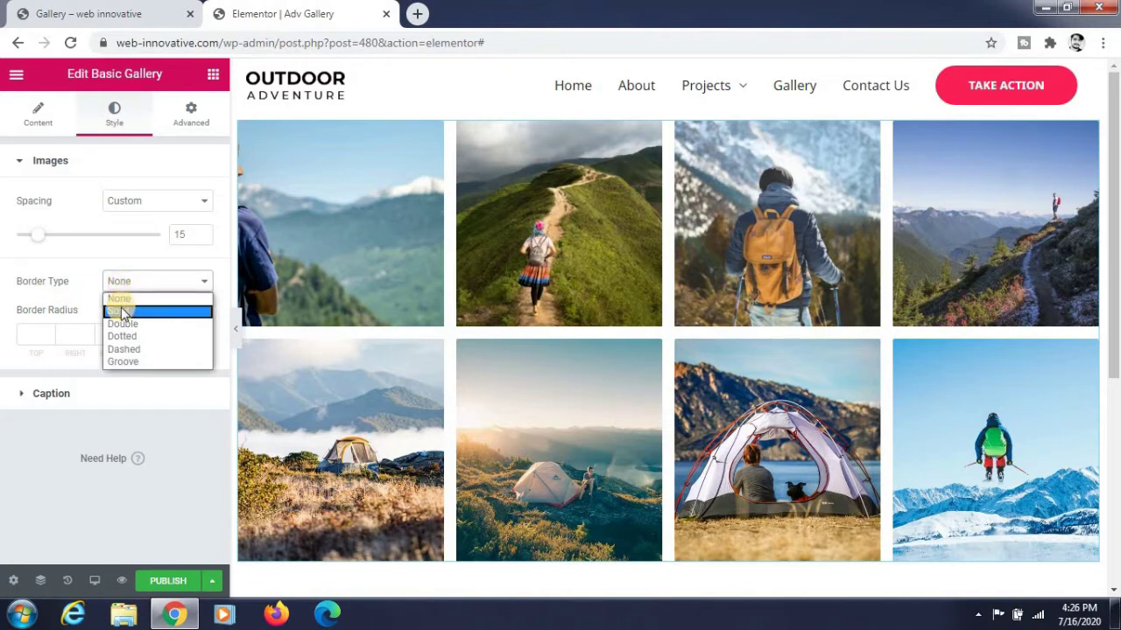
left_click(110, 312)
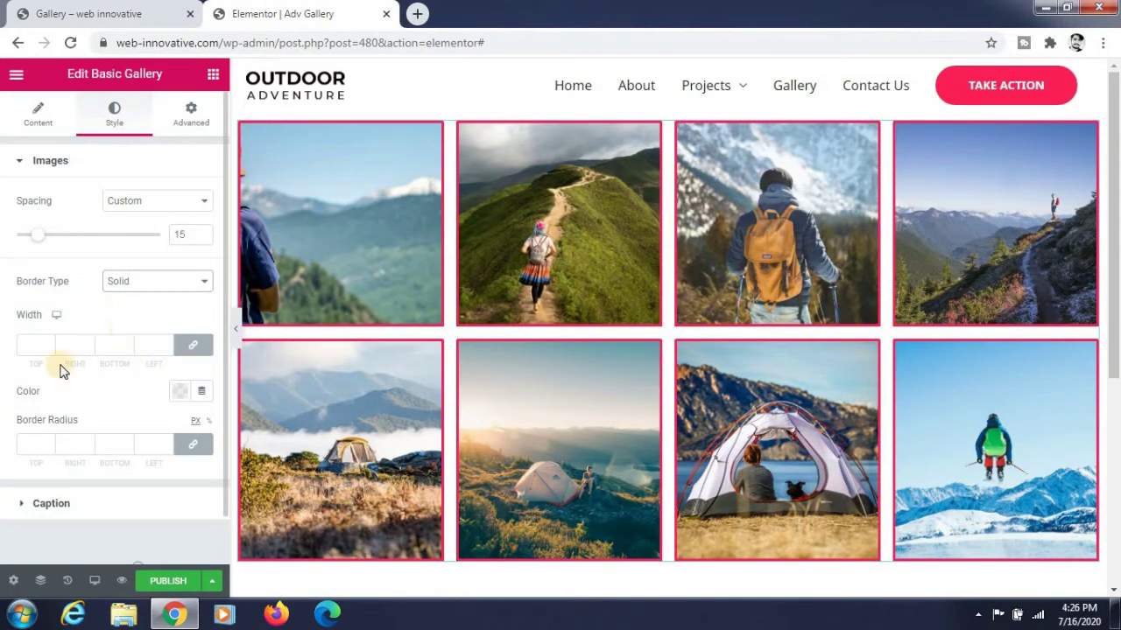
left_click(48, 346)
type("1")
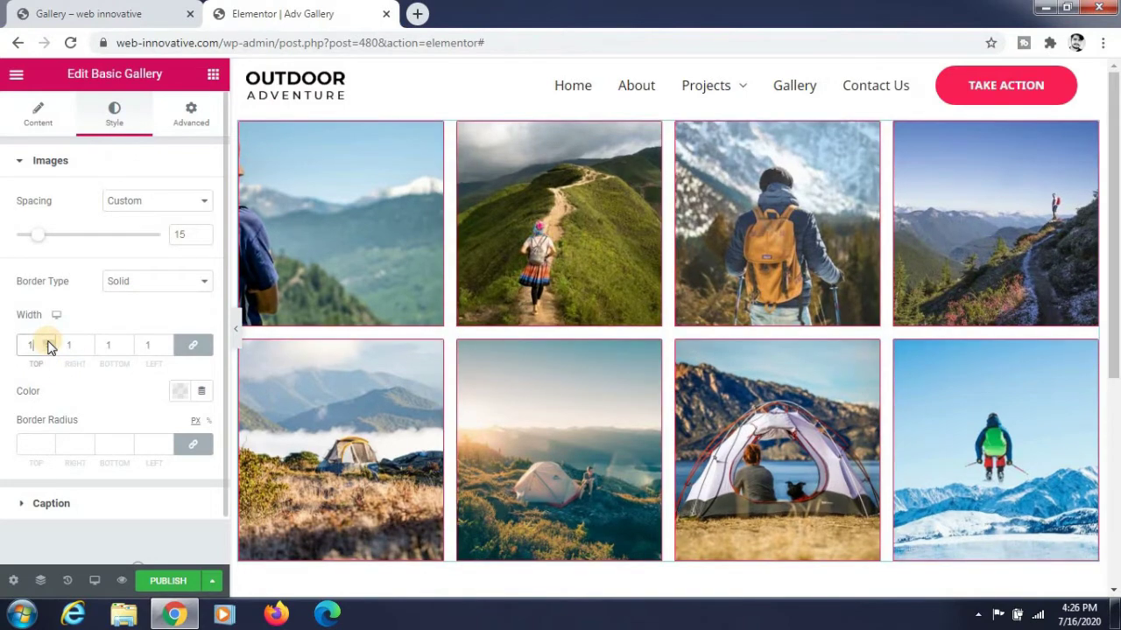
left_click(176, 394)
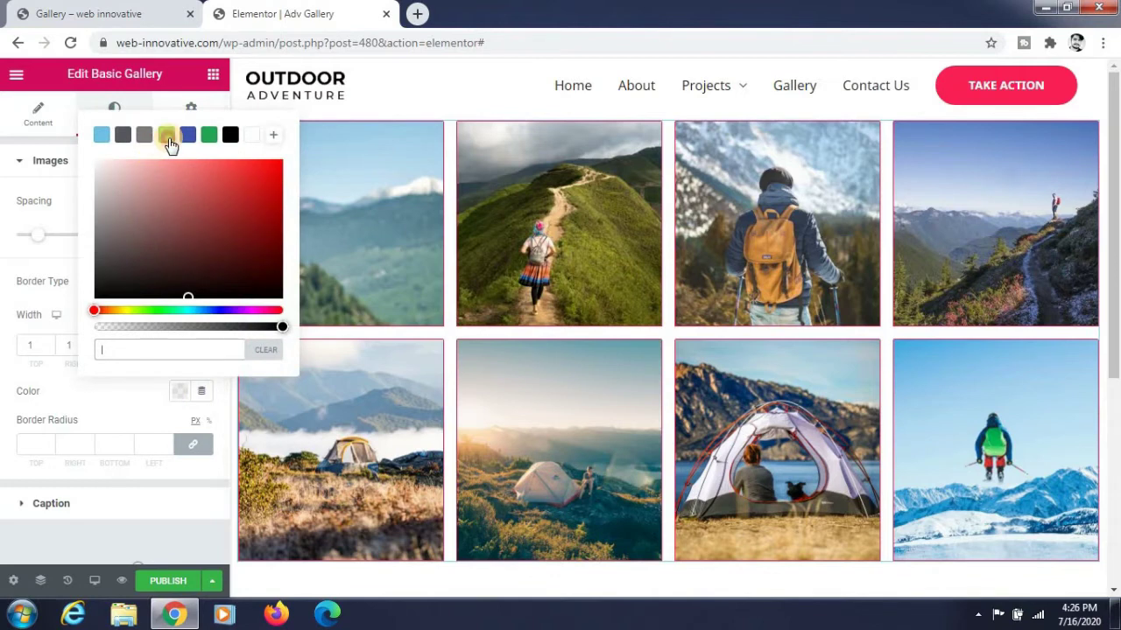
left_click(166, 135)
left_click(141, 394)
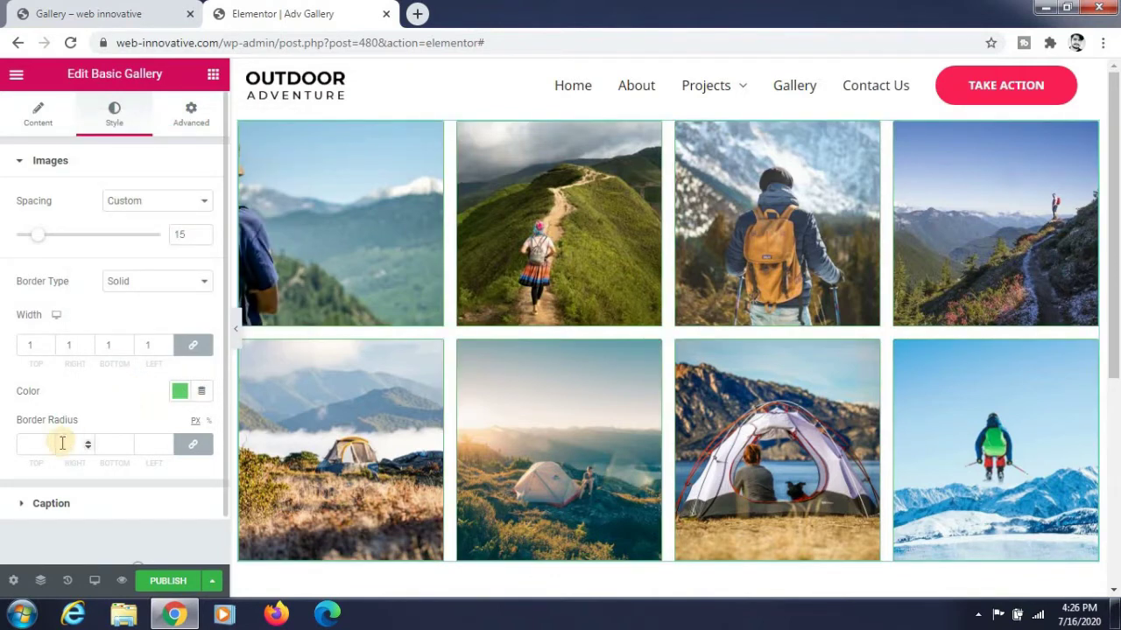
- Link all four corners and set the image border radius to 15 px
left_click(182, 454)
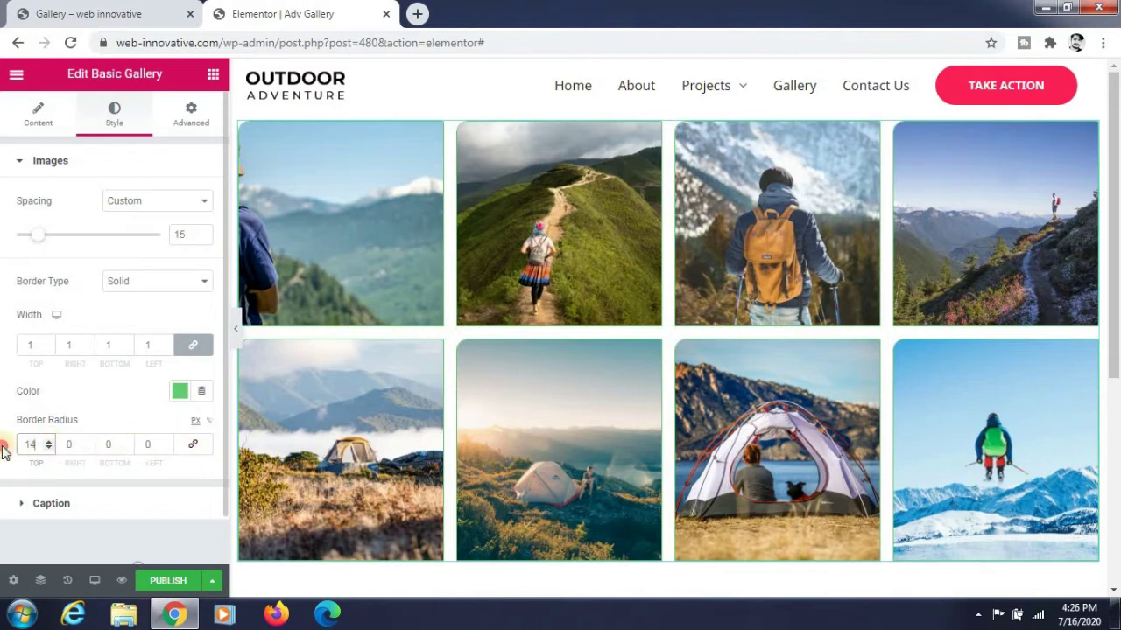
type("0")
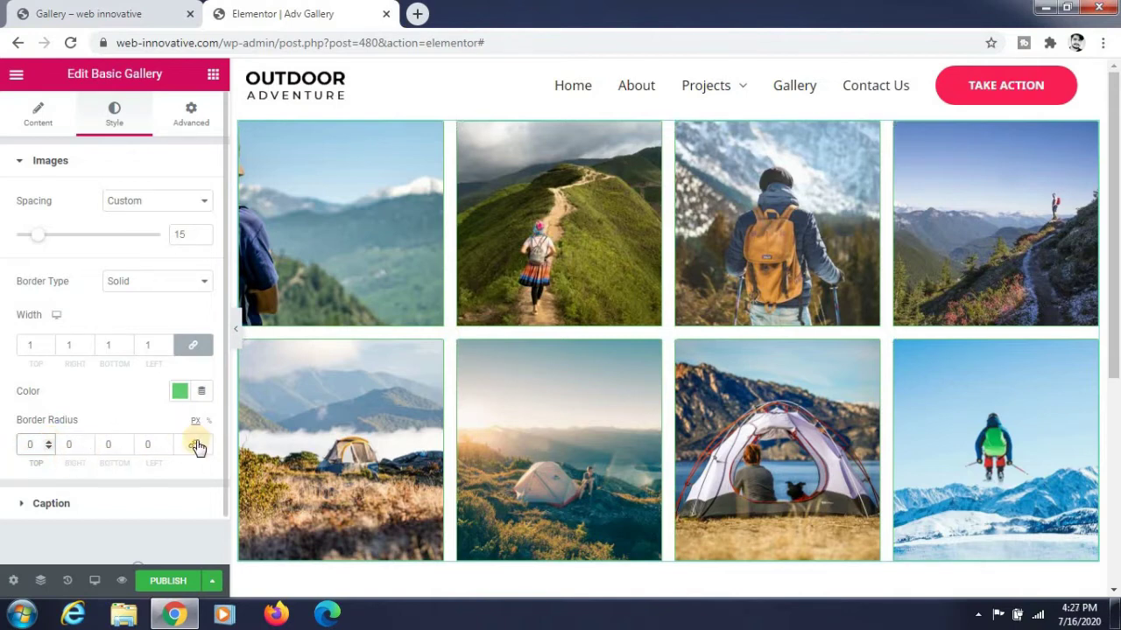
left_click(194, 447)
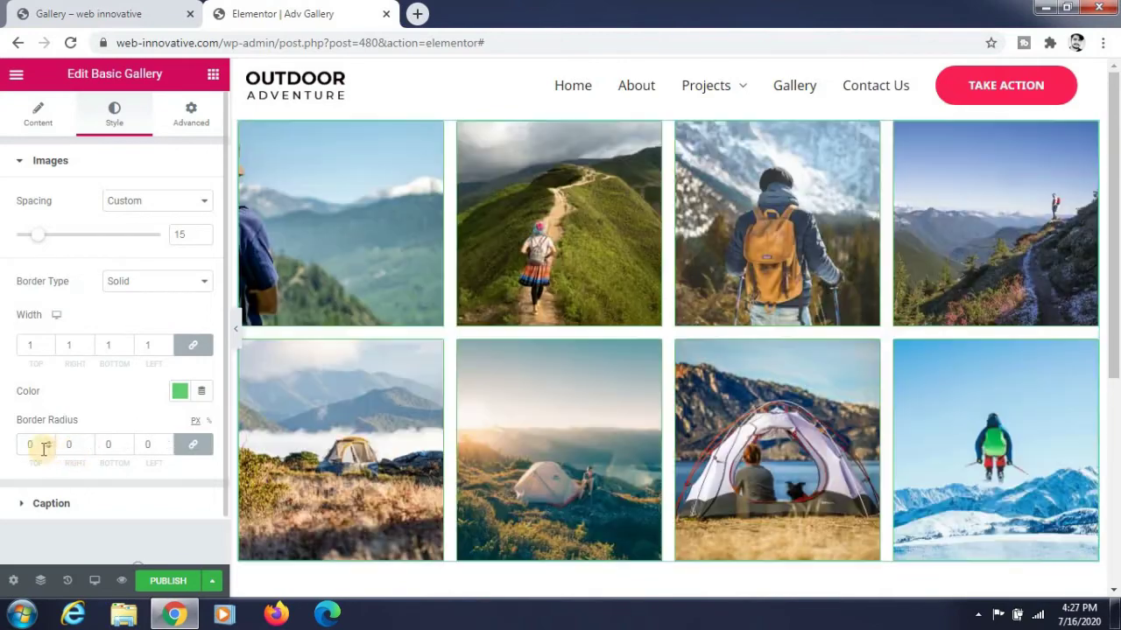
left_click_drag(13, 444, 50, 448)
type("5")
key("BackSpace")
type("15")
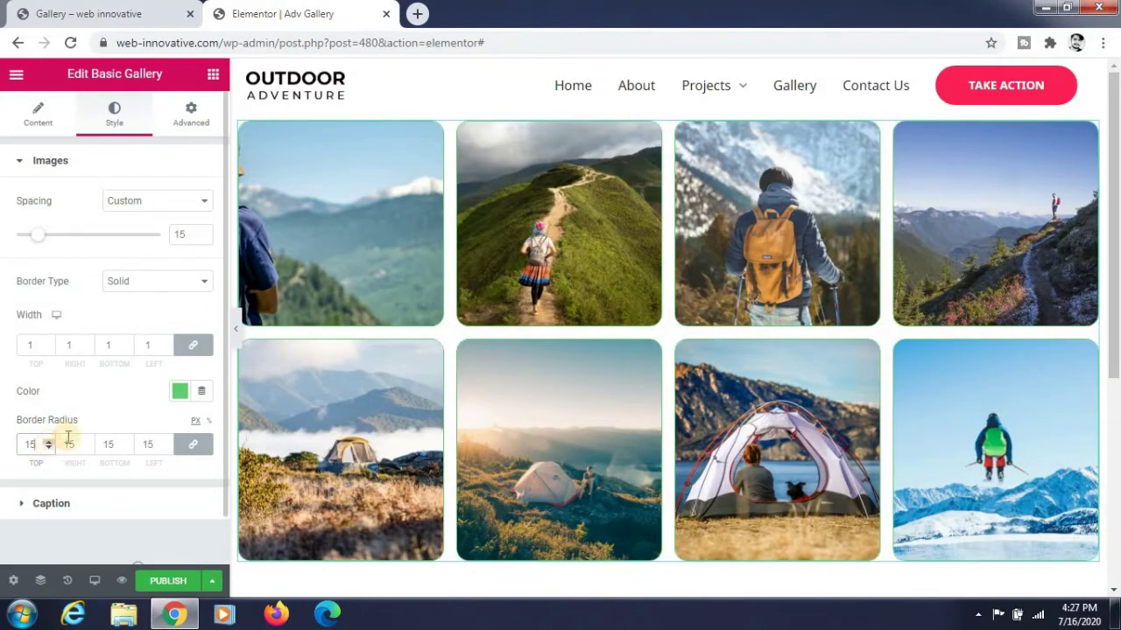
- Remove the image borders by clearing the colour, setting width 0 and type None
left_click(179, 391)
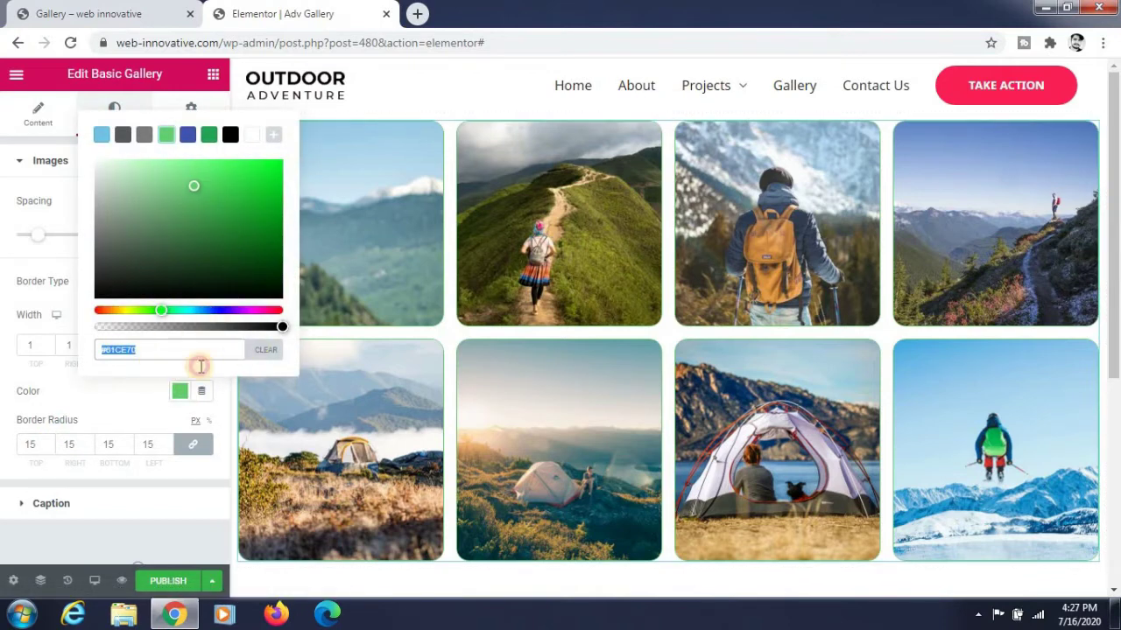
key("BackSpace")
left_click(144, 381)
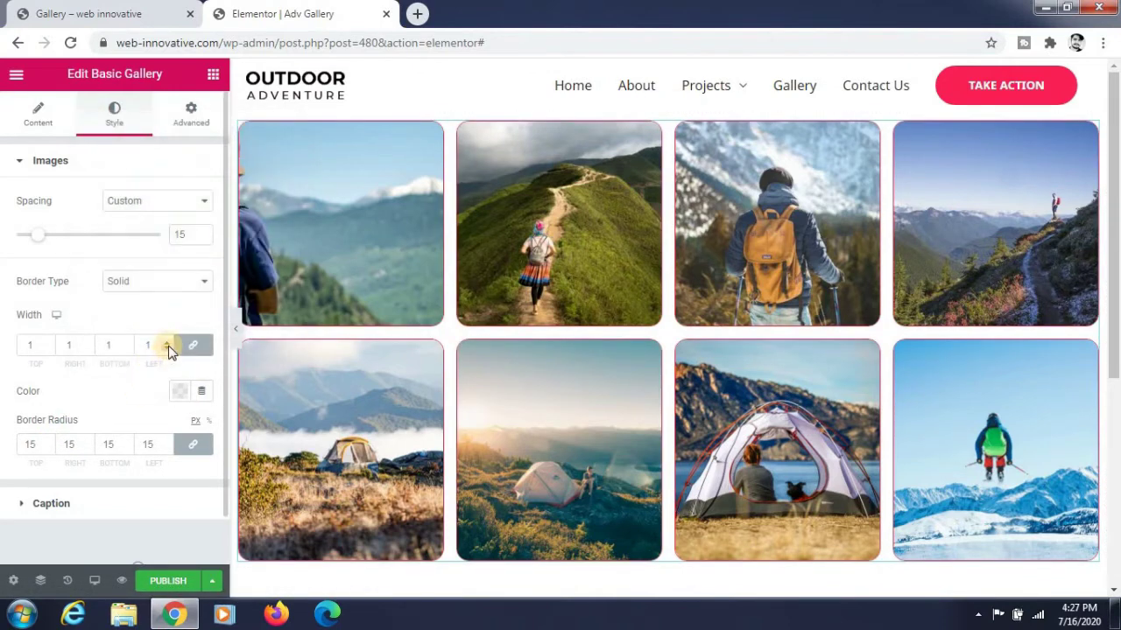
left_click(48, 348)
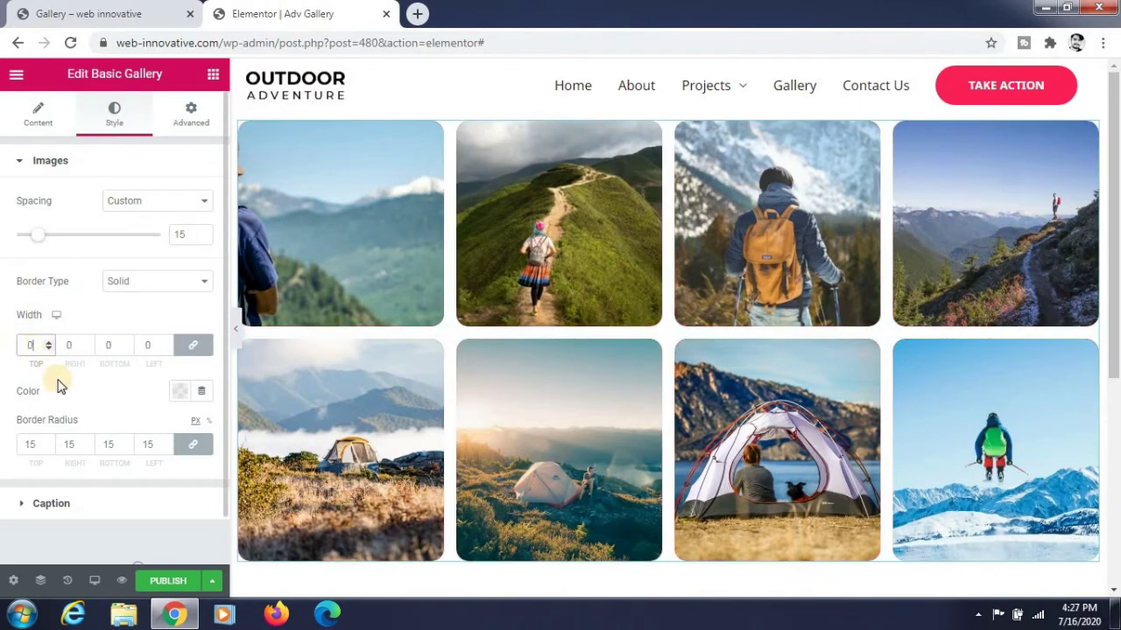
left_click(140, 287)
left_click(127, 295)
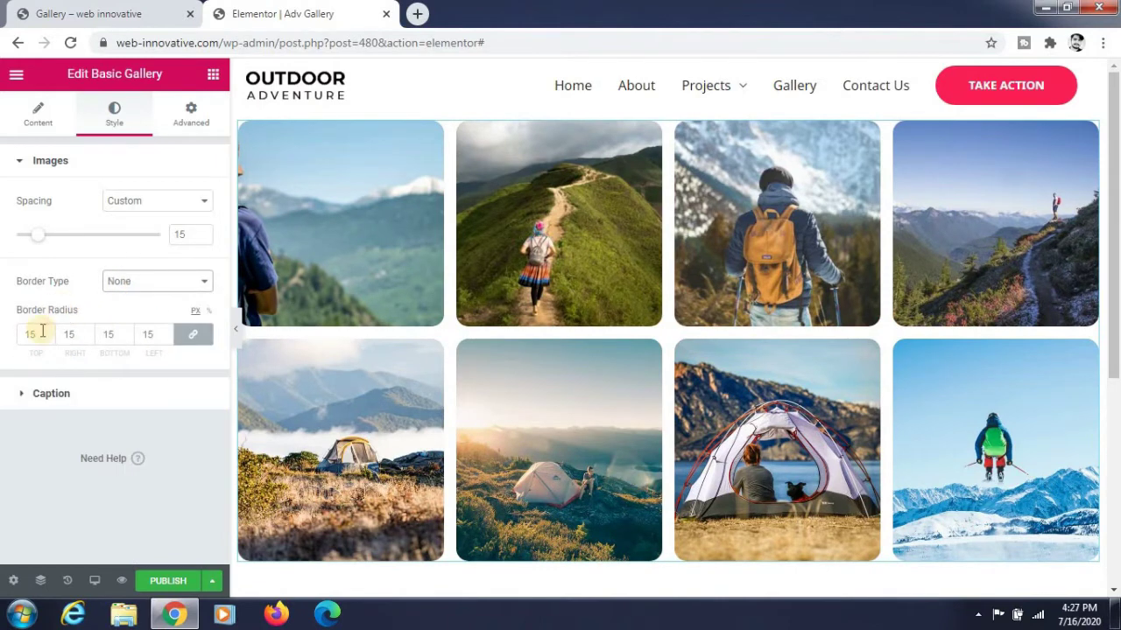
- Leave caption Display on Show, publish, and view the live Adv Gallery page
left_click(149, 387)
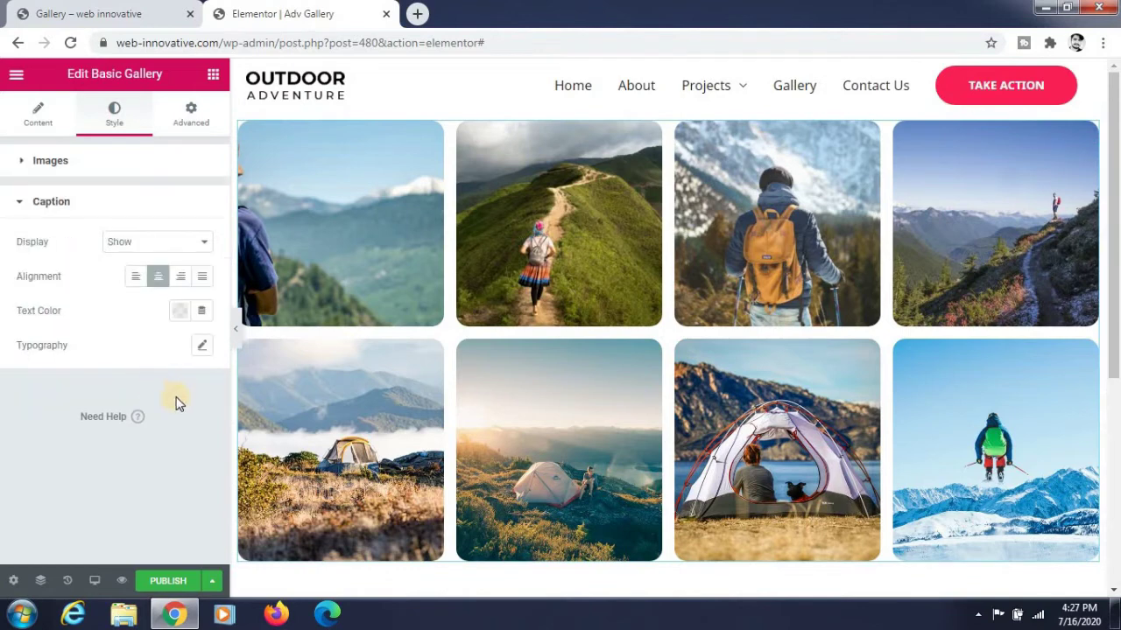
left_click(130, 247)
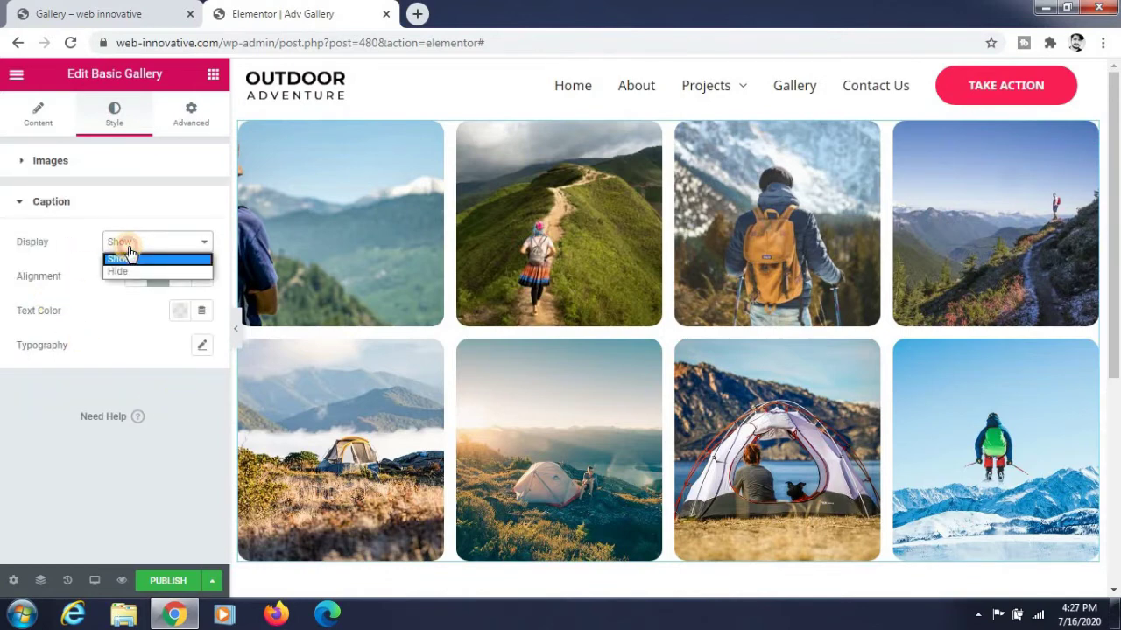
left_click(130, 258)
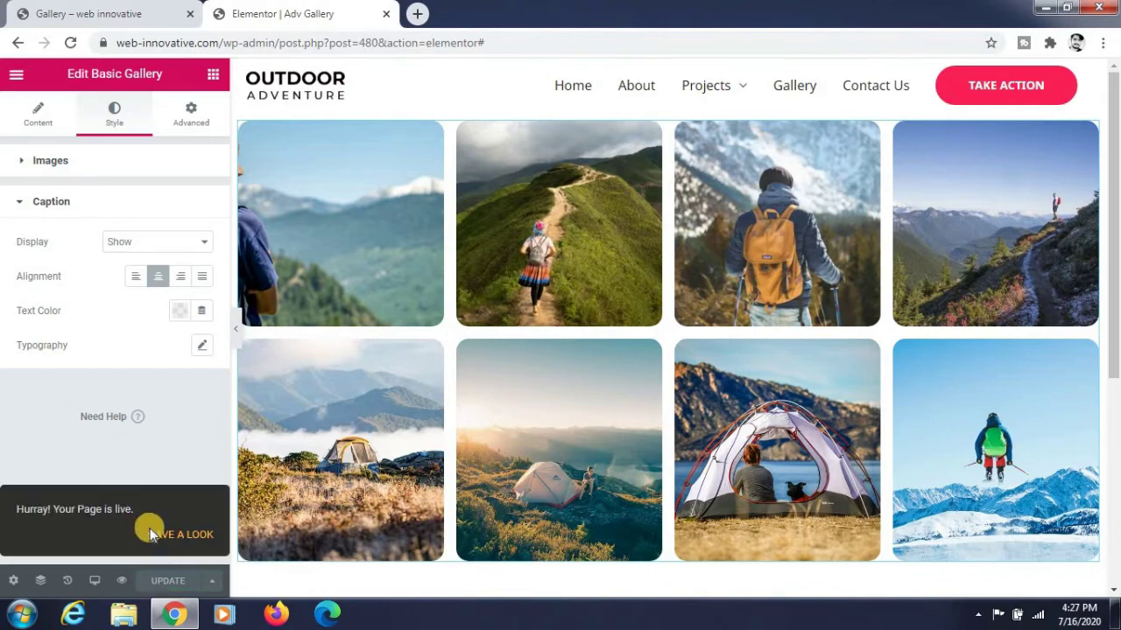
left_click(164, 537)
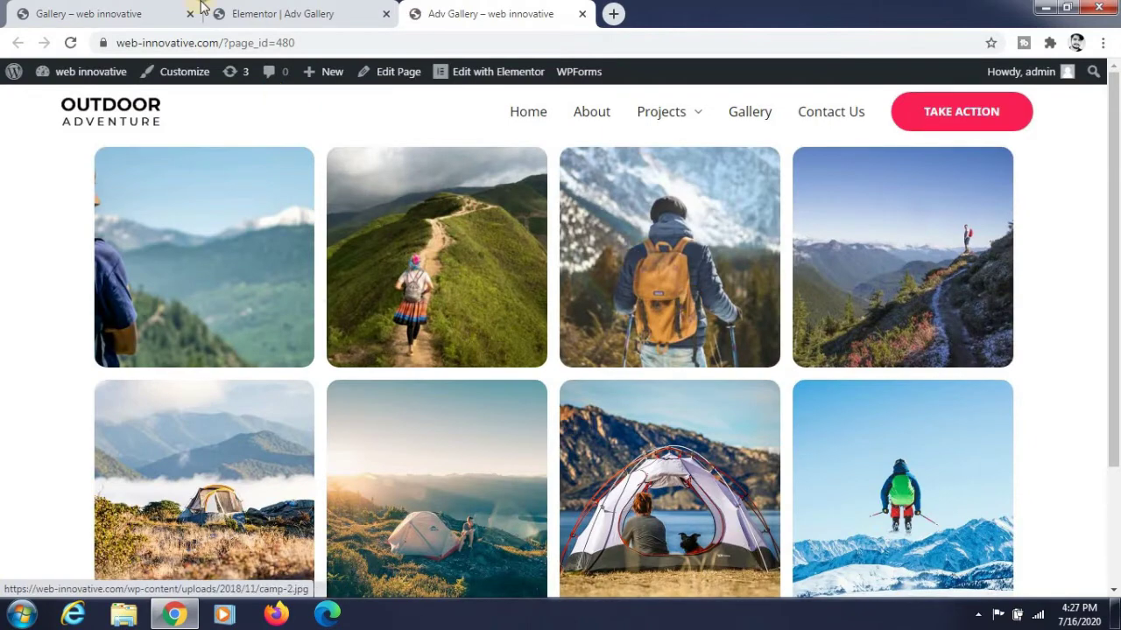
- Compare the Gallery page with the live Adv Gallery page, then reopen Adv Gallery in Elementor
left_click(118, 7)
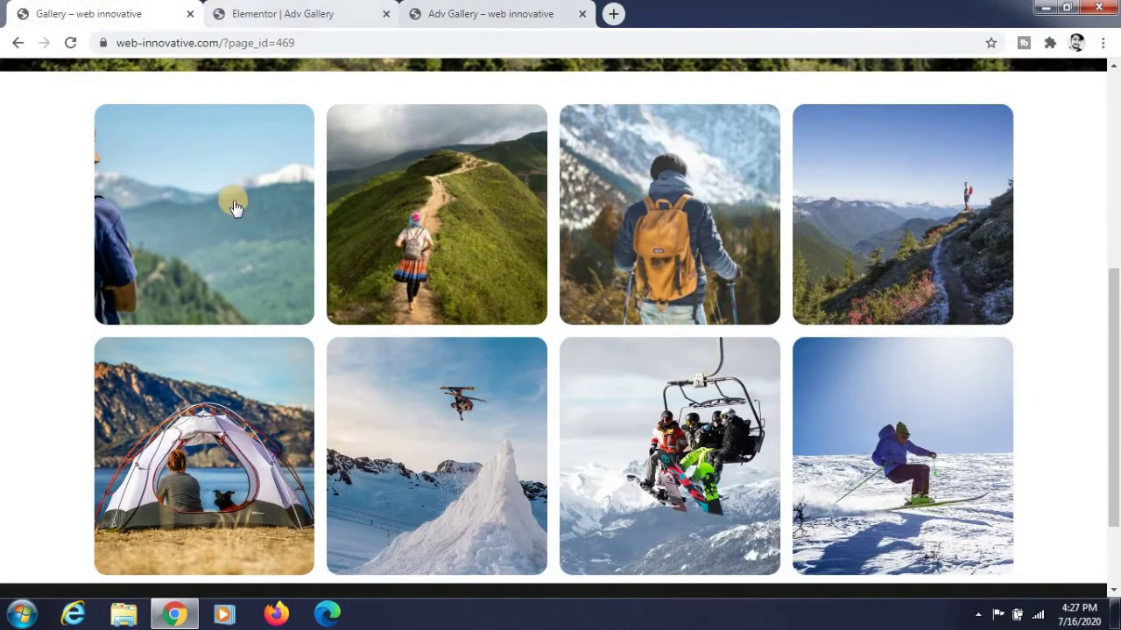
scroll(237, 205, "up", 5)
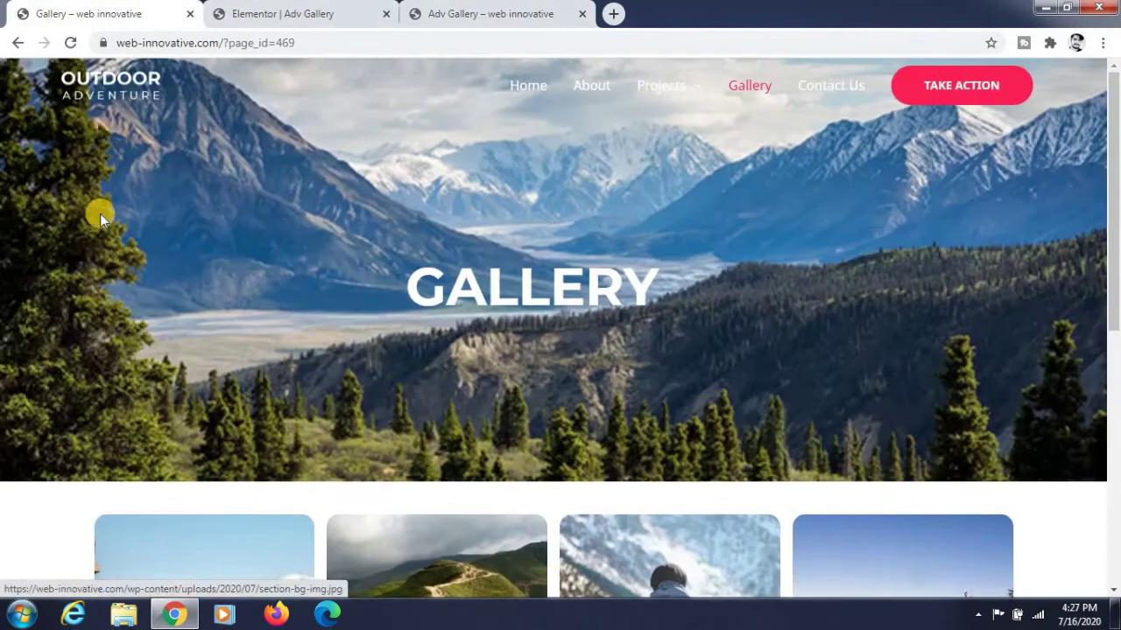
left_click(411, 15)
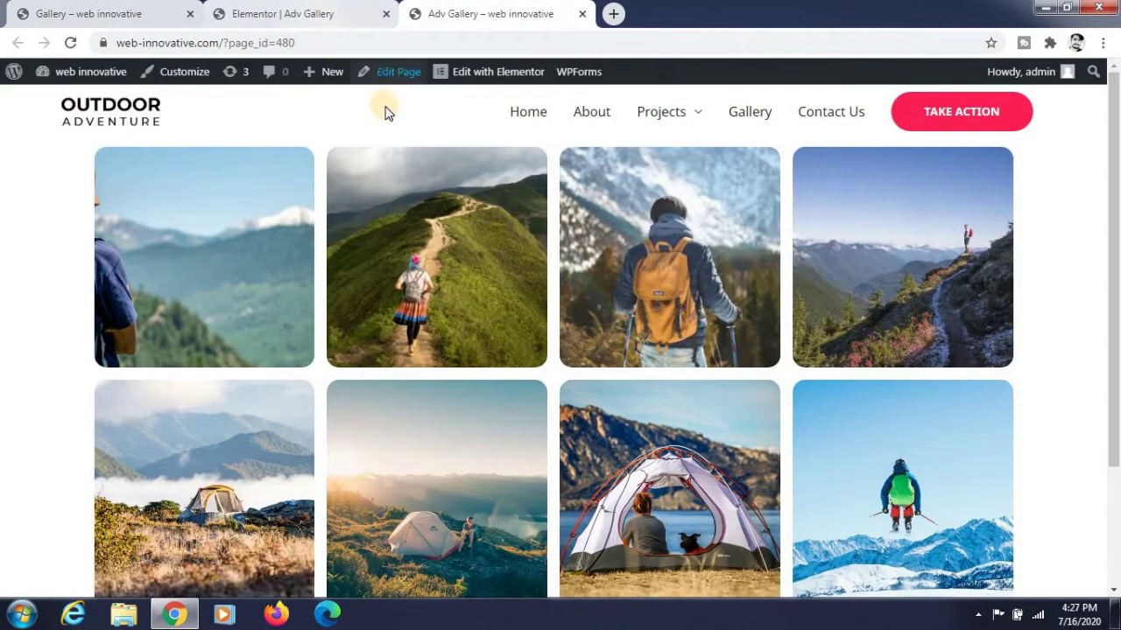
left_click(465, 77)
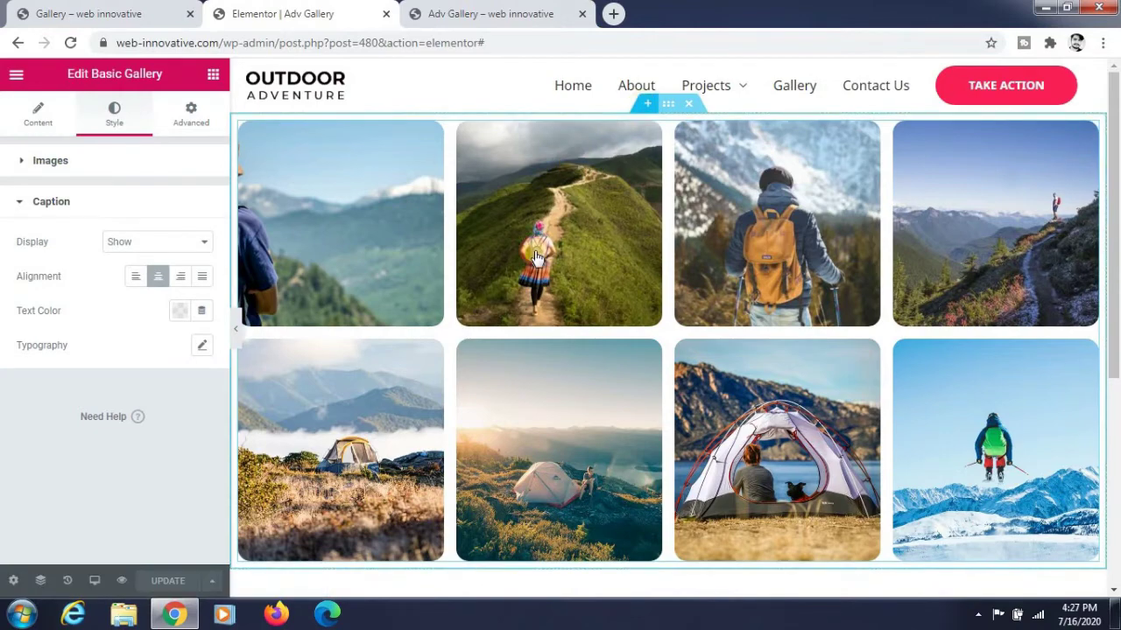
- Insert a new three-column section above the gallery and show its style settings
left_click(647, 103)
left_click(628, 185)
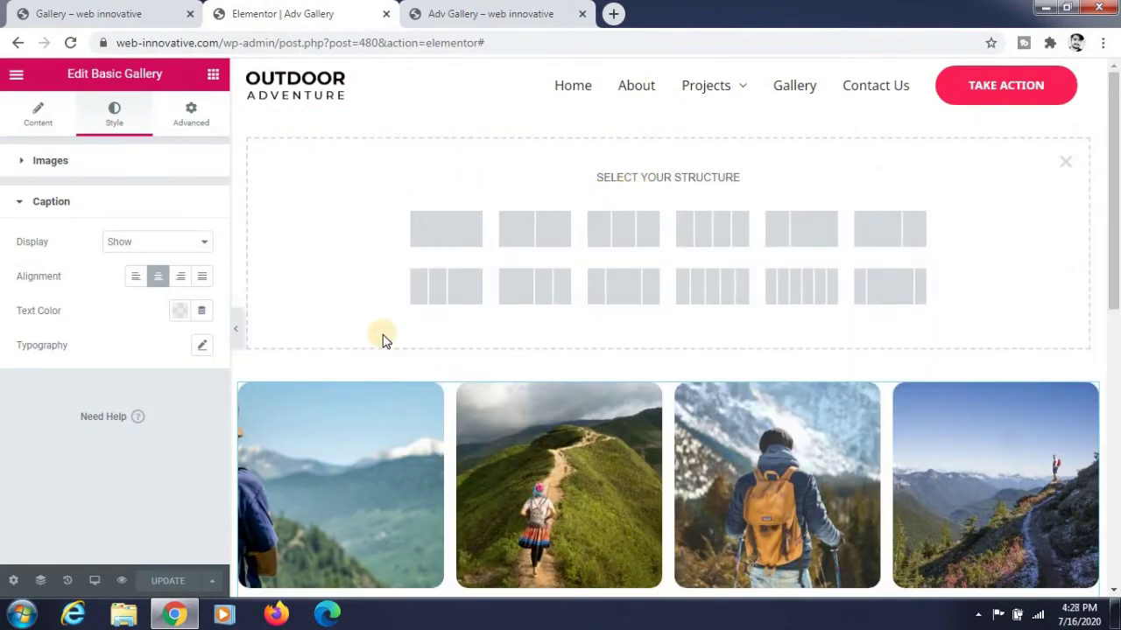
left_click(613, 234)
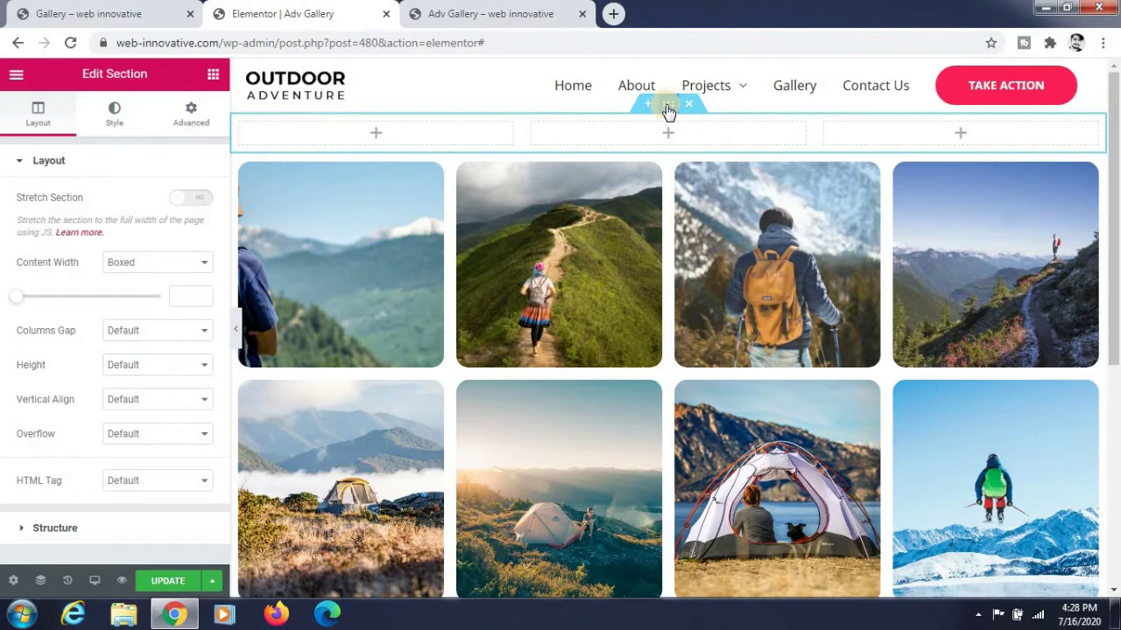
left_click(112, 115)
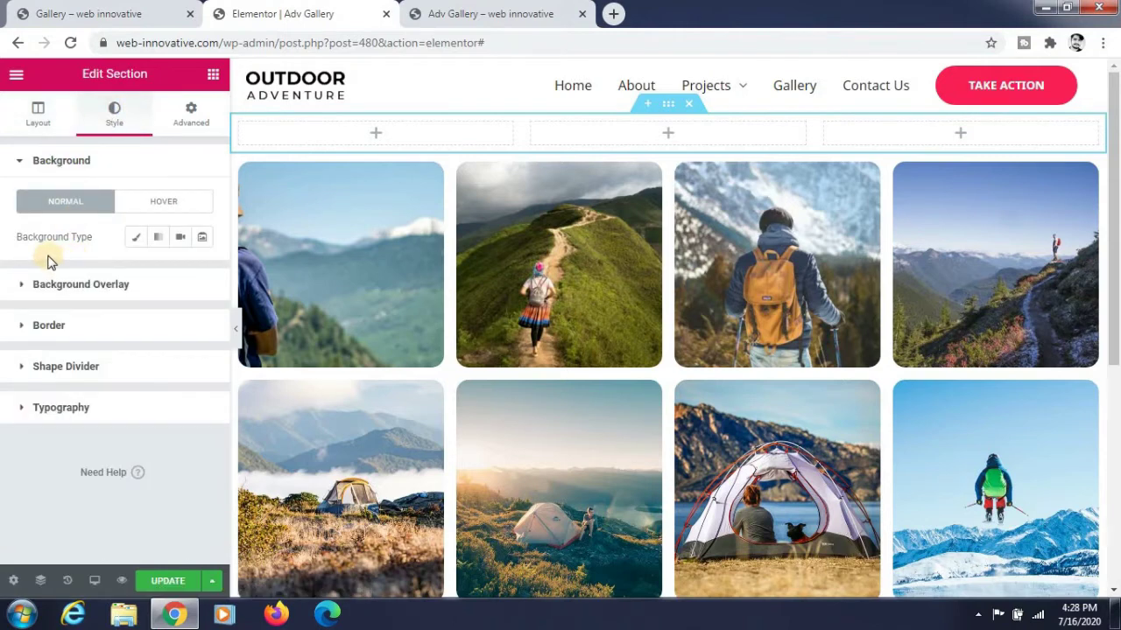
- Give the section a Classic background using the services-2 mountain valley photo
left_click(136, 237)
left_click(77, 341)
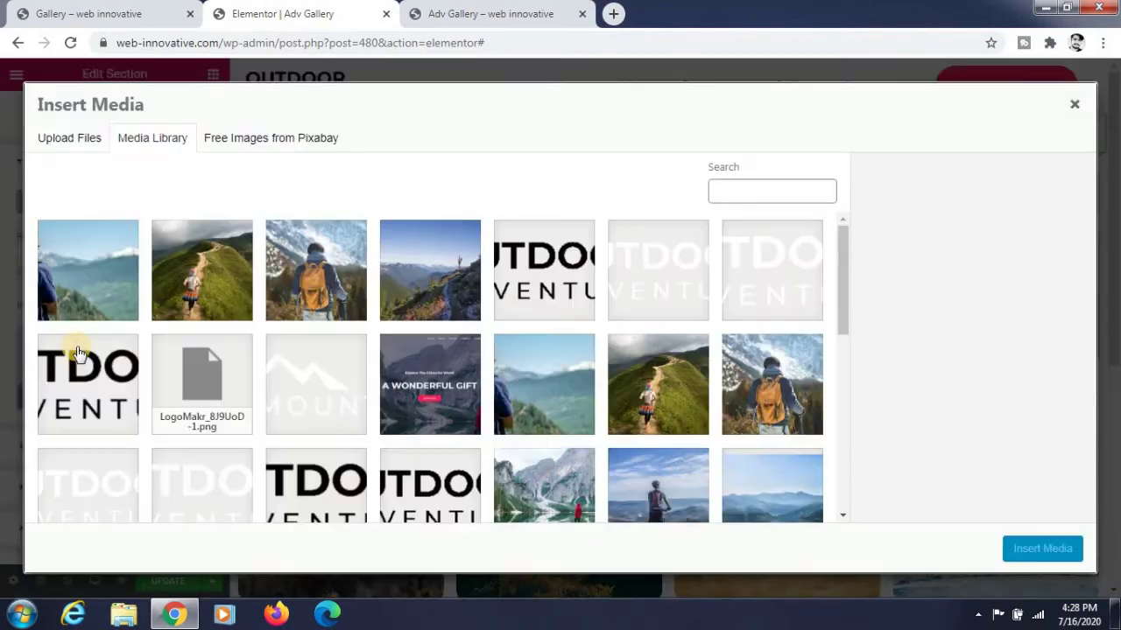
scroll(420, 341, "down", 2)
scroll(420, 342, "down", 10)
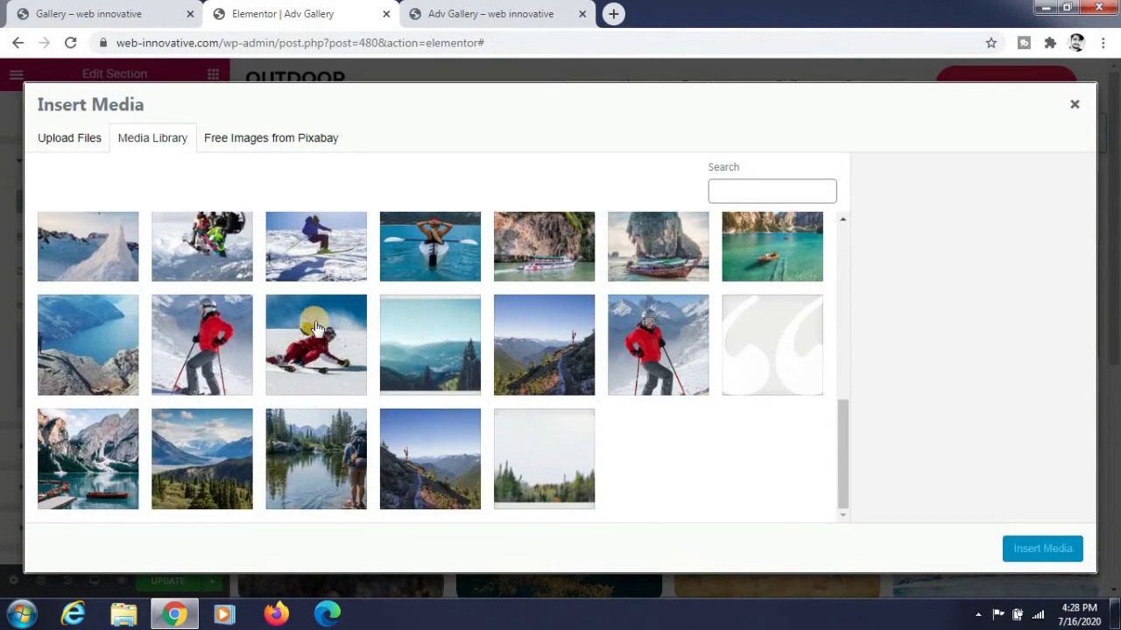
left_click(200, 453)
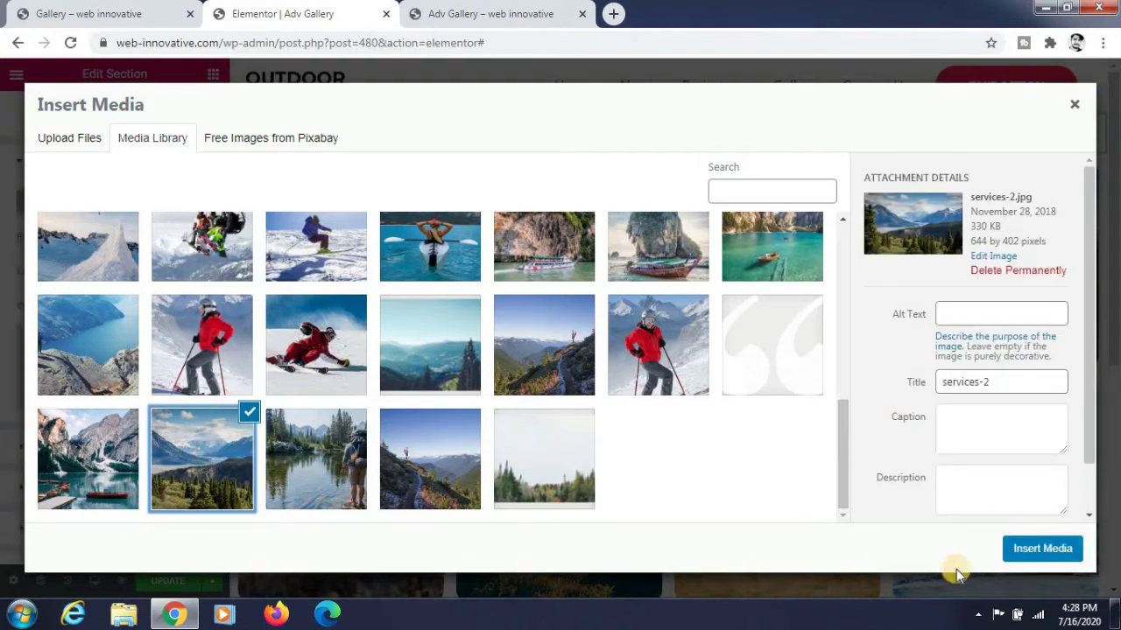
left_click(1018, 558)
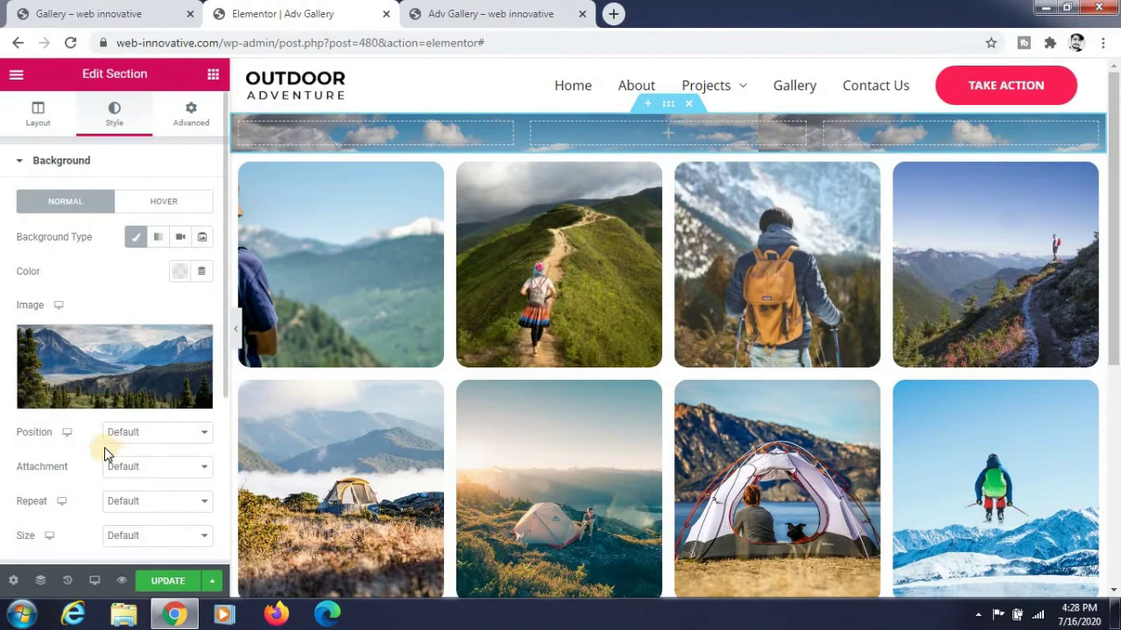
- Set the background to Center Center position, No-repeat and Cover size
scroll(114, 402, "down", 1)
left_click(136, 351)
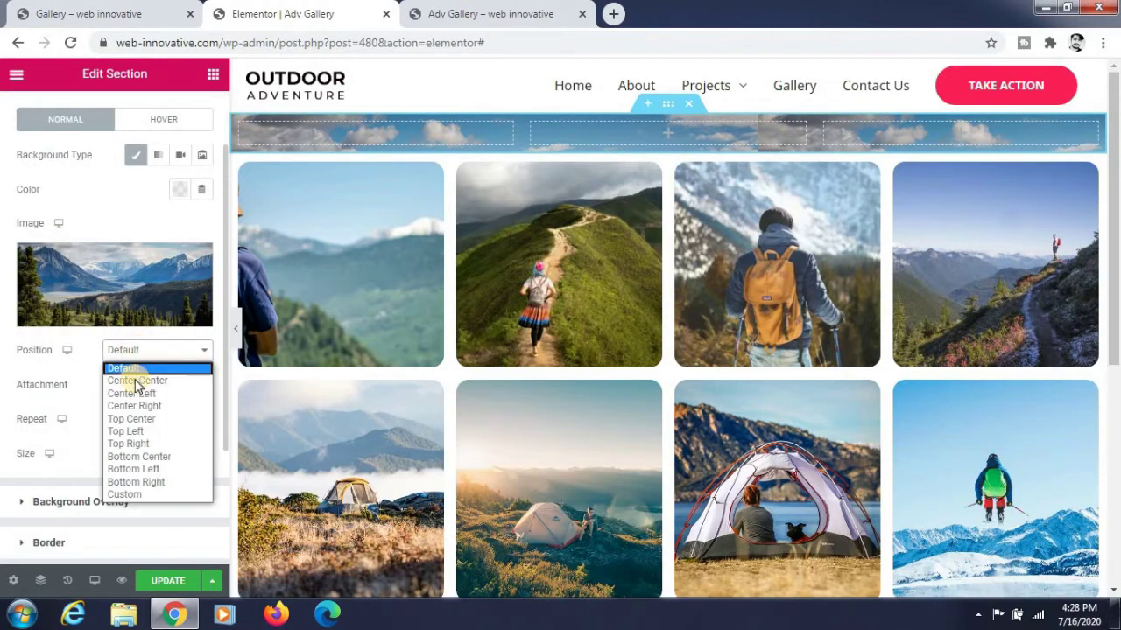
left_click(122, 378)
left_click(136, 389)
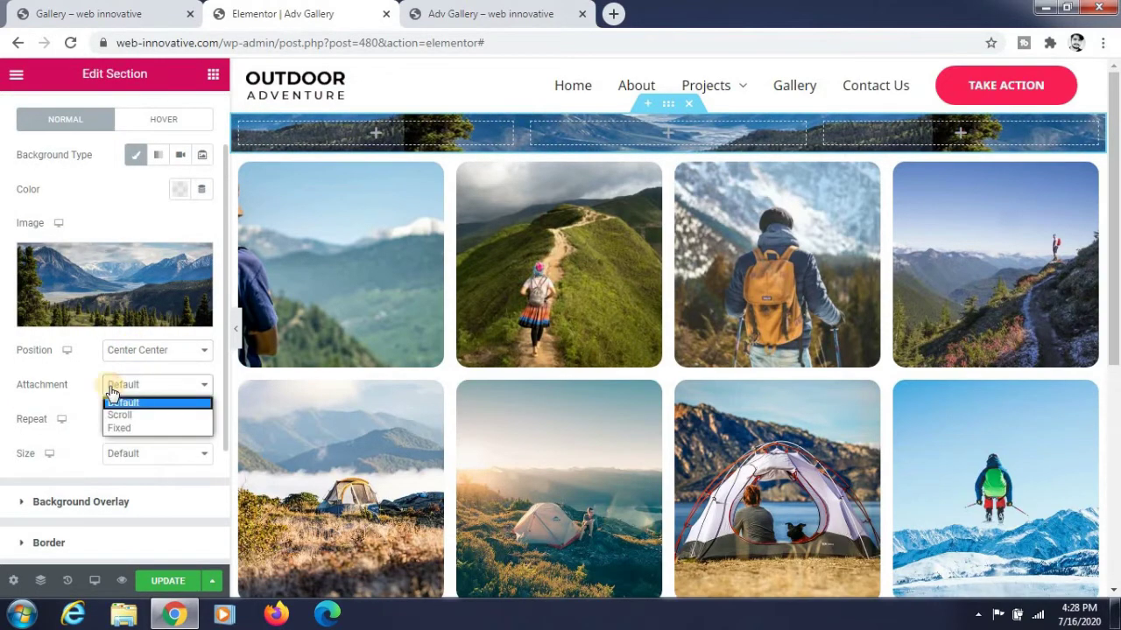
left_click(120, 404)
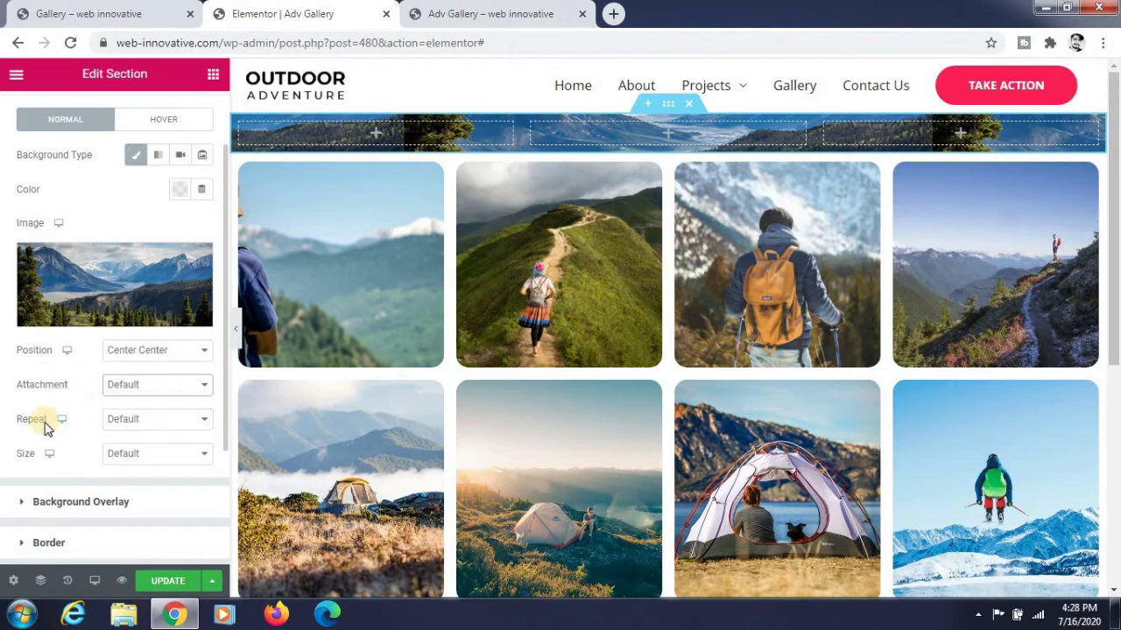
left_click(118, 422)
left_click(123, 450)
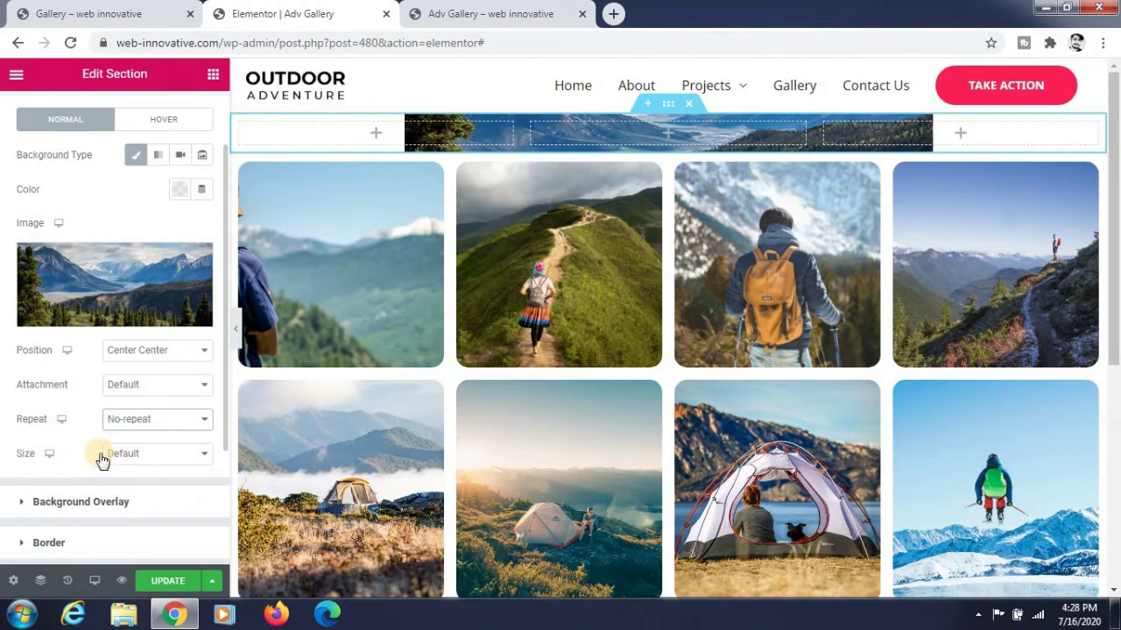
left_click(149, 464)
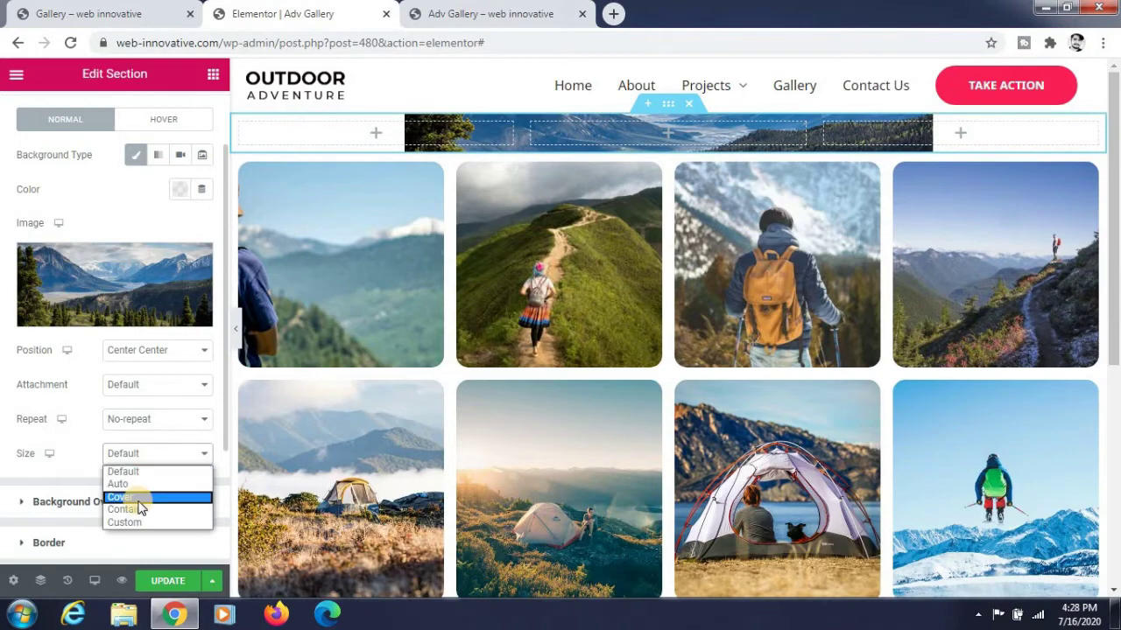
left_click(140, 498)
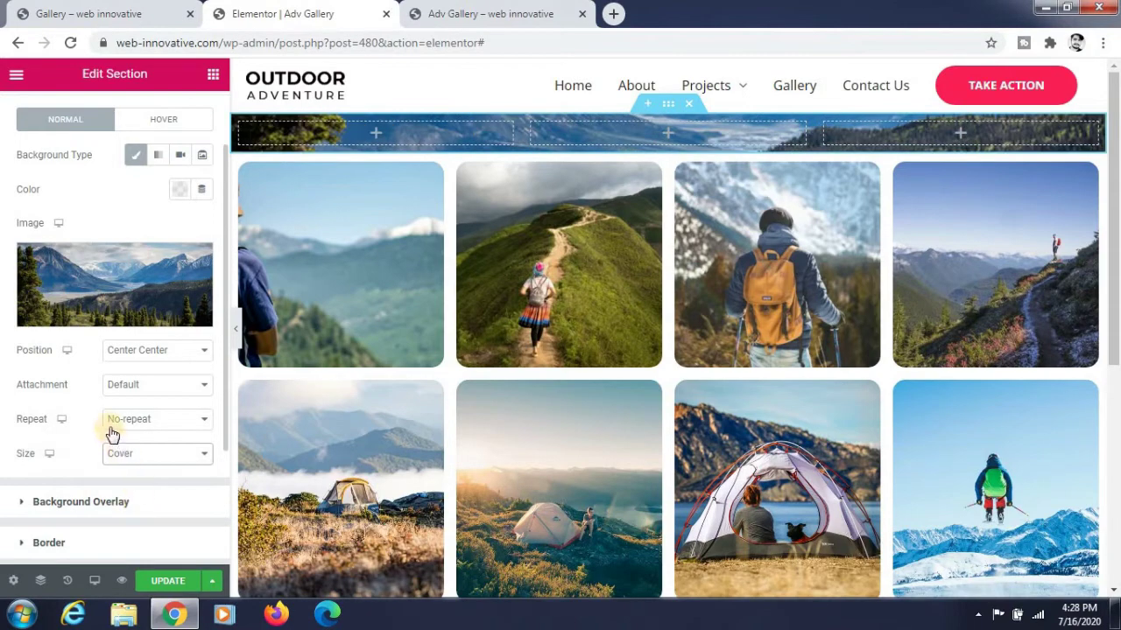
scroll(111, 433, "down", 2)
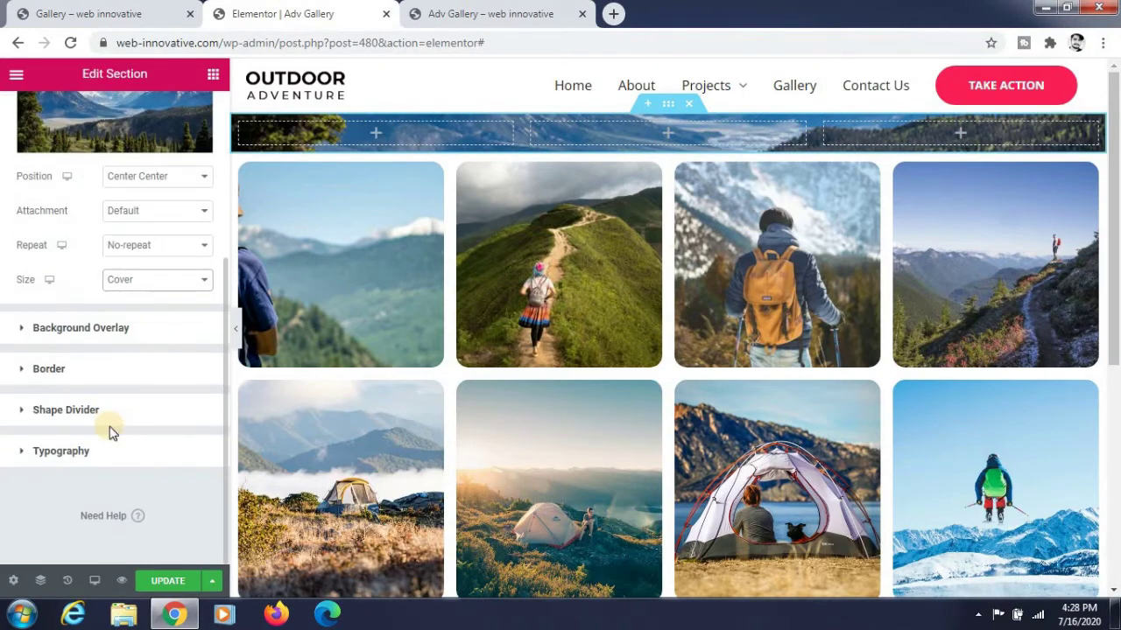
scroll(111, 433, "up", 3)
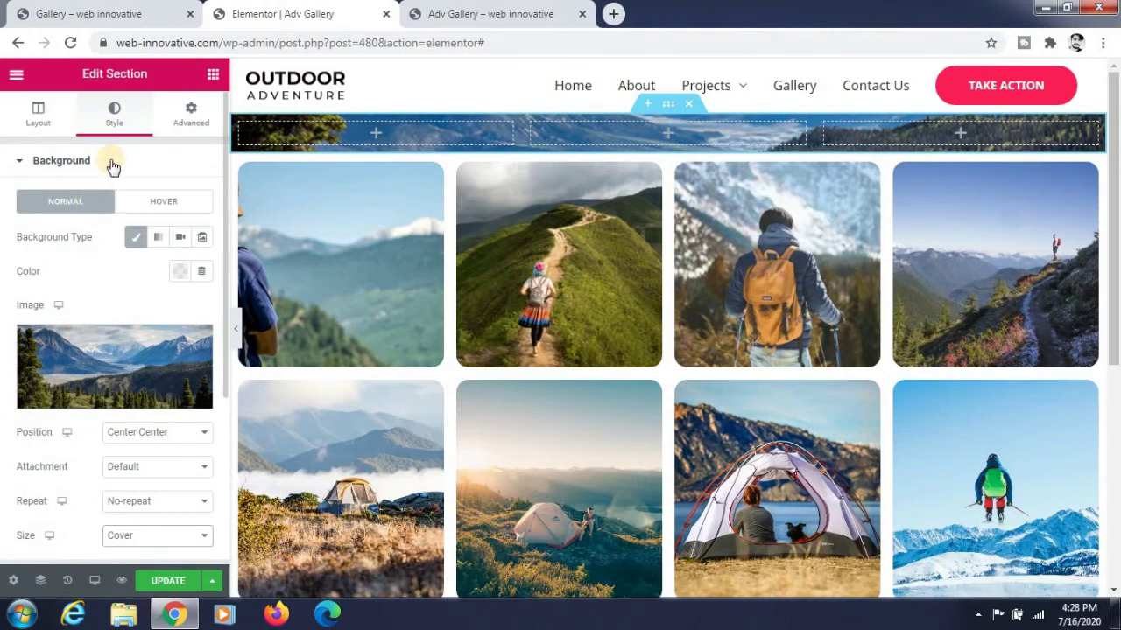
left_click(185, 114)
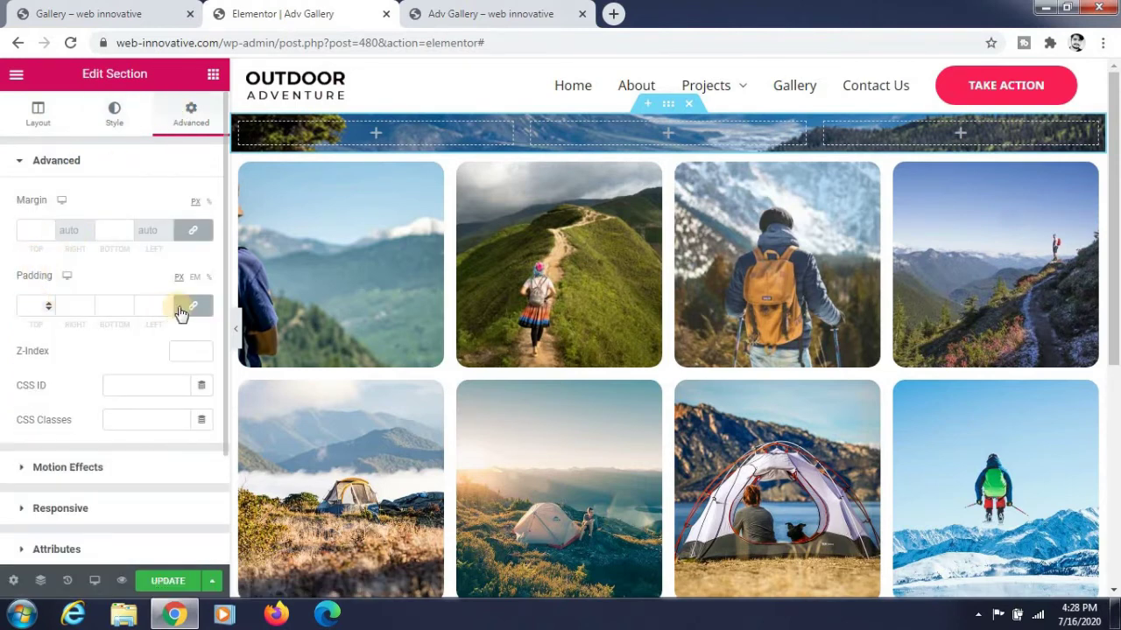
- Set the banner section's padding to 230 px top and 190 px bottom
left_click(47, 313)
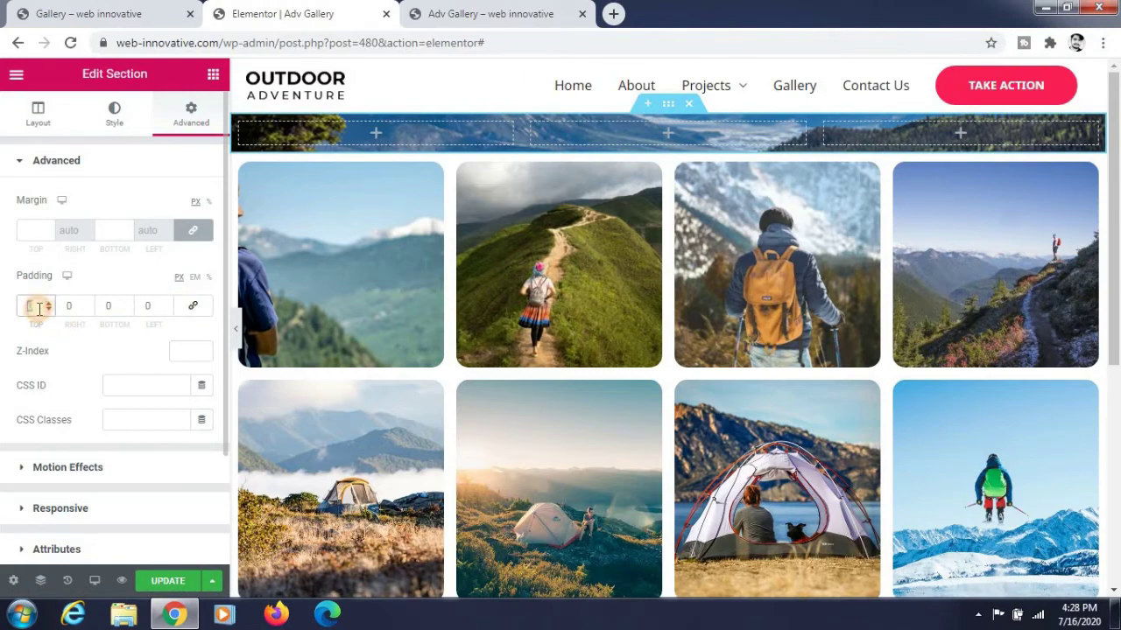
type("230")
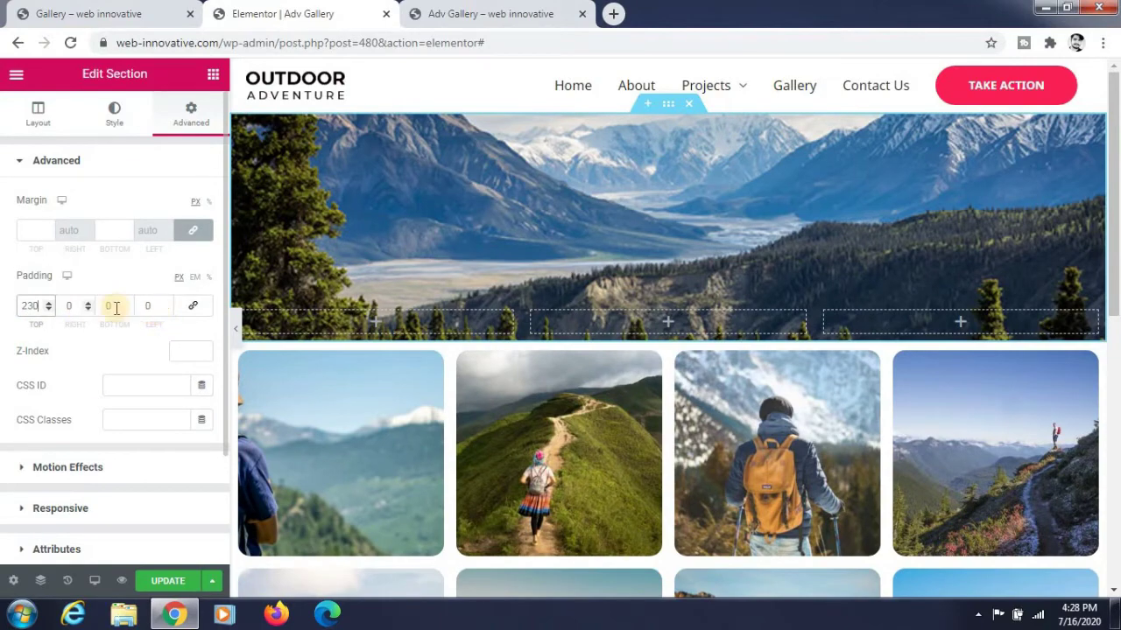
left_click(126, 310)
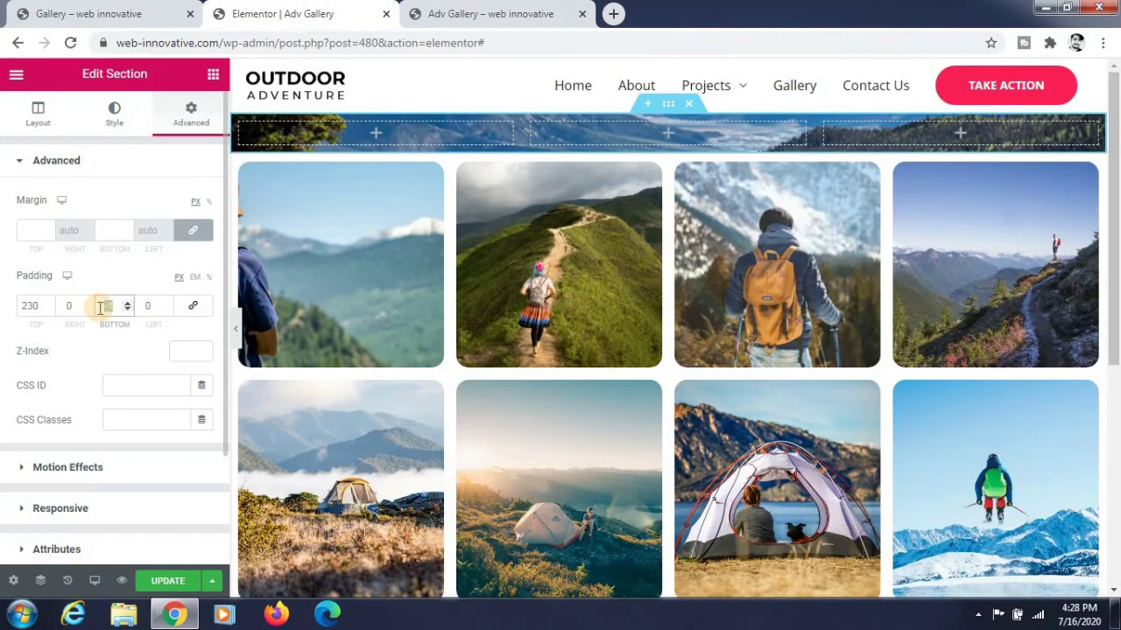
type("200")
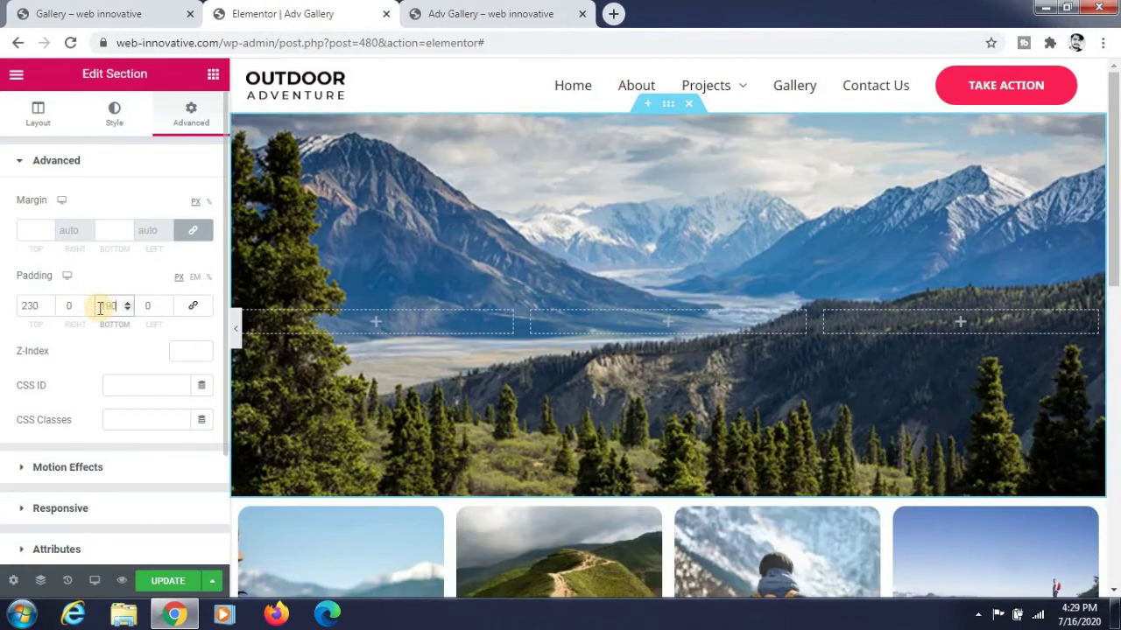
left_click(604, 317)
- Drop a Heading into the middle column titled 'Adv Gallery', tag H1, centre aligned
left_click_drag(131, 226, 385, 403)
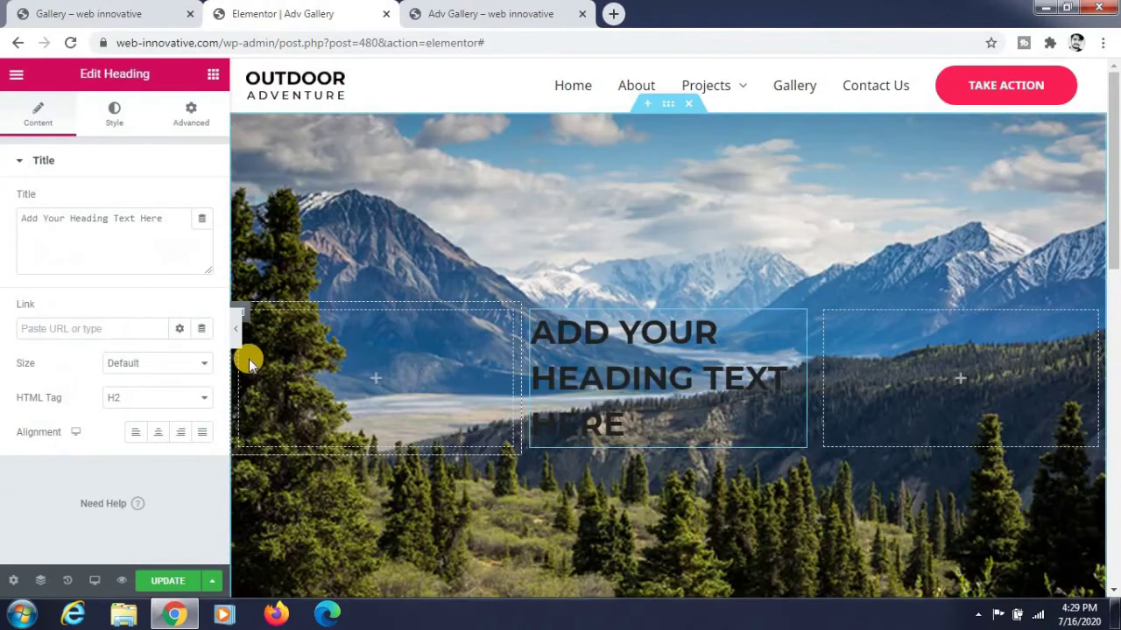
key("ctrl+a")
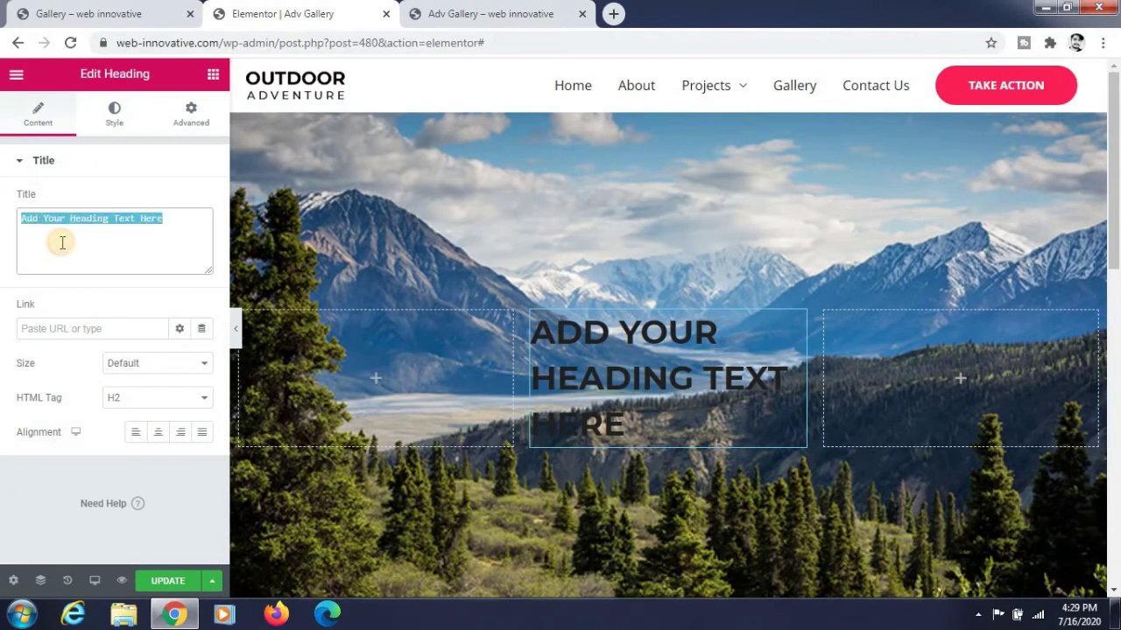
type("Adv gallery")
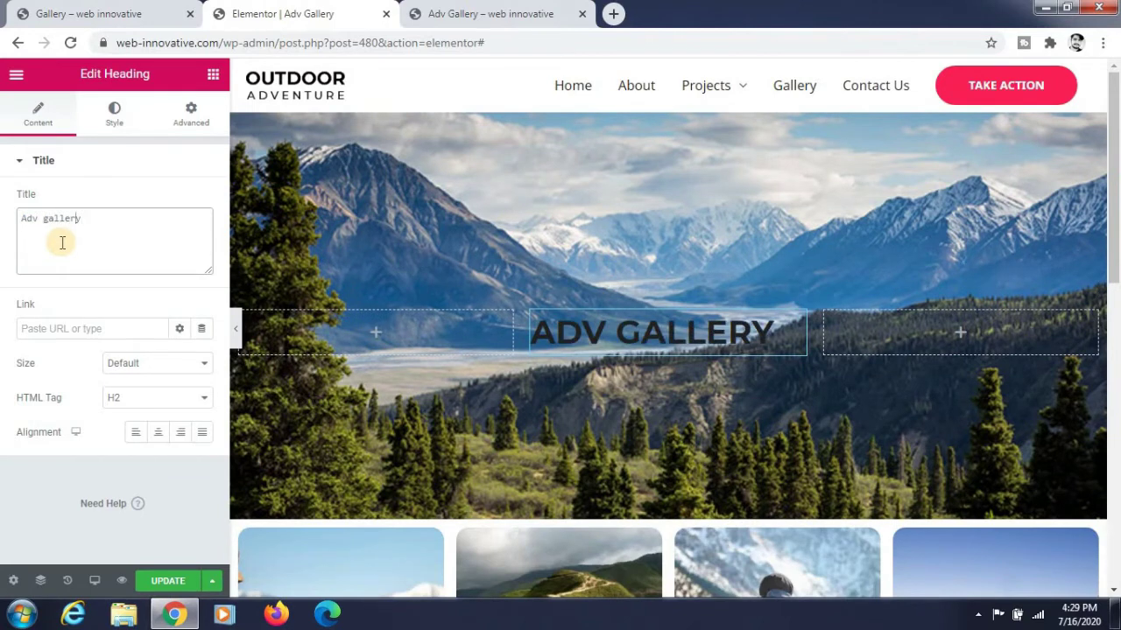
type("G")
left_click(125, 397)
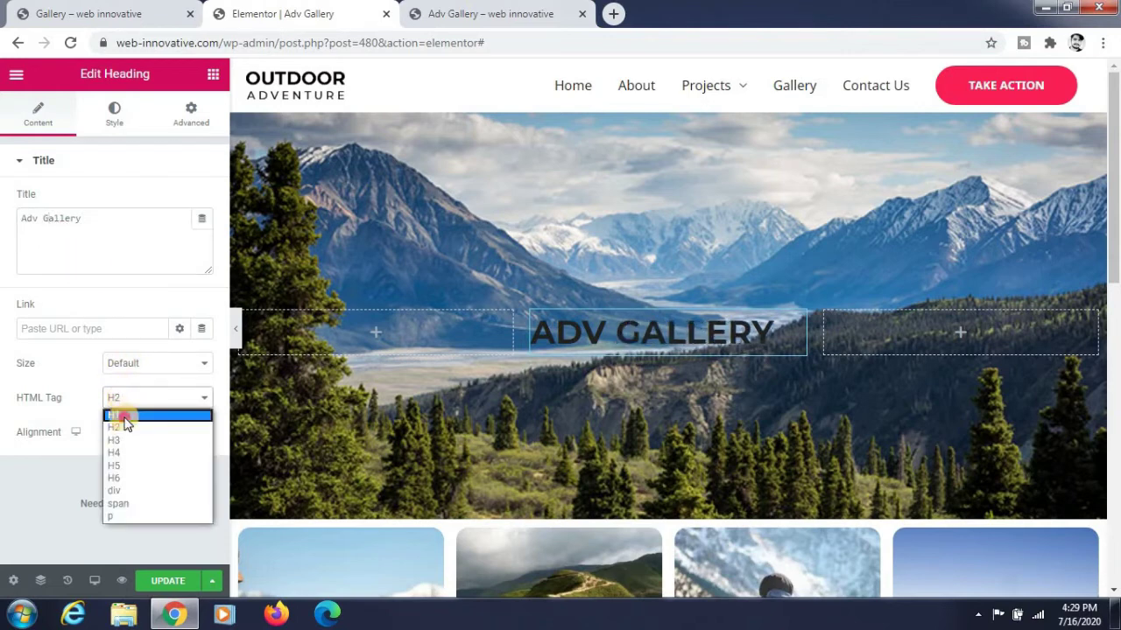
left_click(124, 417)
left_click(143, 363)
left_click(143, 363)
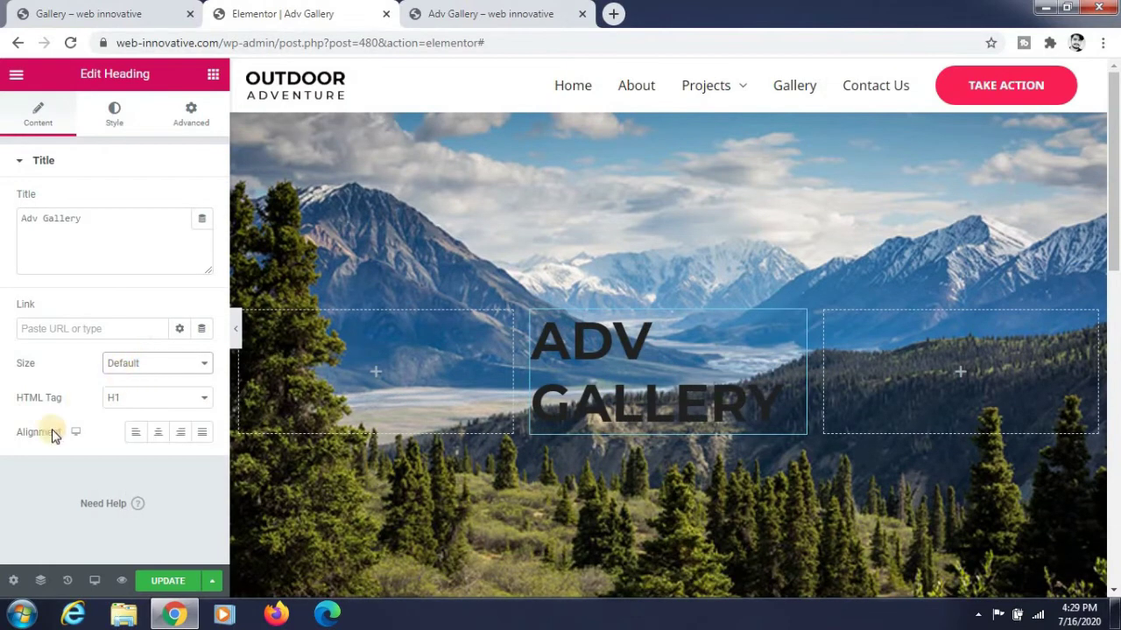
left_click(159, 438)
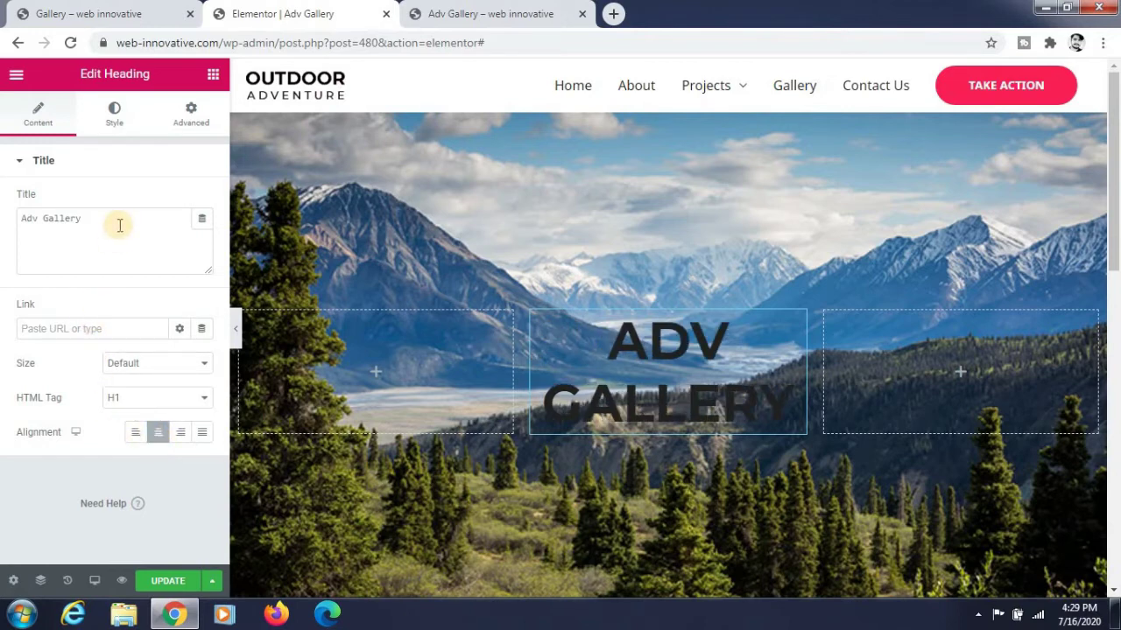
left_click(115, 117)
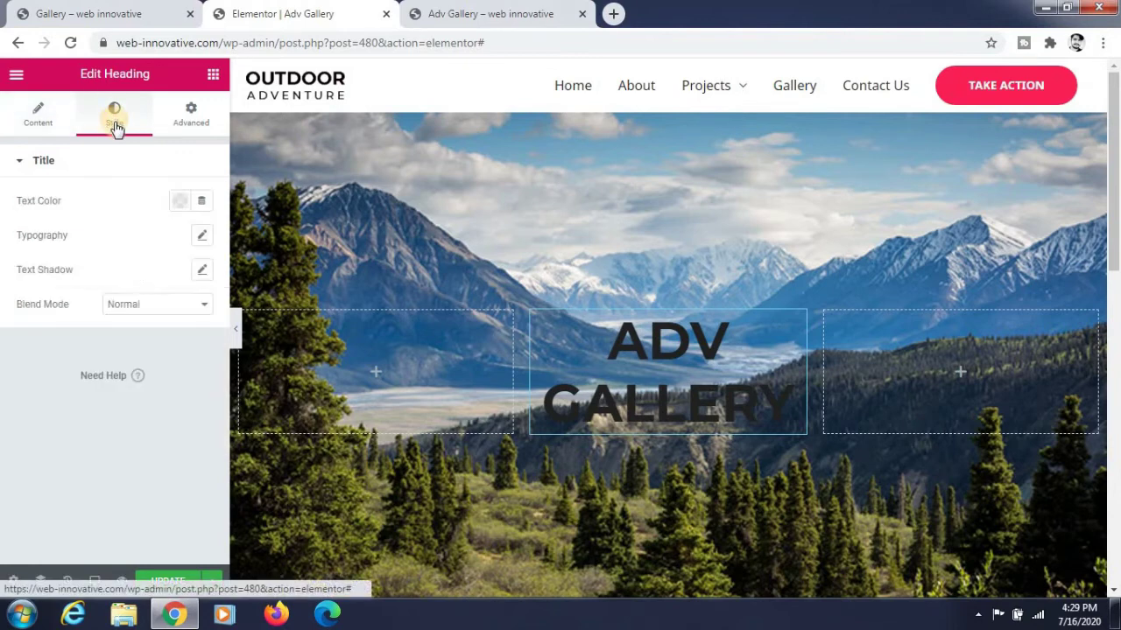
- Set the heading's text colour to white (#FFFFFF)
left_click(178, 202)
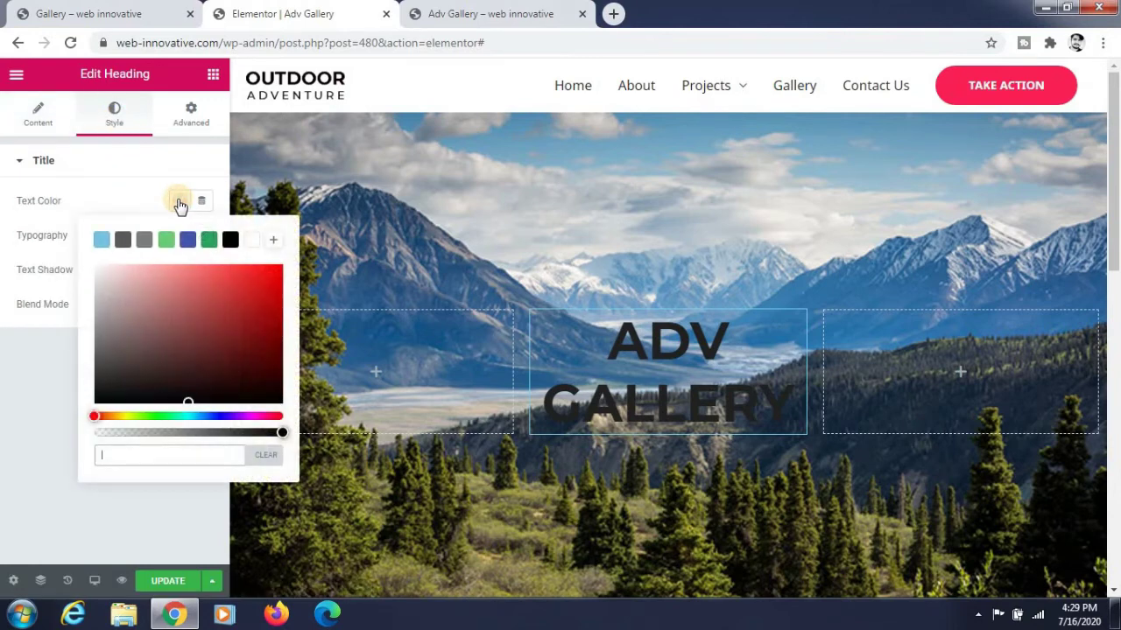
left_click(251, 240)
left_click(172, 492)
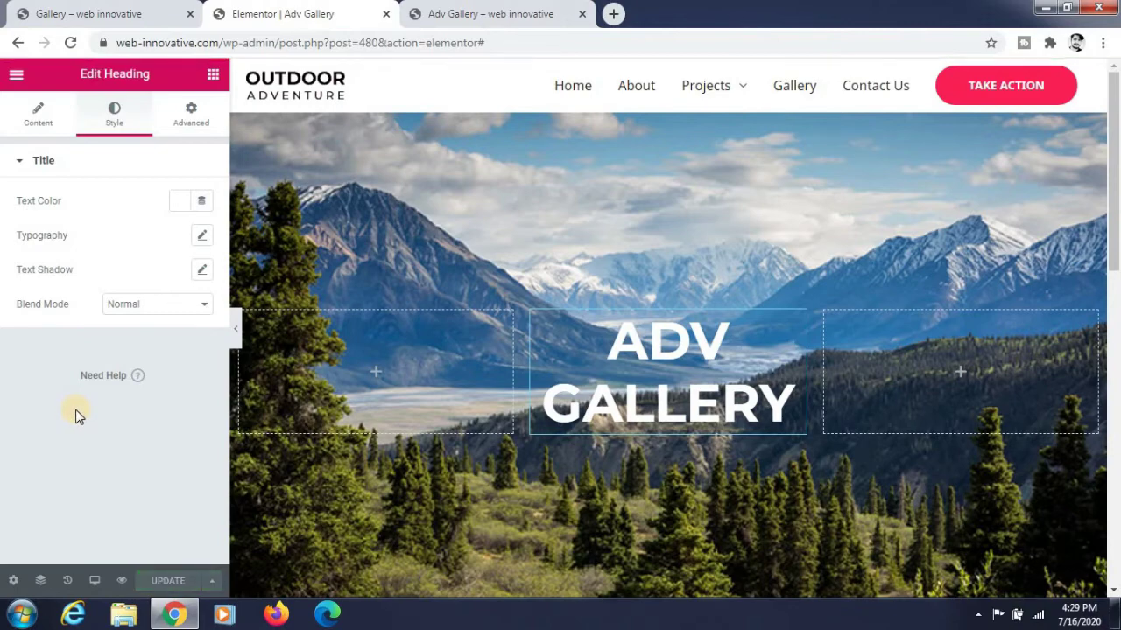
scroll(505, 380, "down", 3)
scroll(487, 380, "up", 3)
scroll(479, 383, "down", 3)
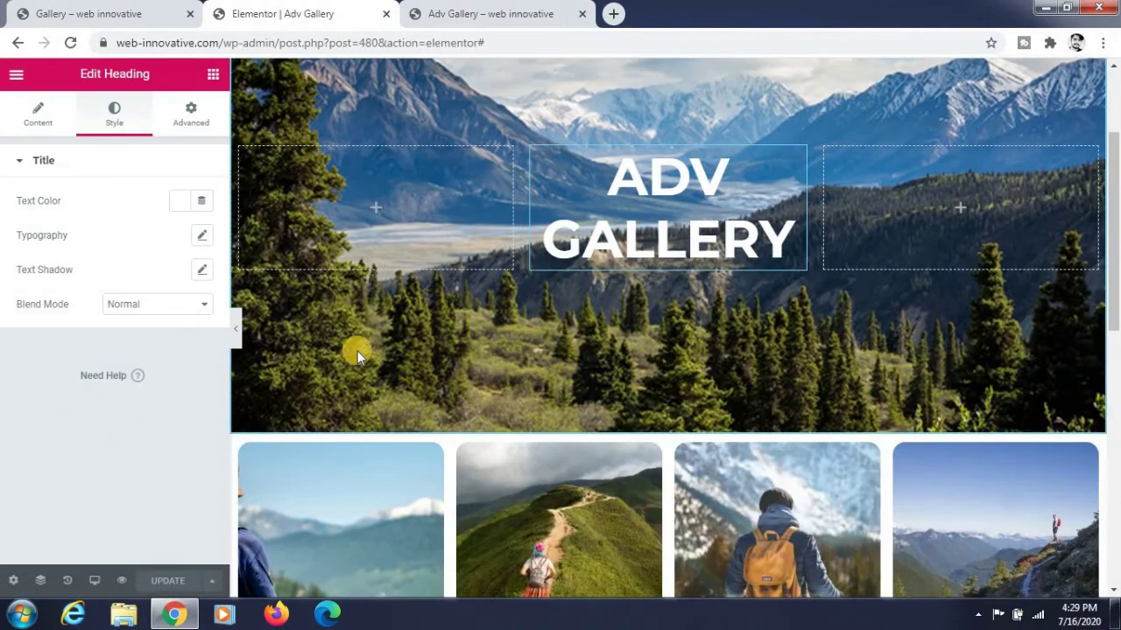
scroll(345, 343, "up", 3)
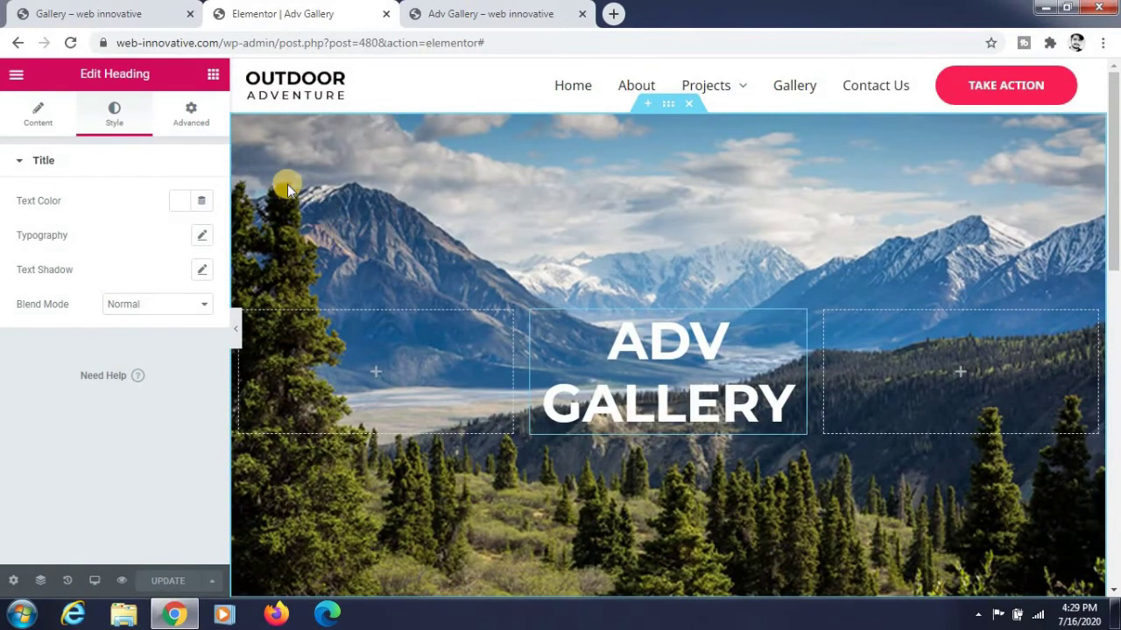
left_click(471, 11)
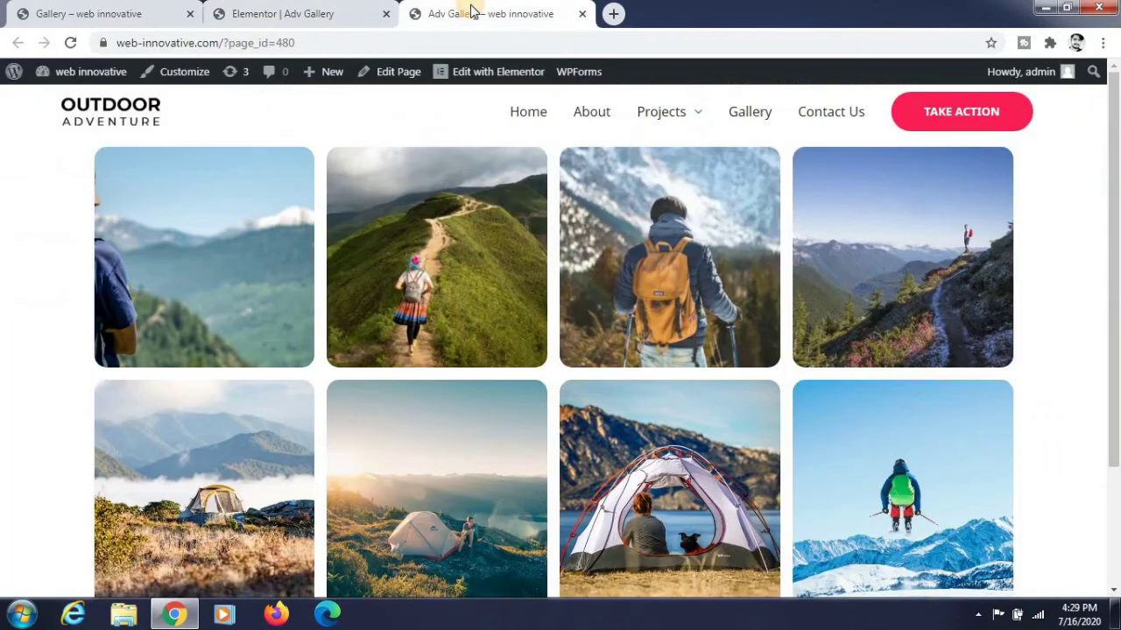
- Reload the live page to check the ADV GALLERY banner, then return to Elementor
left_click(70, 43)
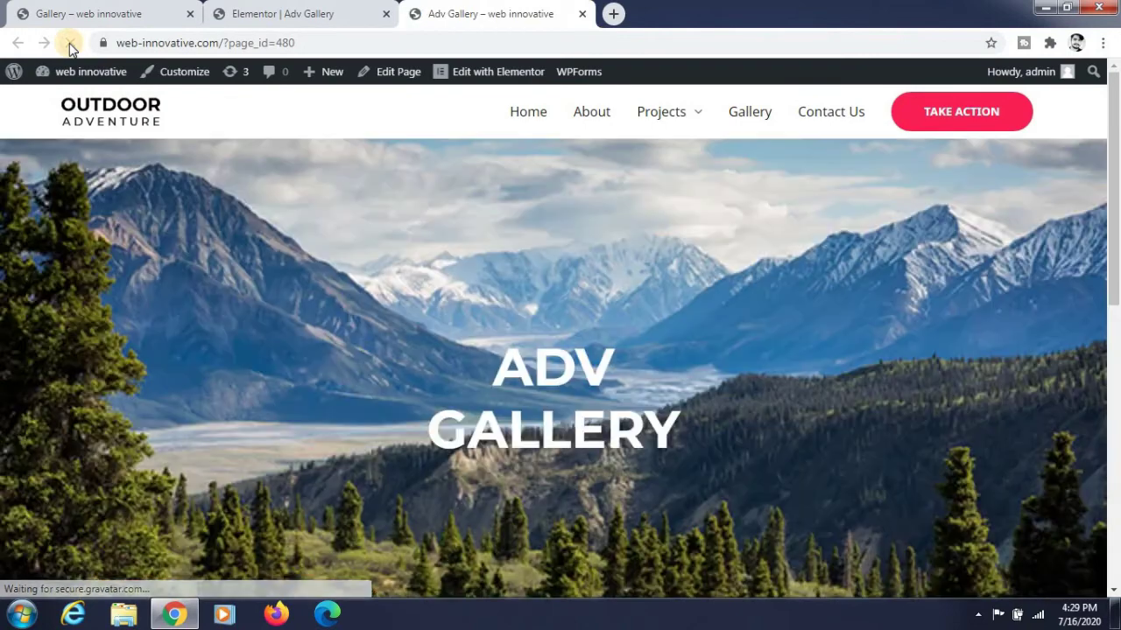
scroll(483, 387, "down", 8)
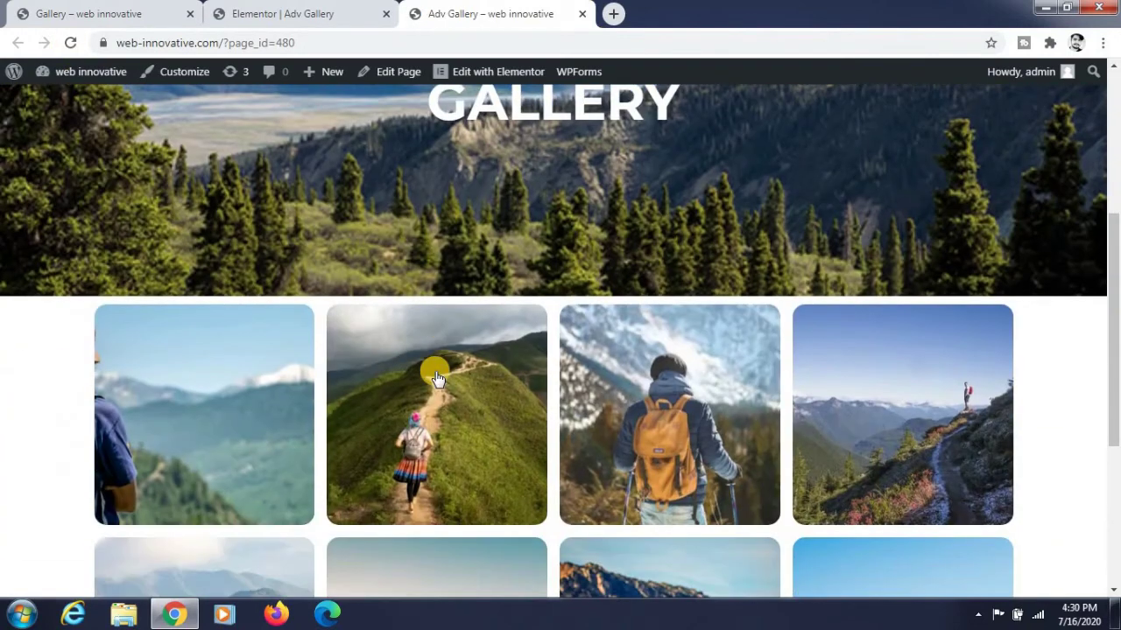
scroll(438, 378, "up", 3)
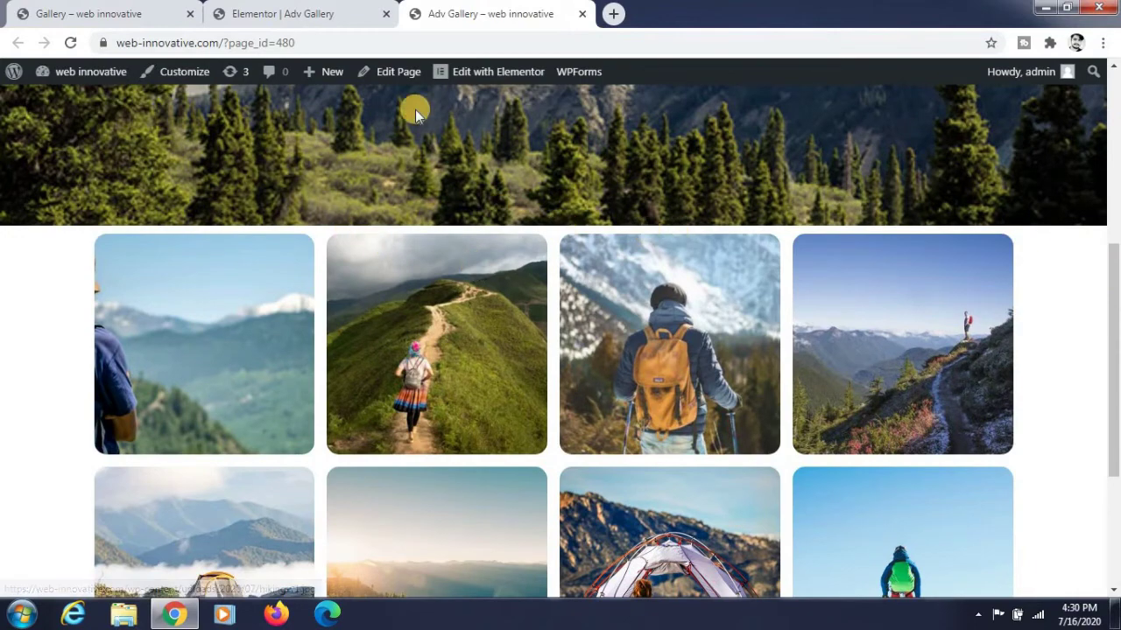
left_click(344, 11)
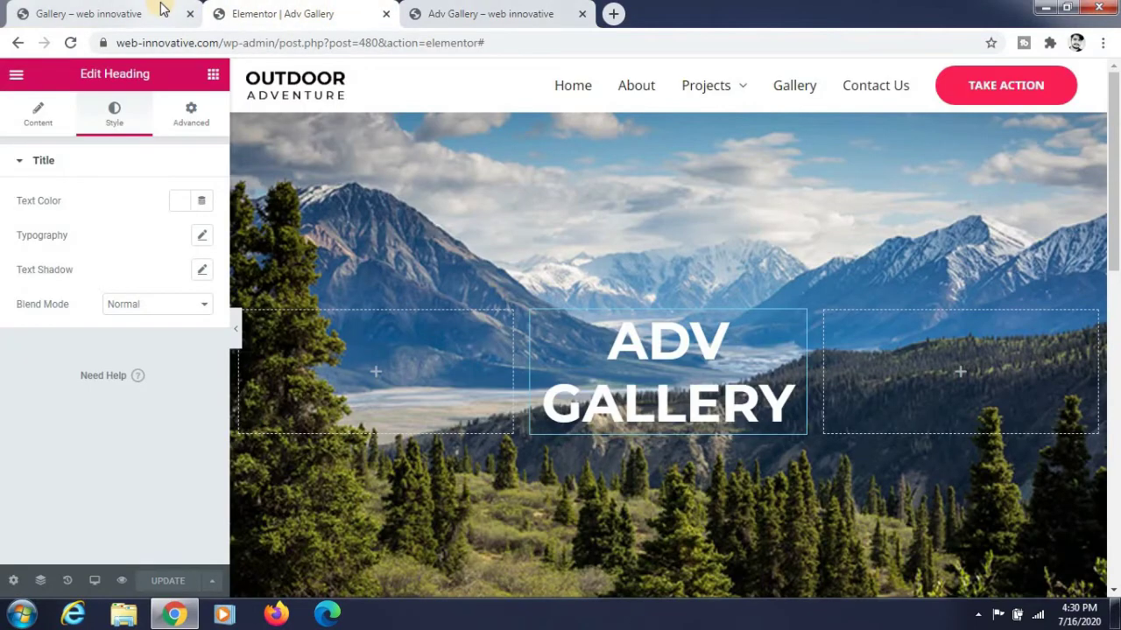
- Preview the first gallery image in the lightbox and close it
scroll(372, 281, "down", 5)
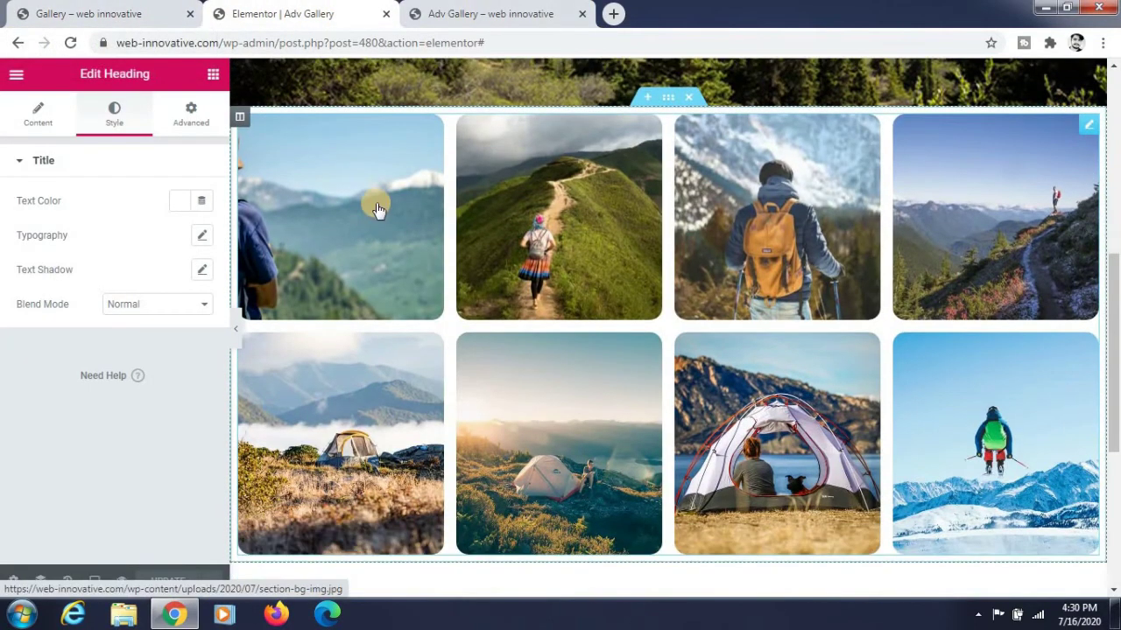
left_click(381, 202)
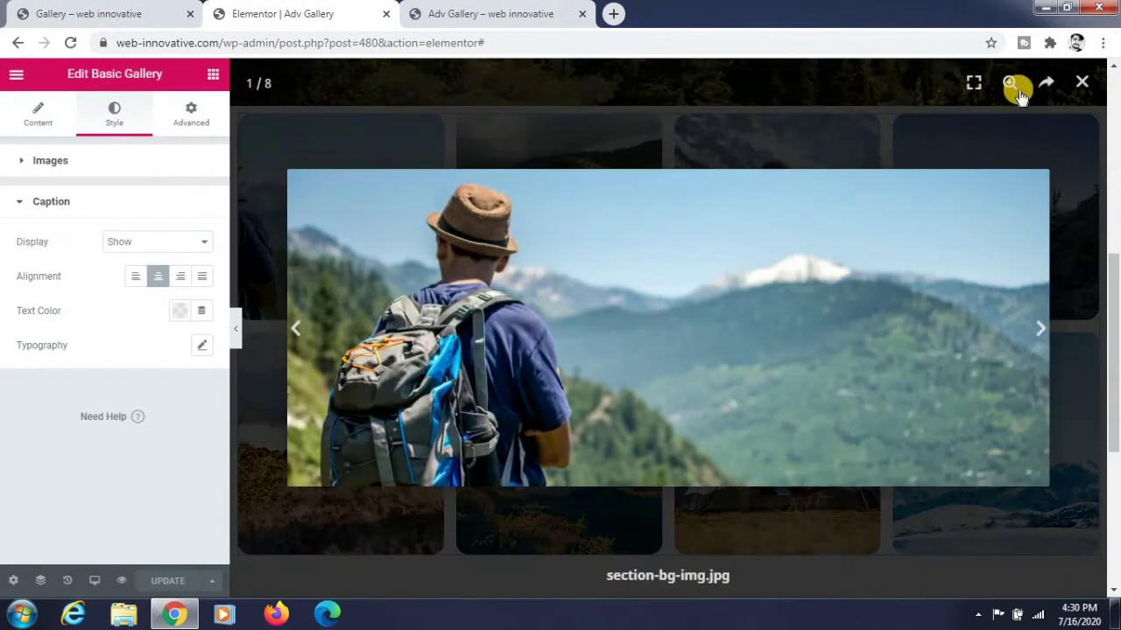
left_click(1077, 85)
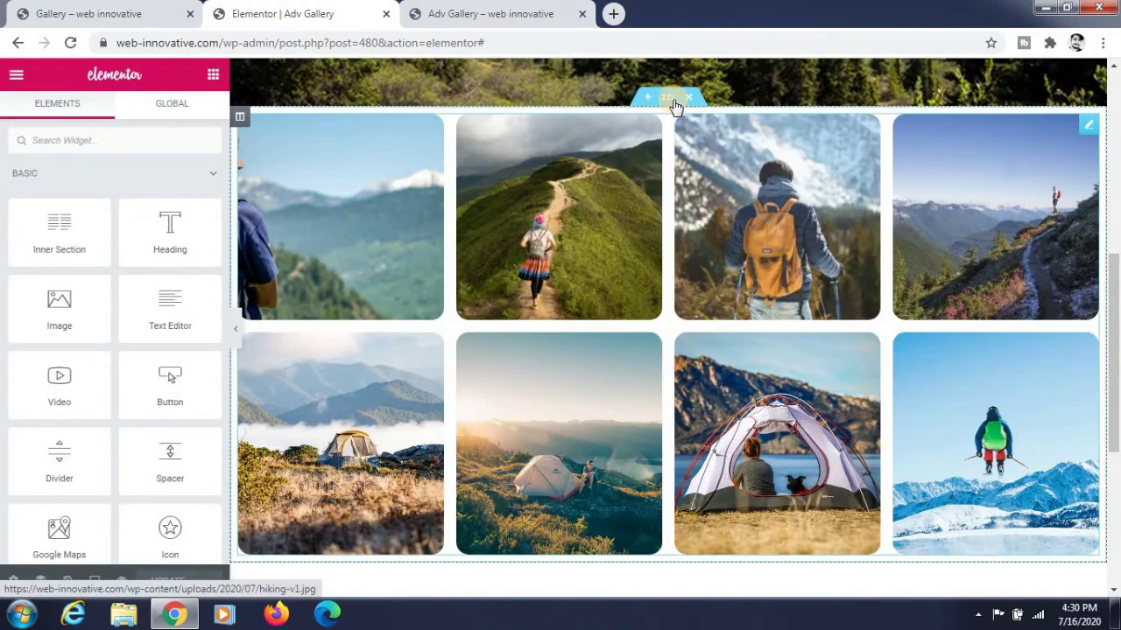
- Unlink the gallery section's margins and set 30 px top, 0 bottom
left_click(671, 100)
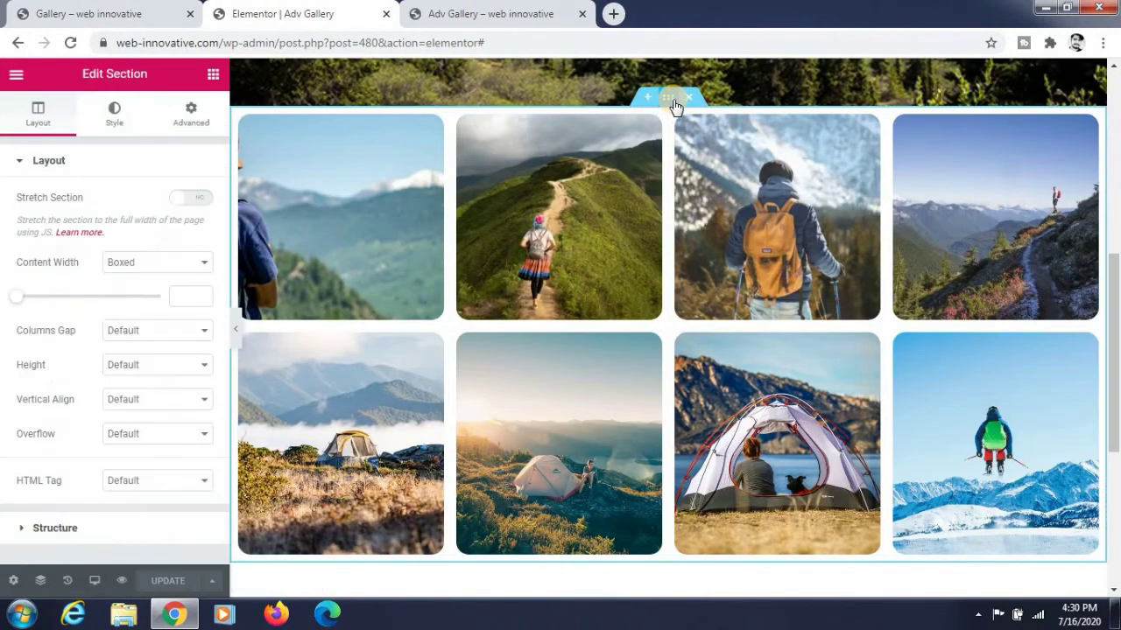
left_click(192, 112)
left_click(191, 305)
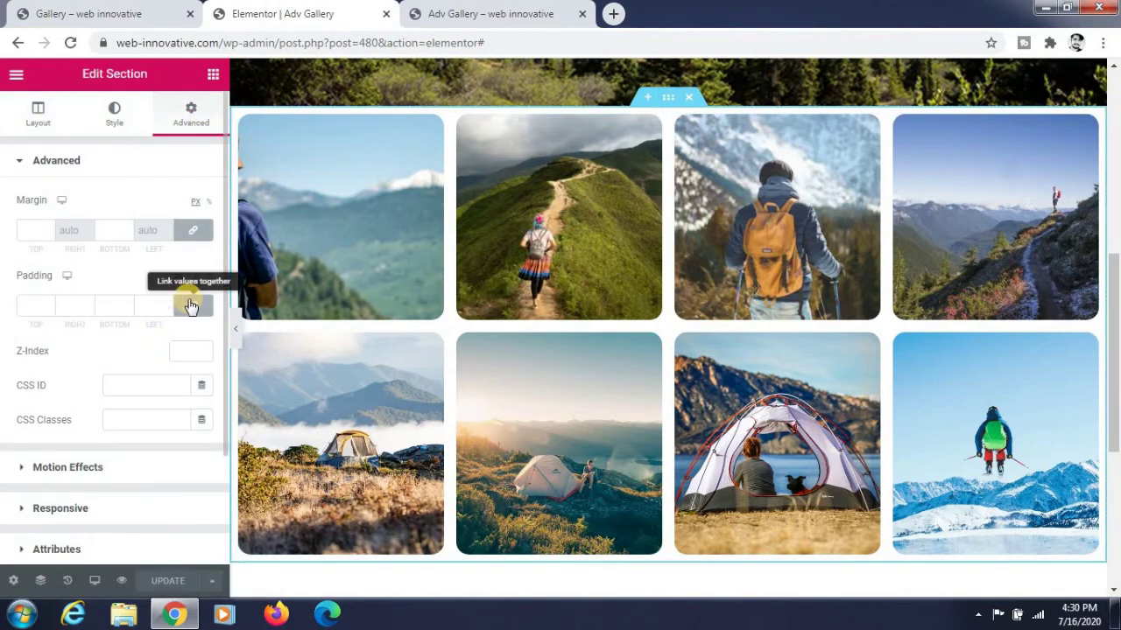
left_click(193, 231)
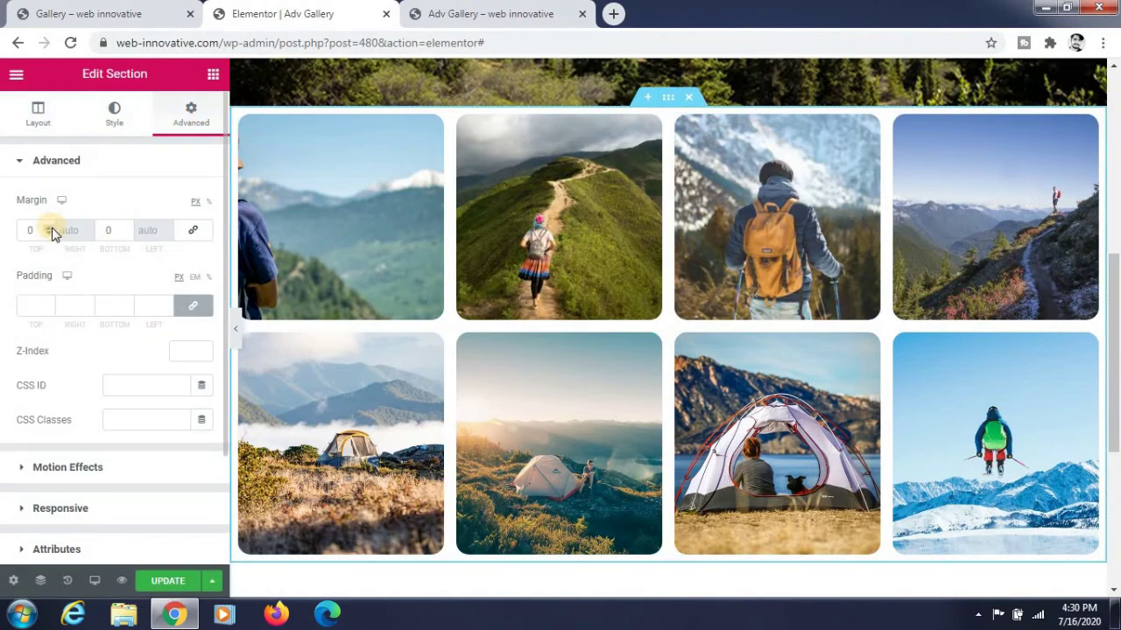
scroll(50, 230, "up", 20)
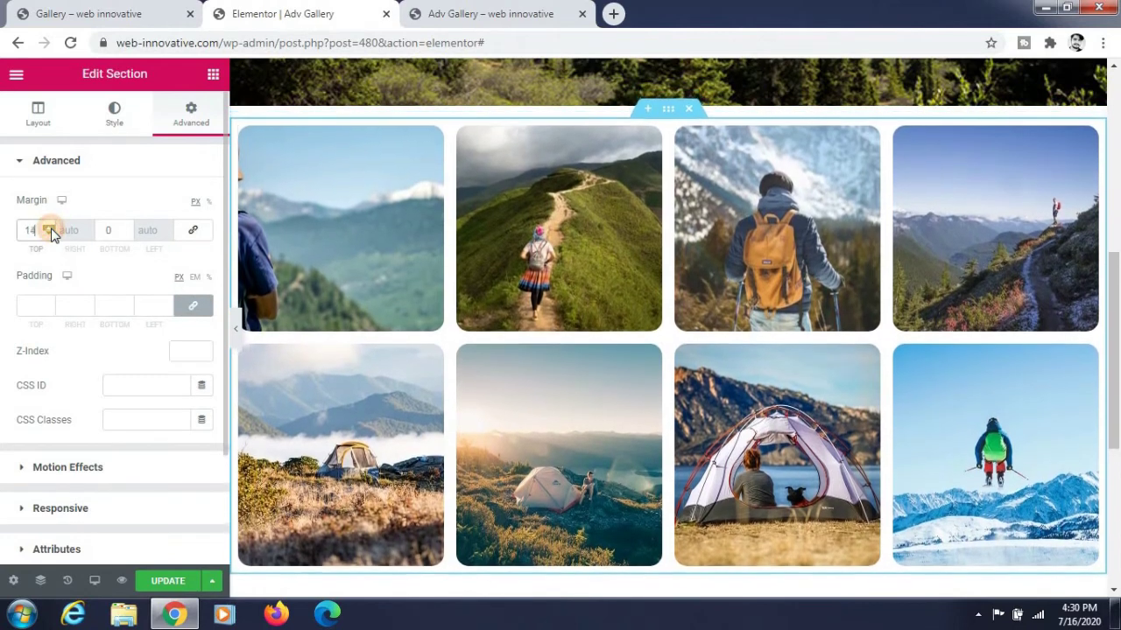
scroll(52, 234, "up", 12)
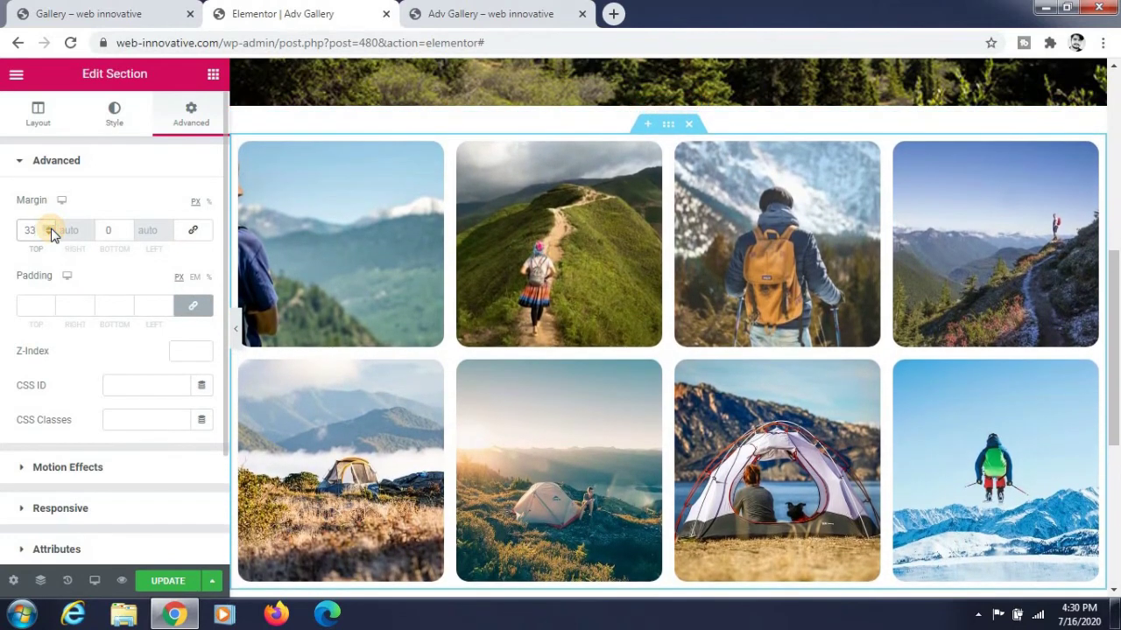
scroll(49, 236, "down", 3)
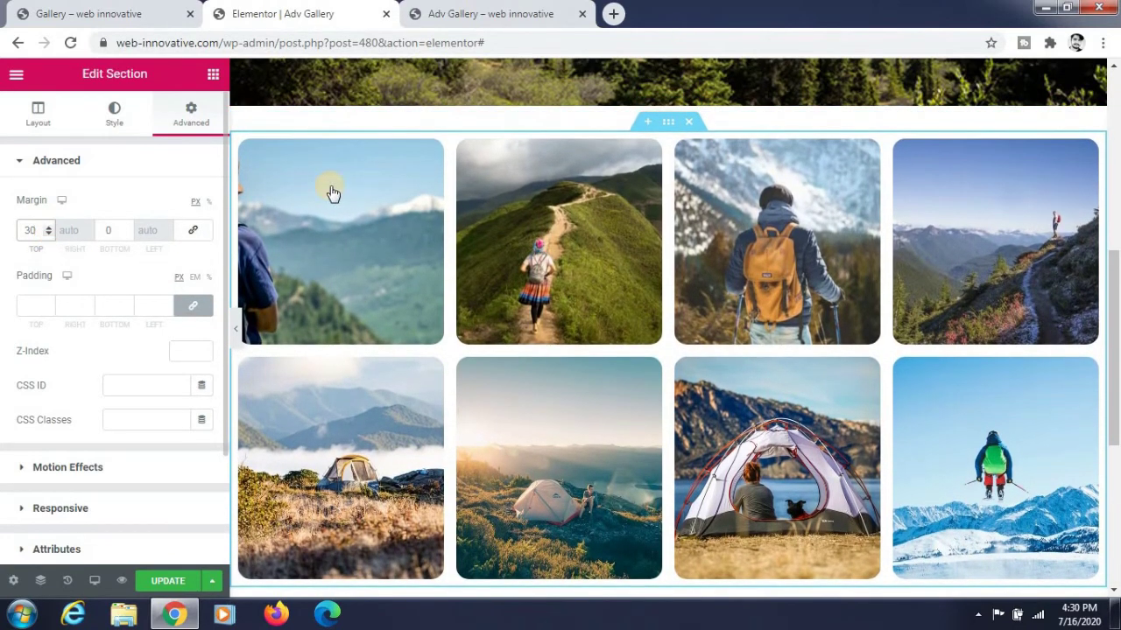
scroll(333, 192, "down", 2)
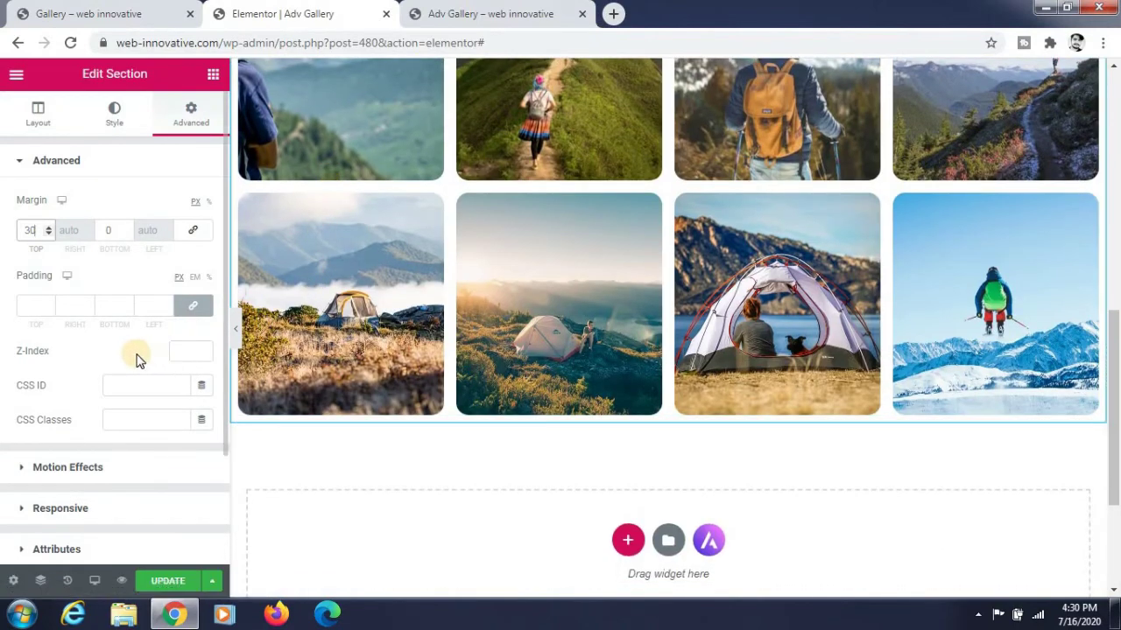
- Update the page and reload the live Adv Gallery tab
left_click(168, 581)
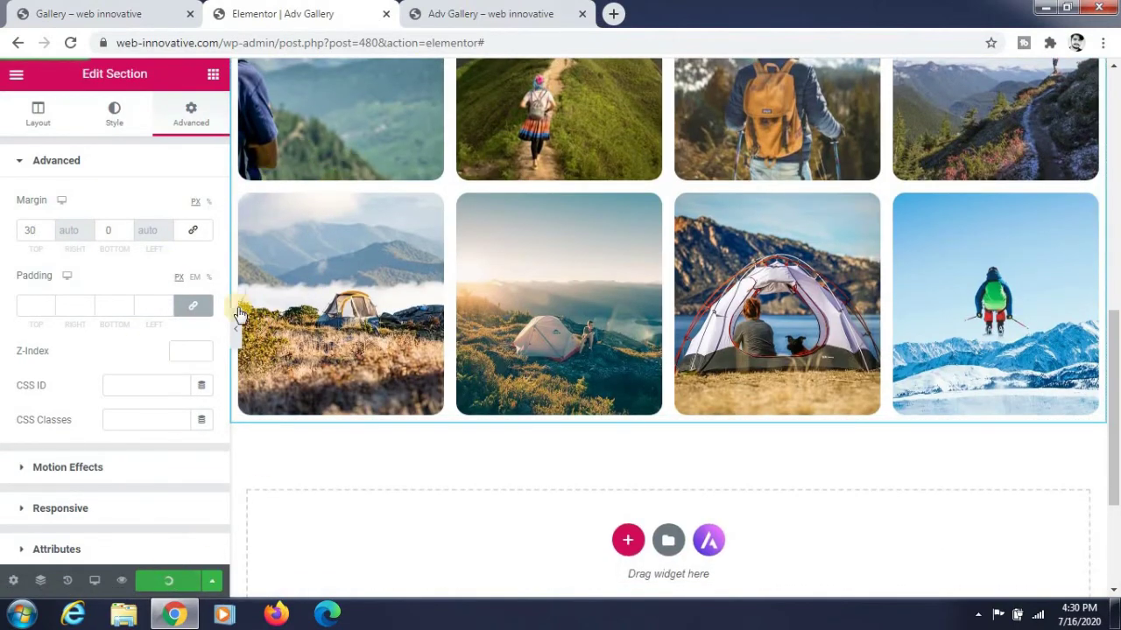
left_click(438, 13)
left_click(68, 43)
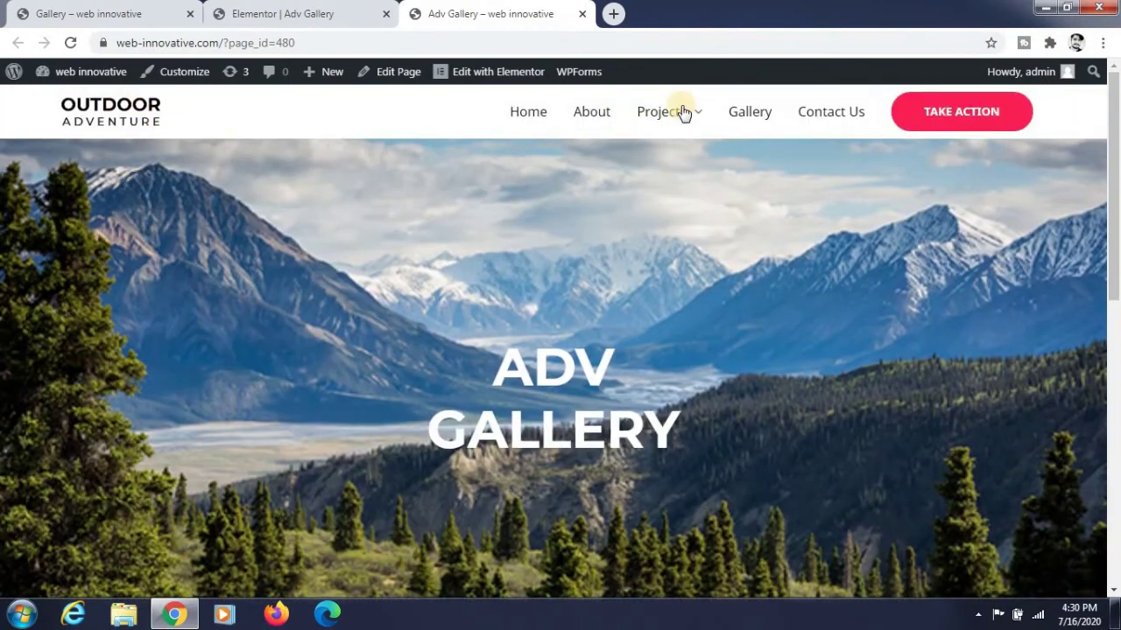
- Compare with the original Gallery page's header, then exit Elementor to the Adv Gallery dashboard editor
left_click(138, 9)
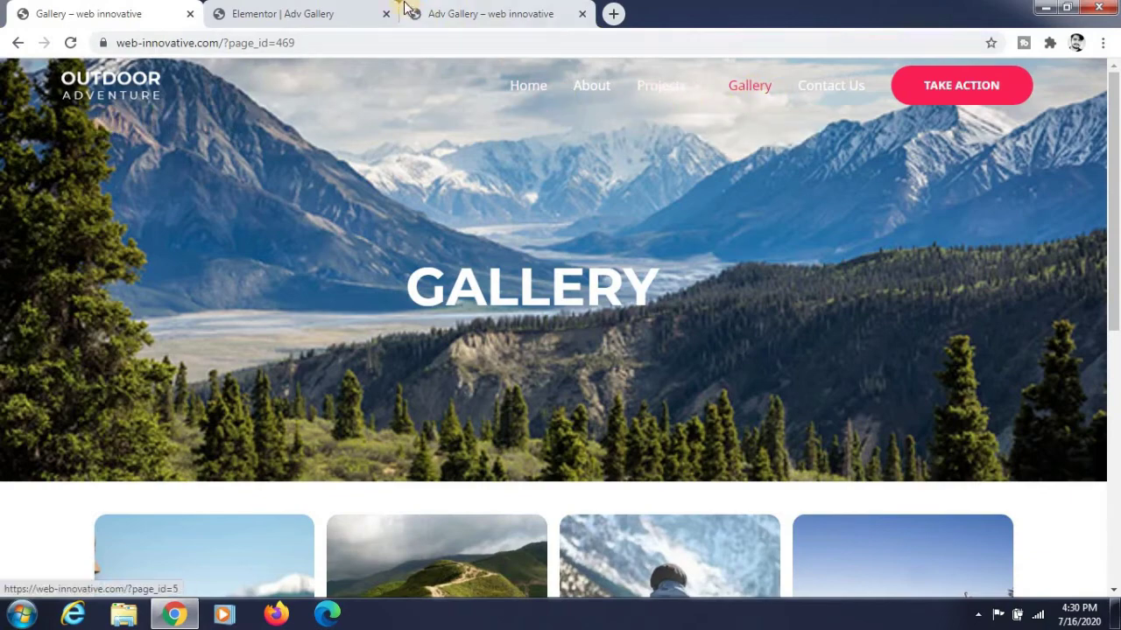
left_click(302, 7)
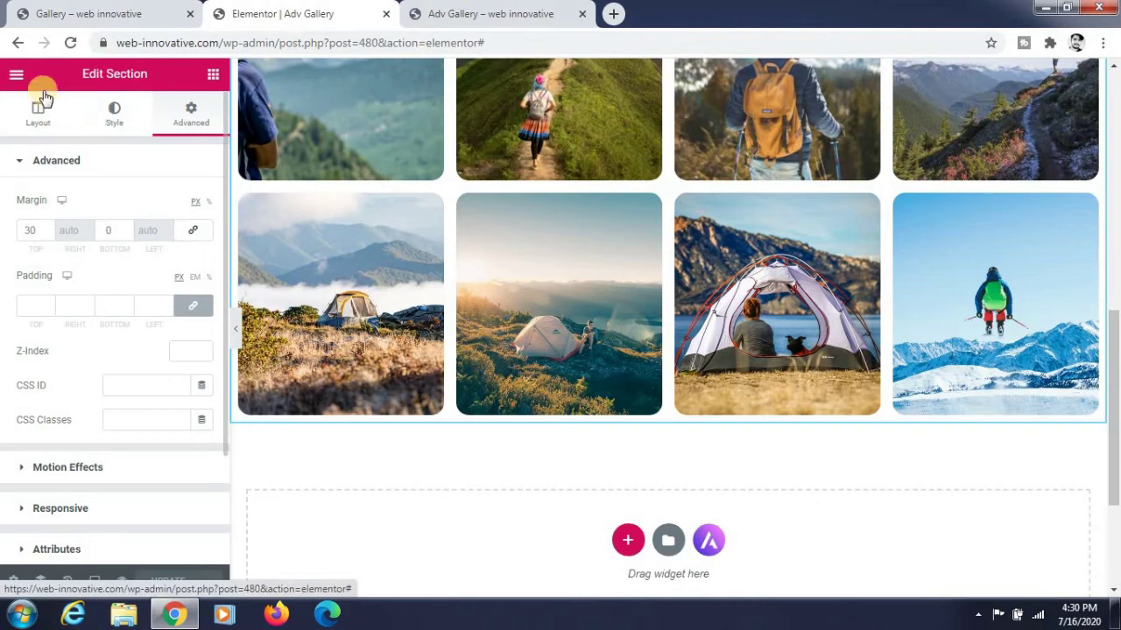
left_click(16, 74)
left_click(100, 533)
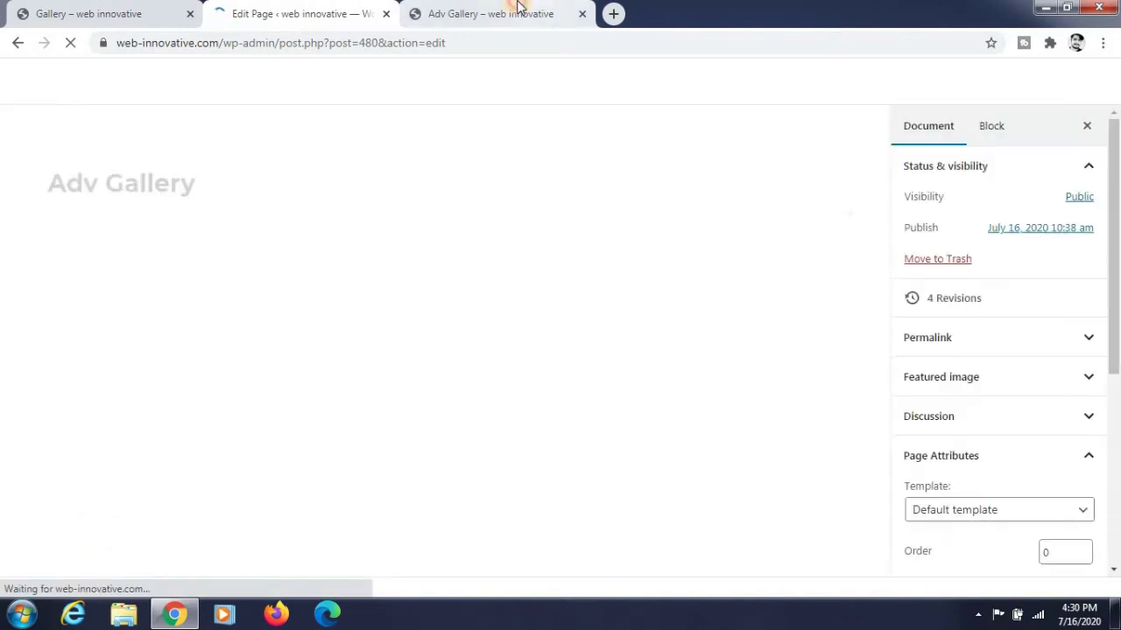
- Set Astra's Transparent Header to Enabled for Adv Gallery and update the page
left_click(522, 11)
left_click(396, 76)
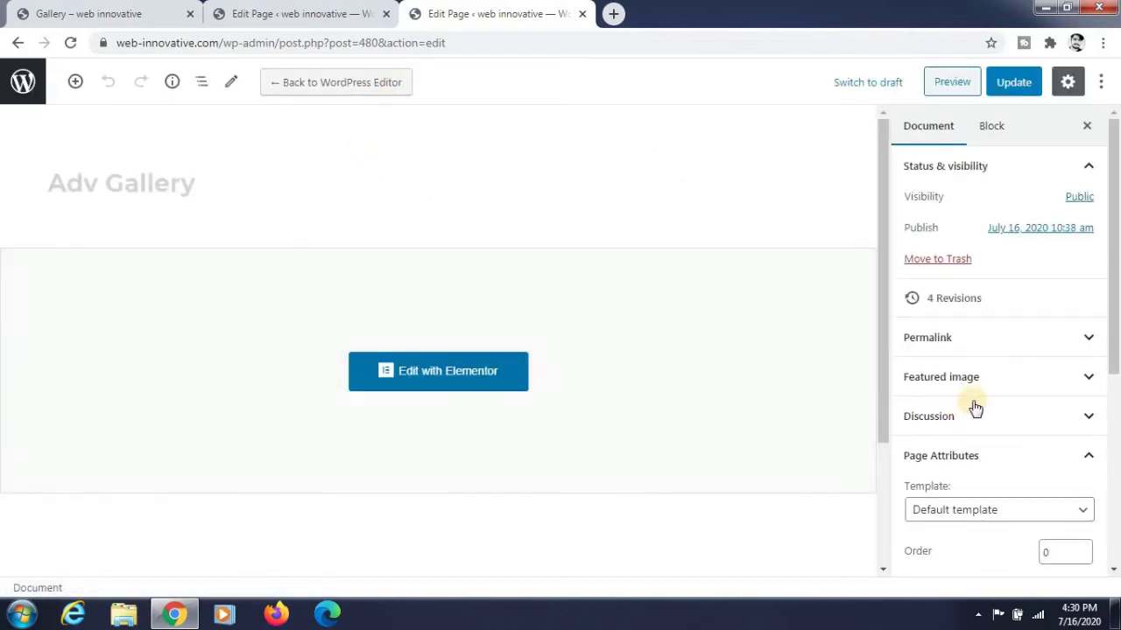
scroll(973, 407, "down", 5)
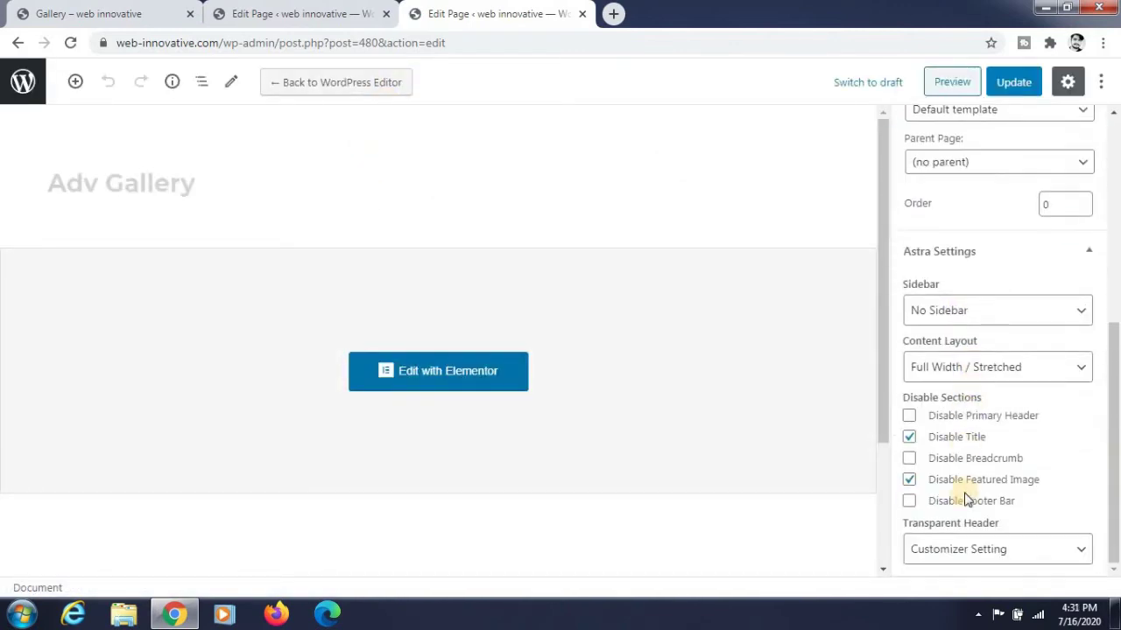
left_click(995, 549)
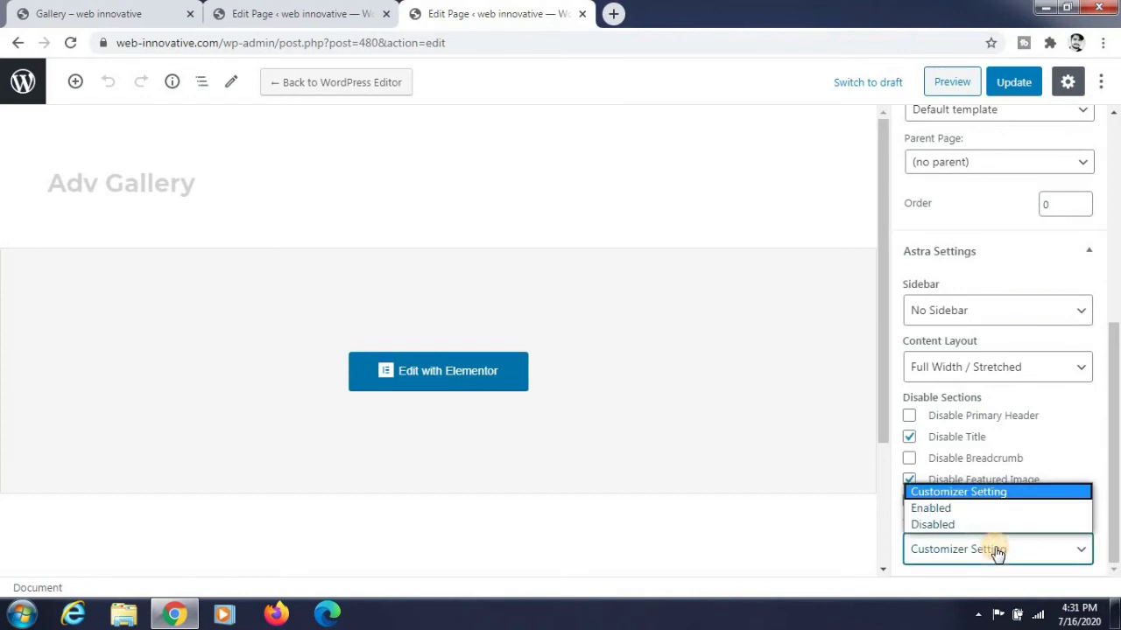
left_click(967, 508)
left_click(1015, 88)
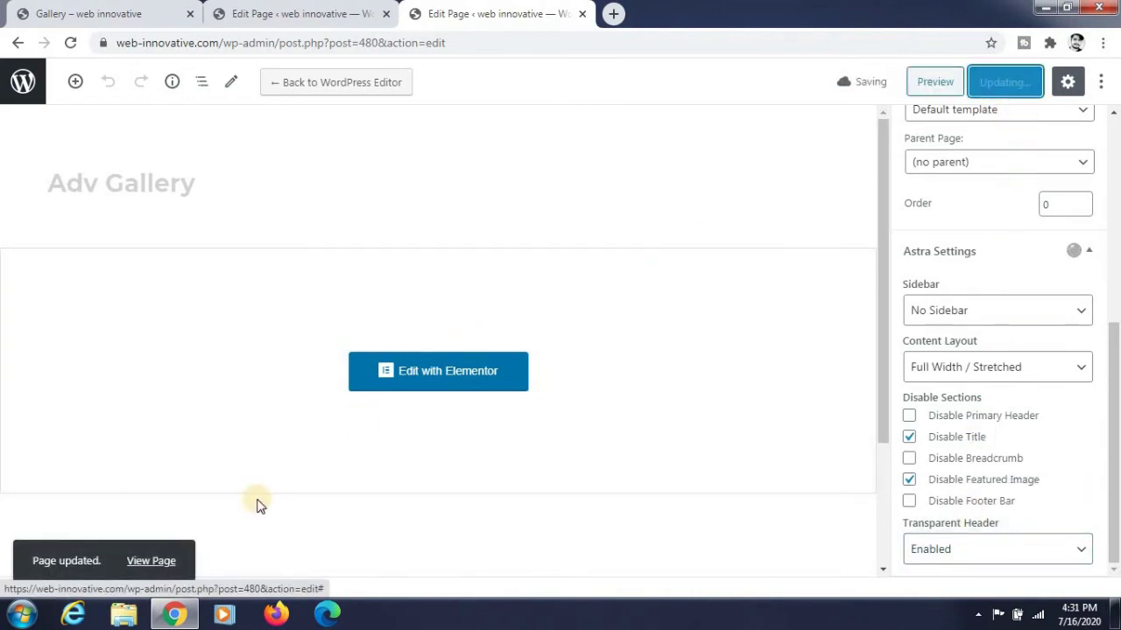
- Open the updated Adv Gallery live page in a new tab
right_click(165, 562)
left_click(316, 315)
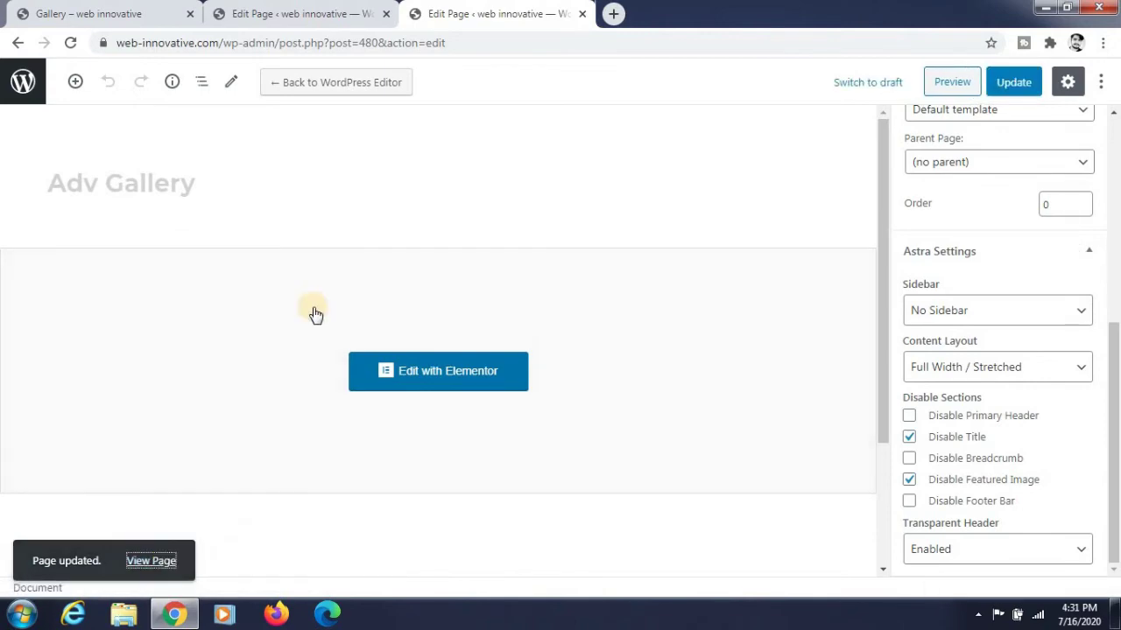
key("ctrl+Tab")
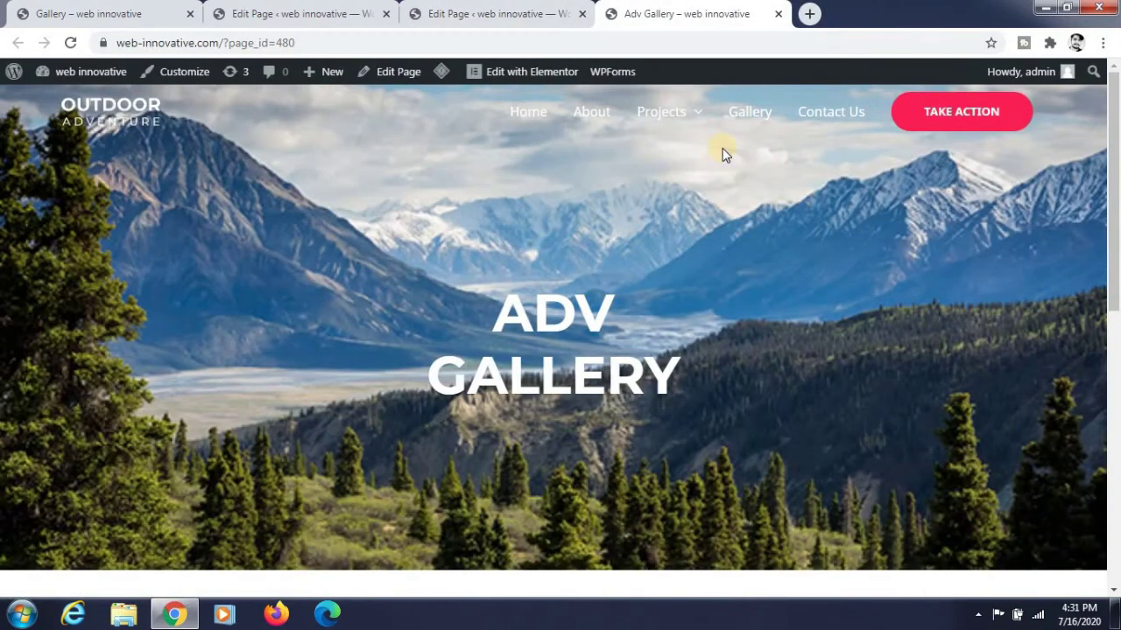
- Check the transparent header over the mountain hero, compare with Gallery, and return to the editor
scroll(524, 357, "down", 7)
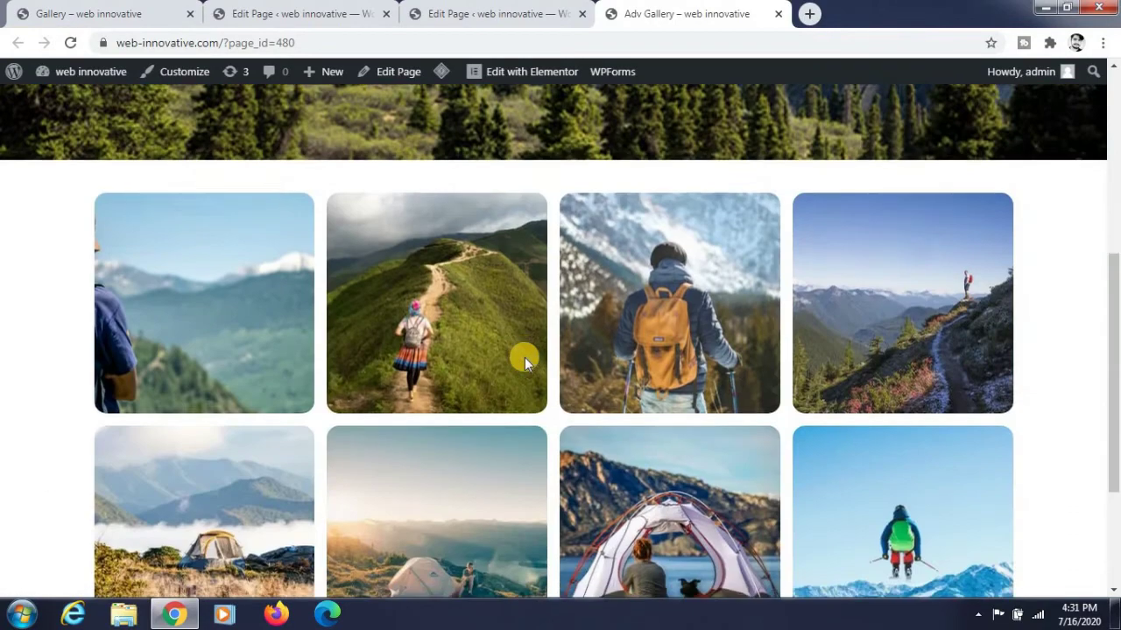
scroll(517, 362, "up", 8)
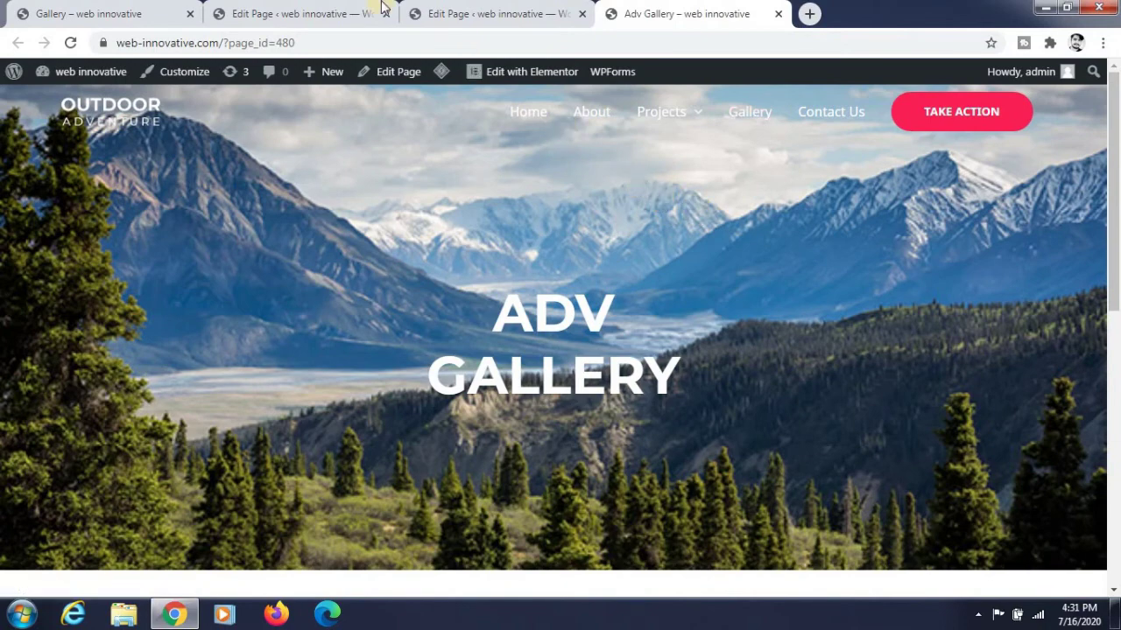
left_click(307, 6)
left_click(118, 7)
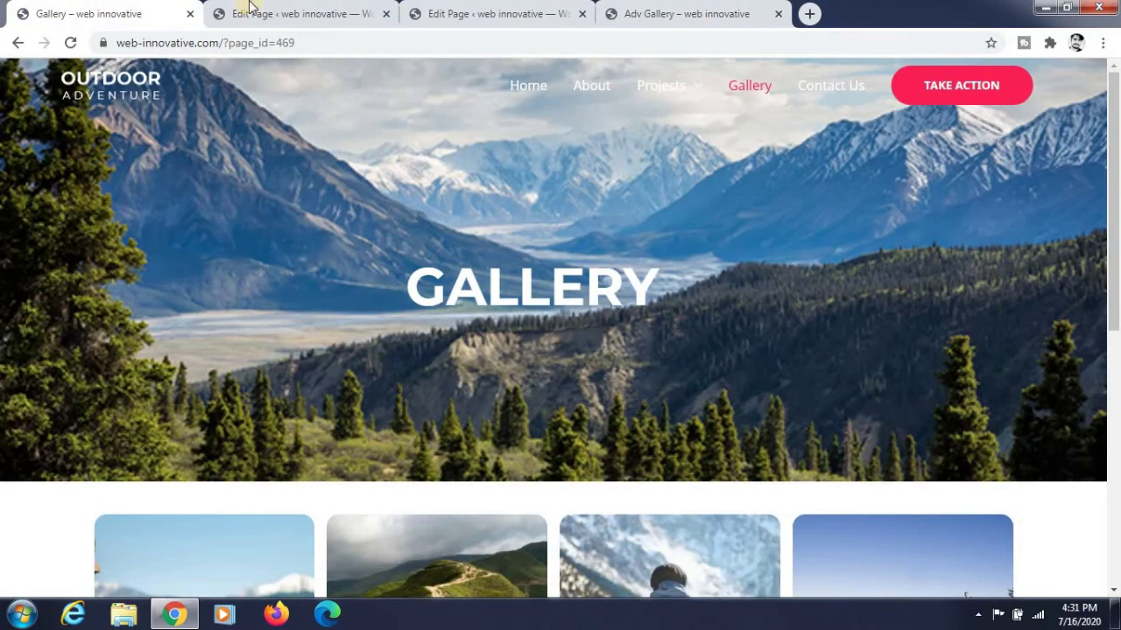
left_click(285, 10)
- Add Adv Gallery to the Website Menu between Gallery and Contact Us and save the menu
left_click(42, 85)
scroll(25, 262, "down", 5)
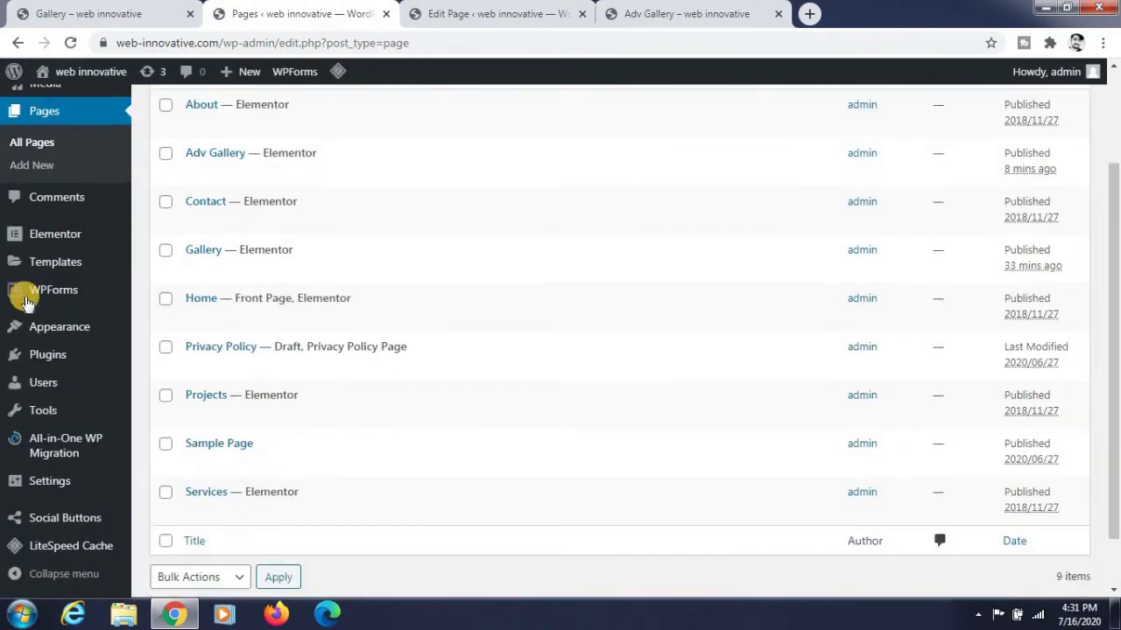
mouse_move(166, 338)
left_click(184, 401)
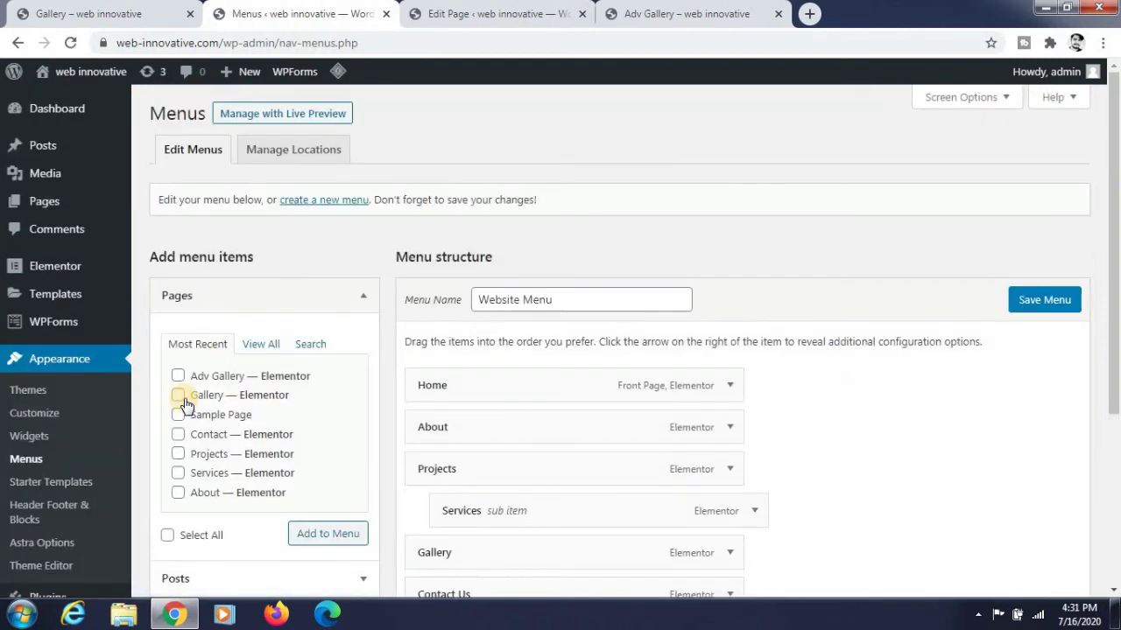
scroll(312, 307, "down", 1)
left_click(179, 296)
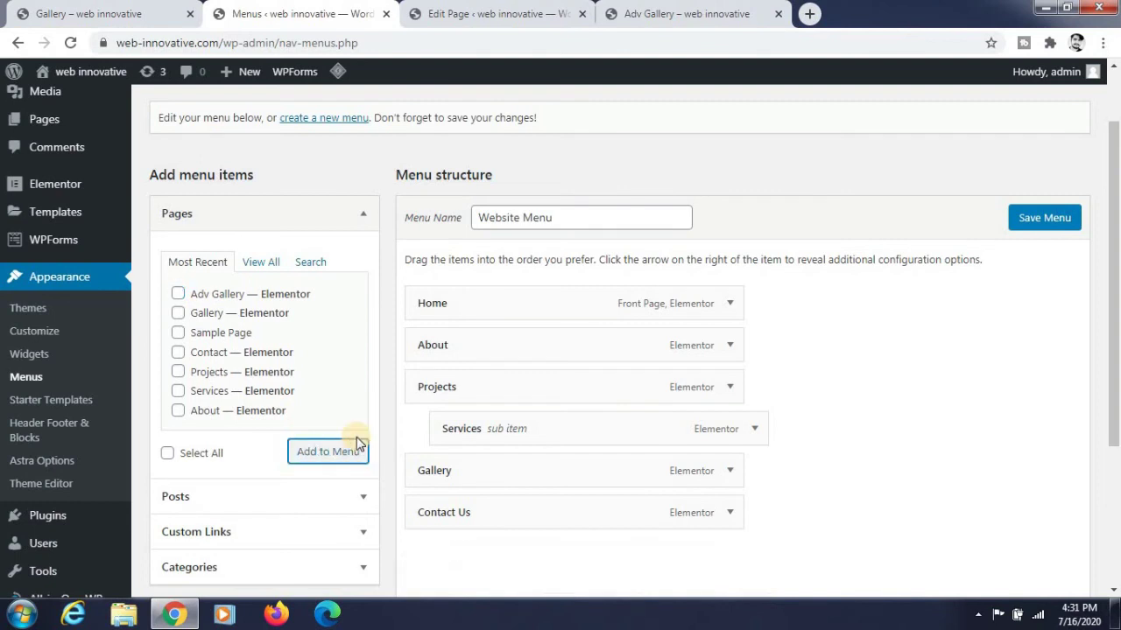
left_click_drag(459, 536, 465, 509)
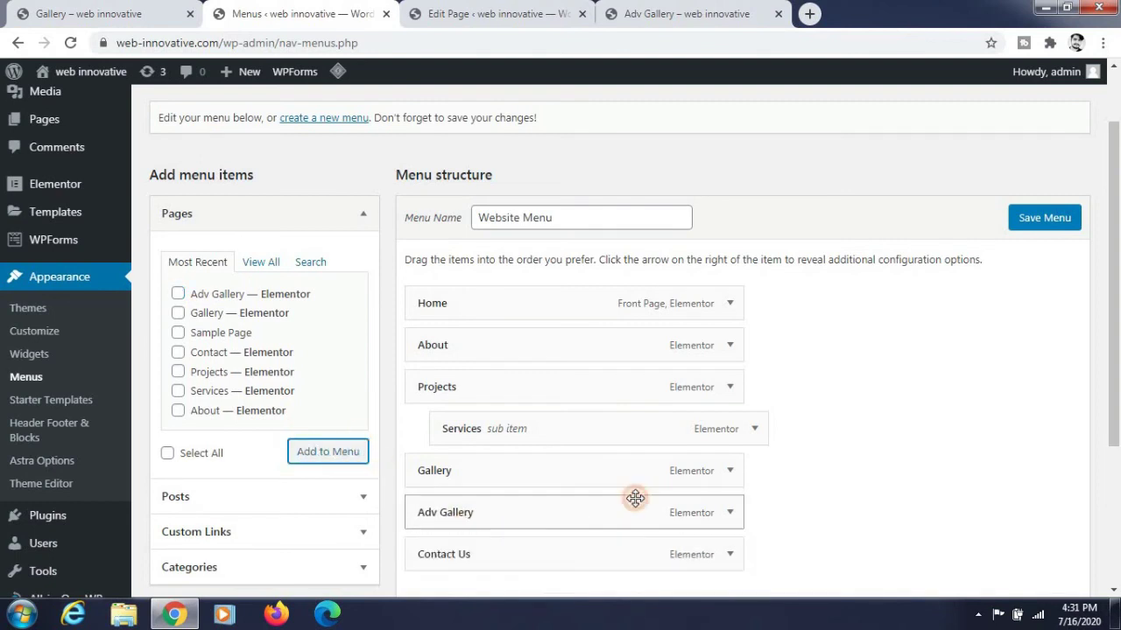
left_click(1018, 224)
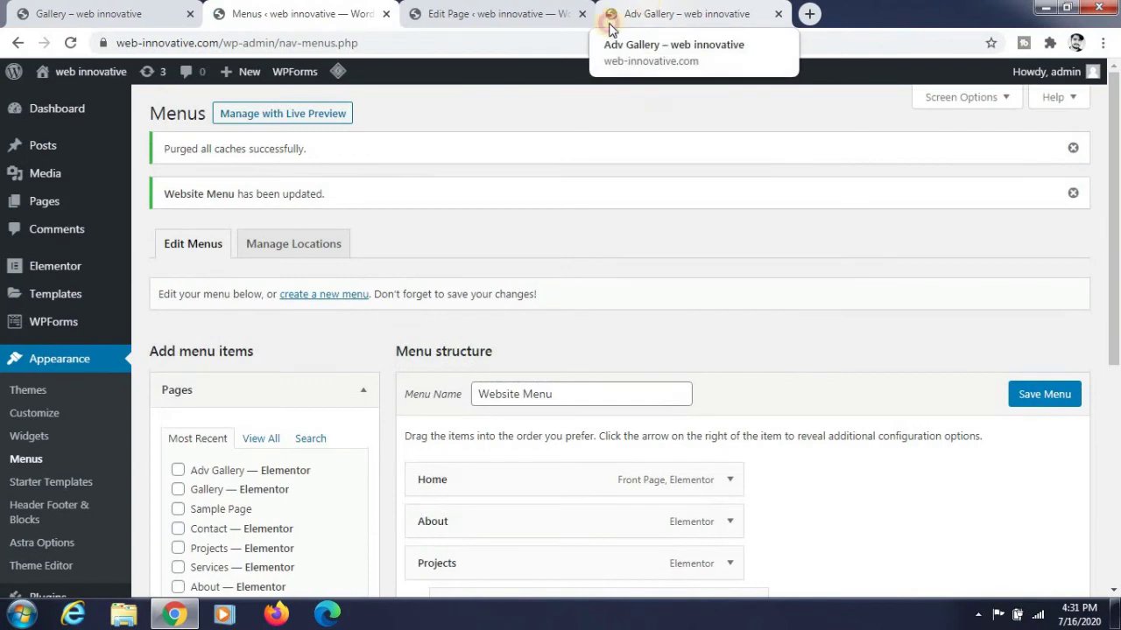
- Reload the live site and follow the Gallery and Adv Gallery navigation links
left_click(648, 13)
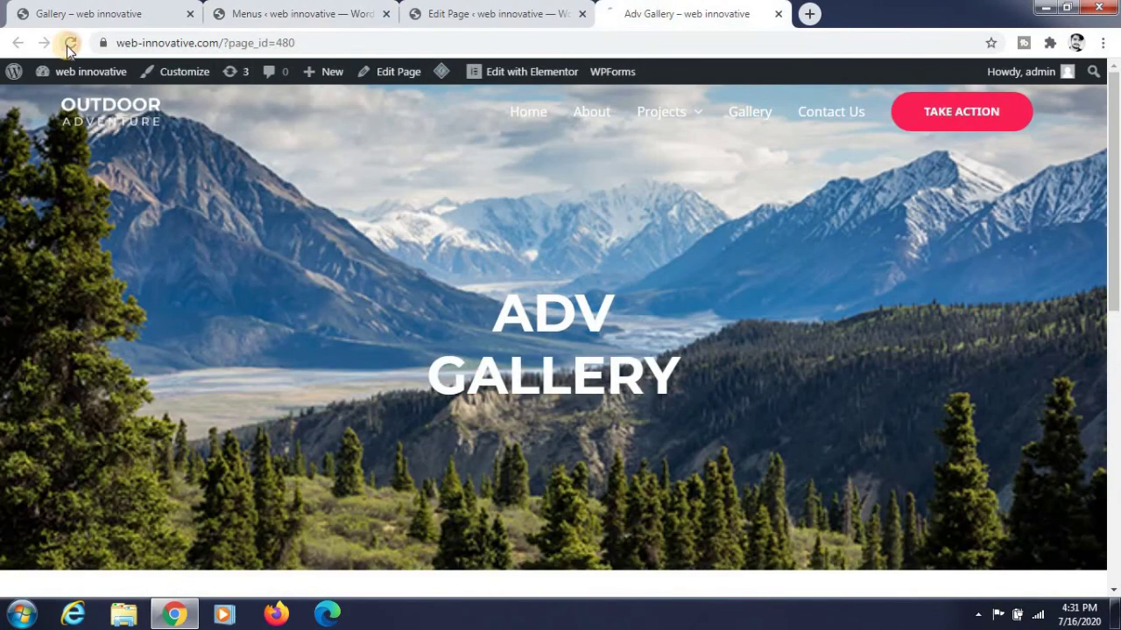
left_click(68, 45)
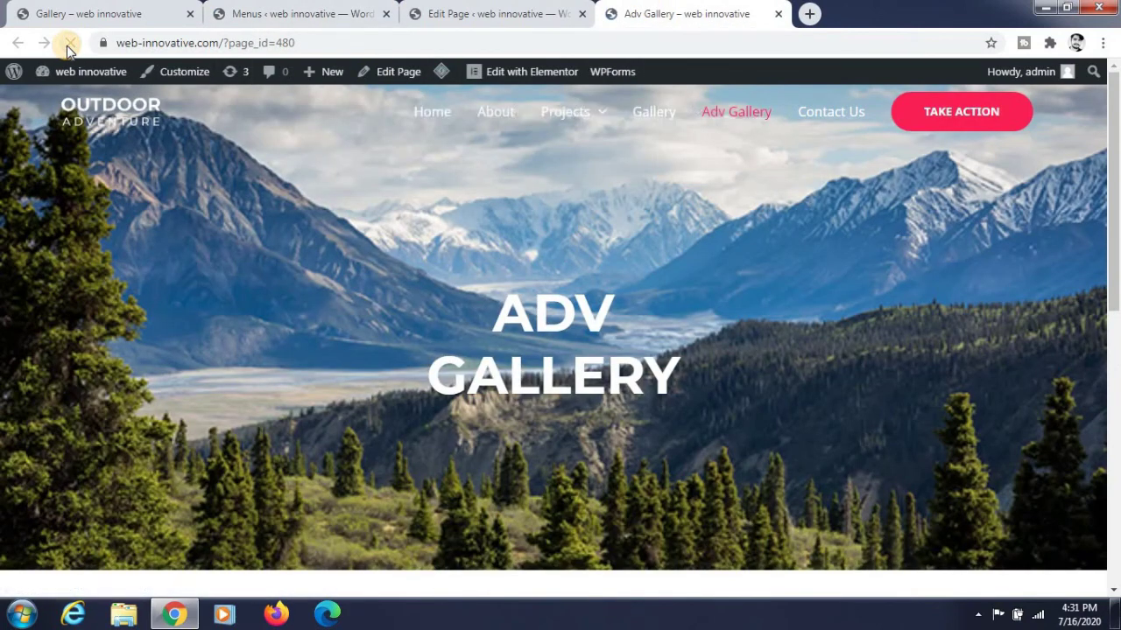
left_click(655, 122)
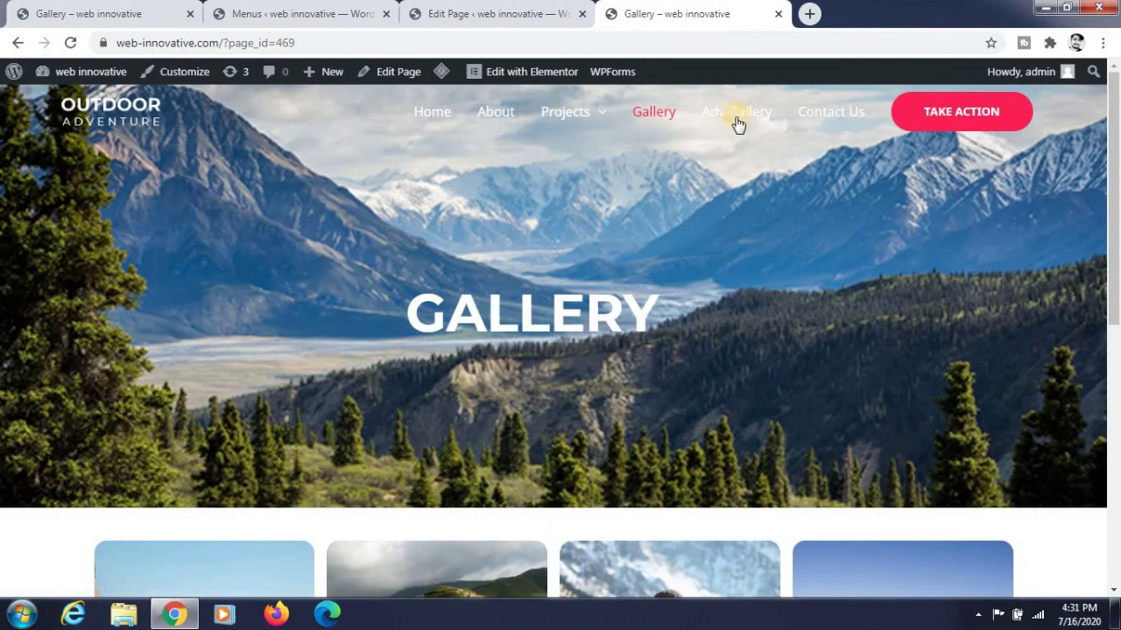
left_click(738, 123)
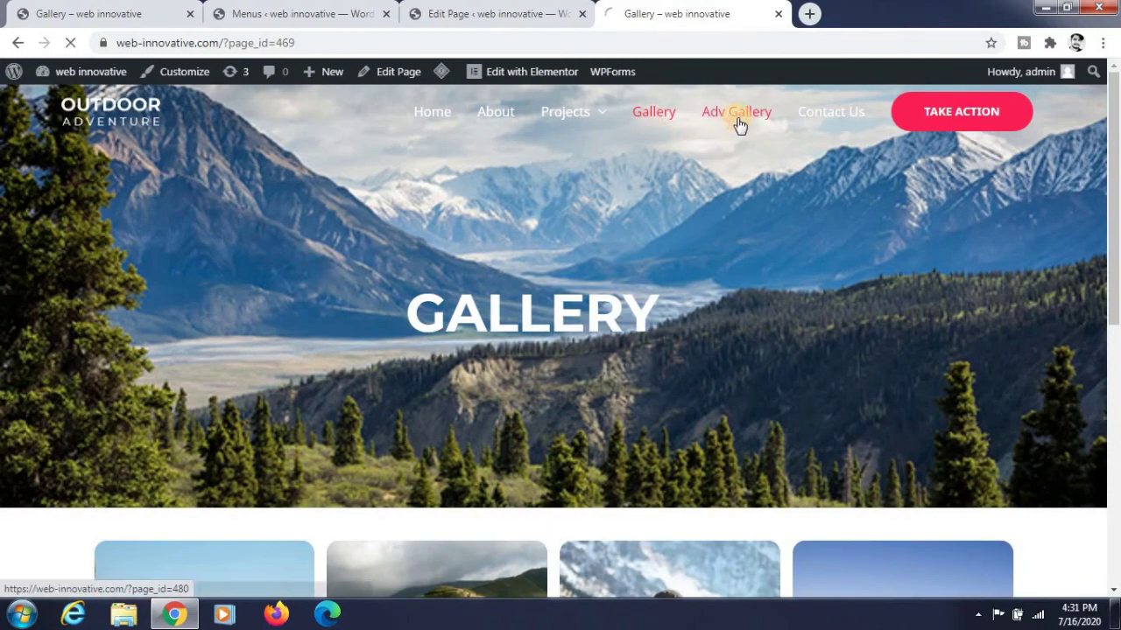
scroll(475, 312, "down", 7)
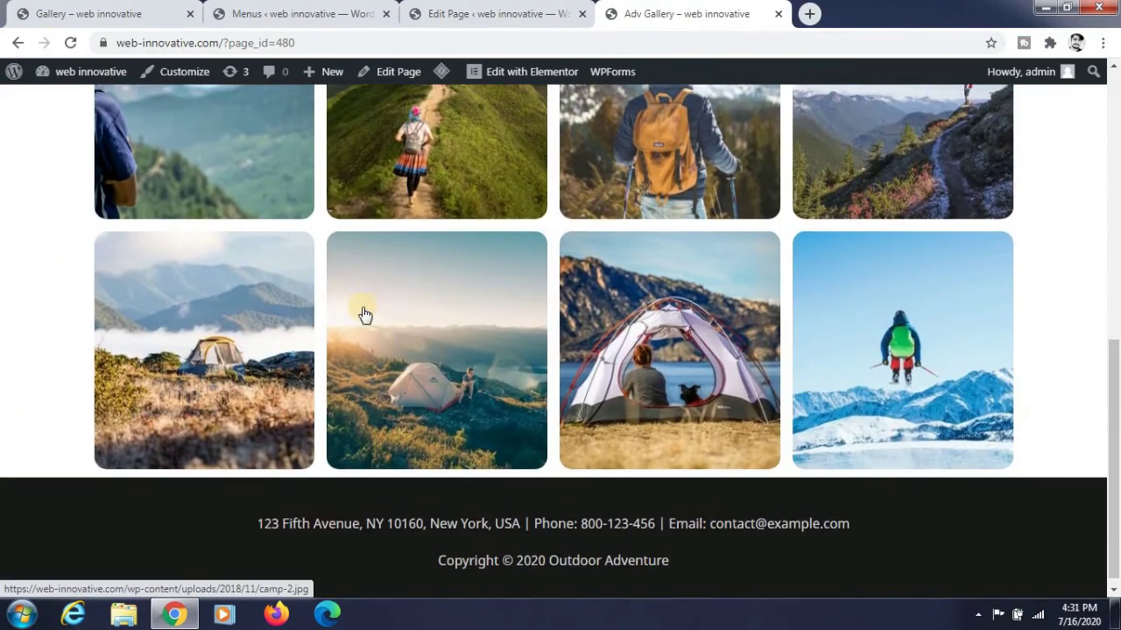
scroll(362, 312, "up", 3)
- Open the first gallery image in the lightbox and advance to photo 5 of 8, mission-2.jpg
left_click(231, 316)
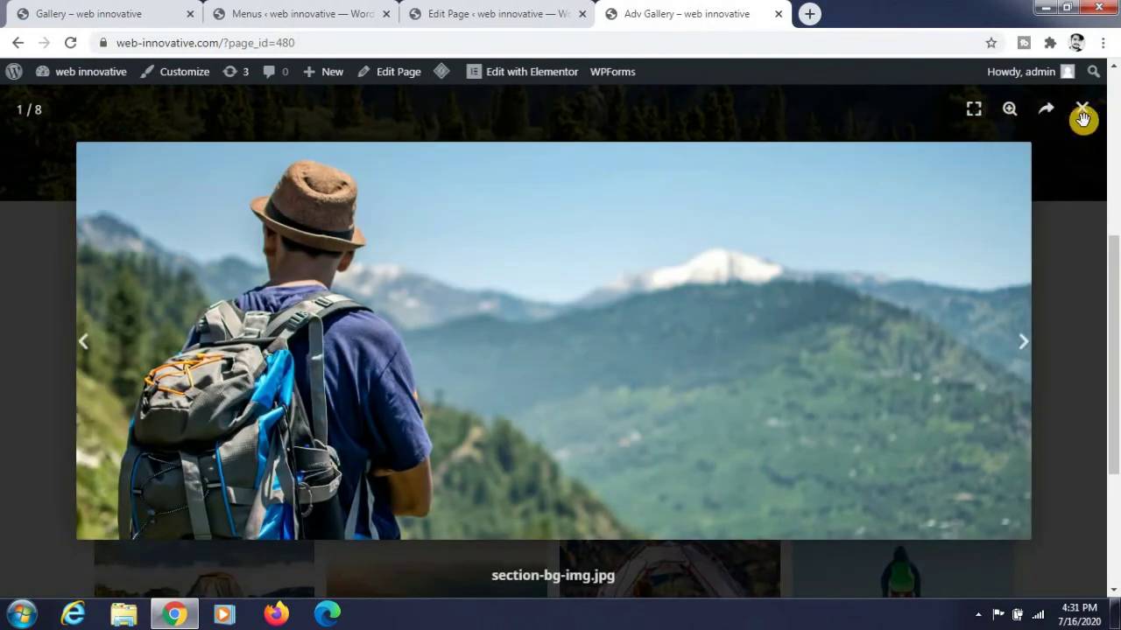
left_click(1028, 350)
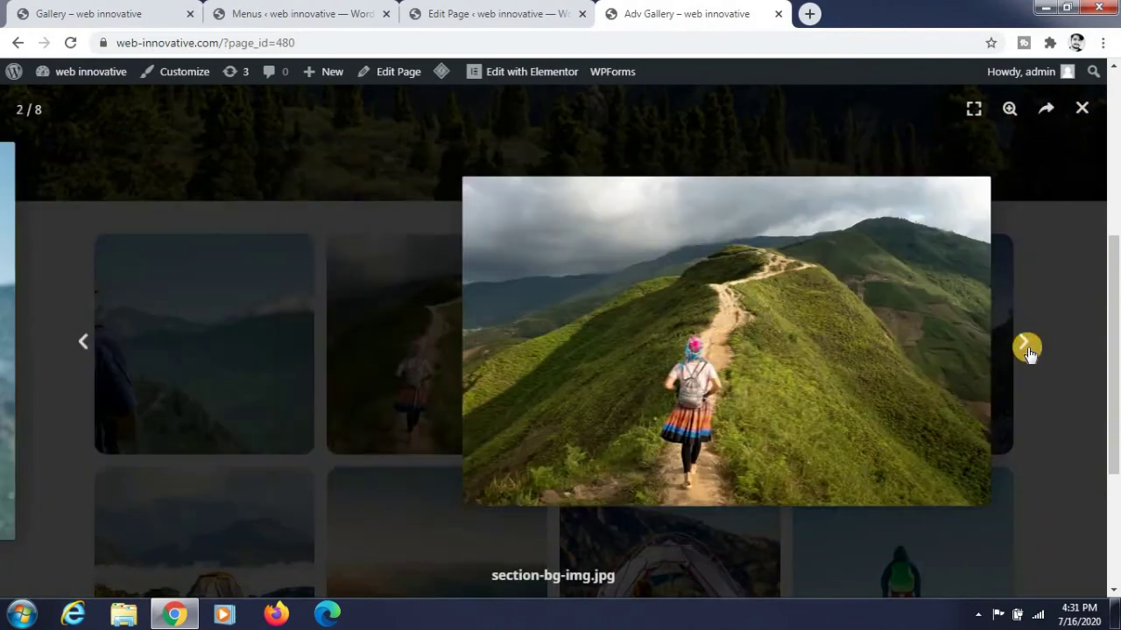
left_click(1029, 350)
left_click(1029, 350)
left_click(1028, 350)
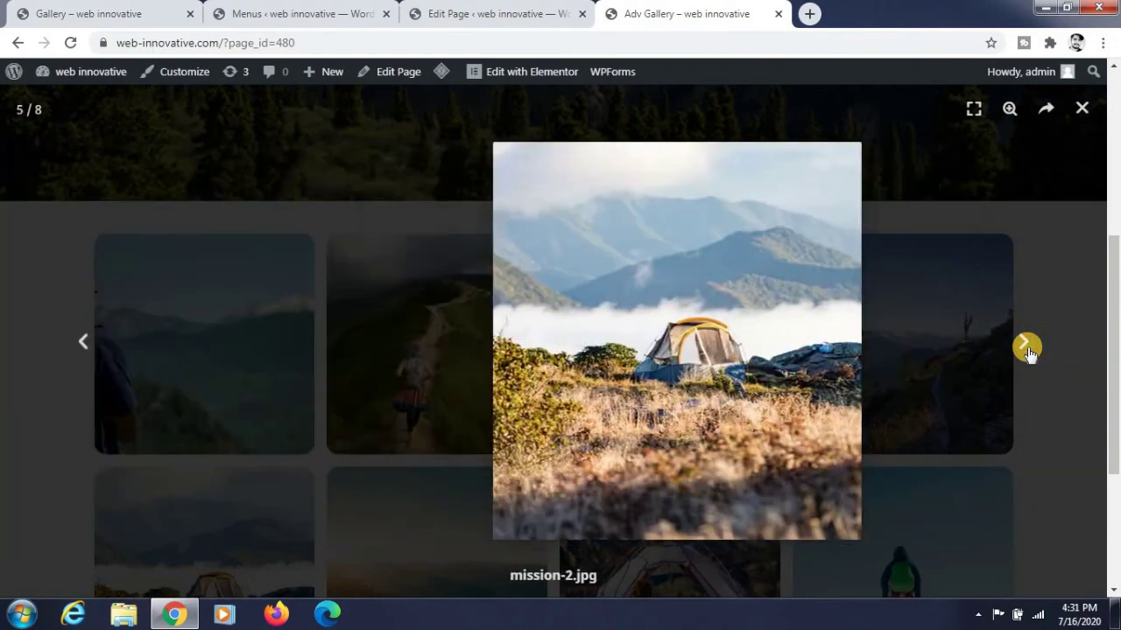
left_click(1026, 346)
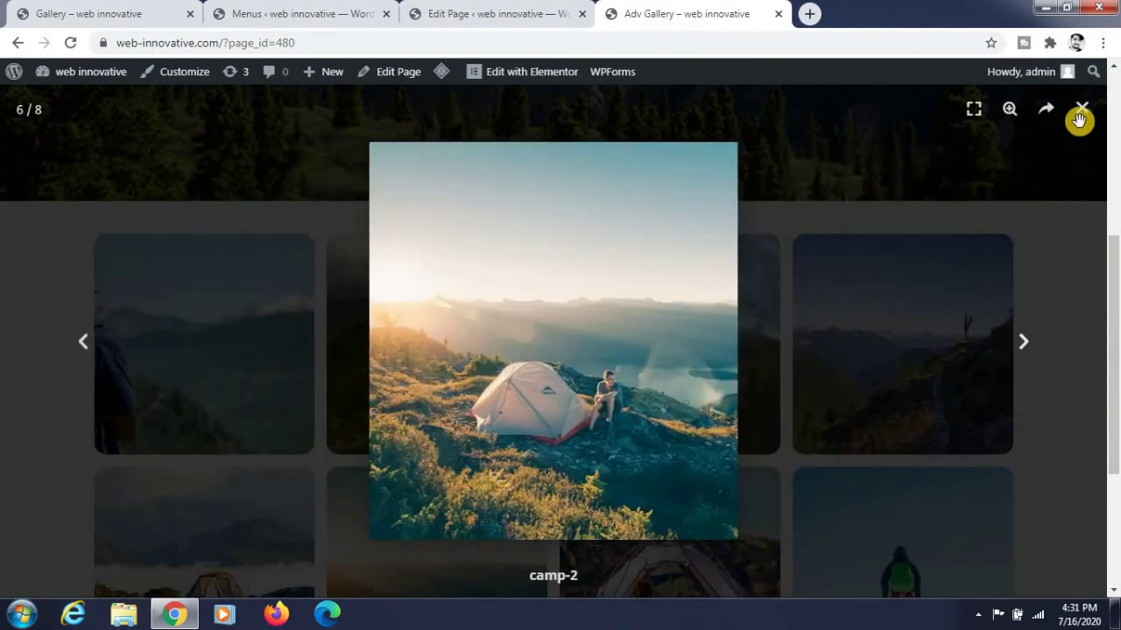